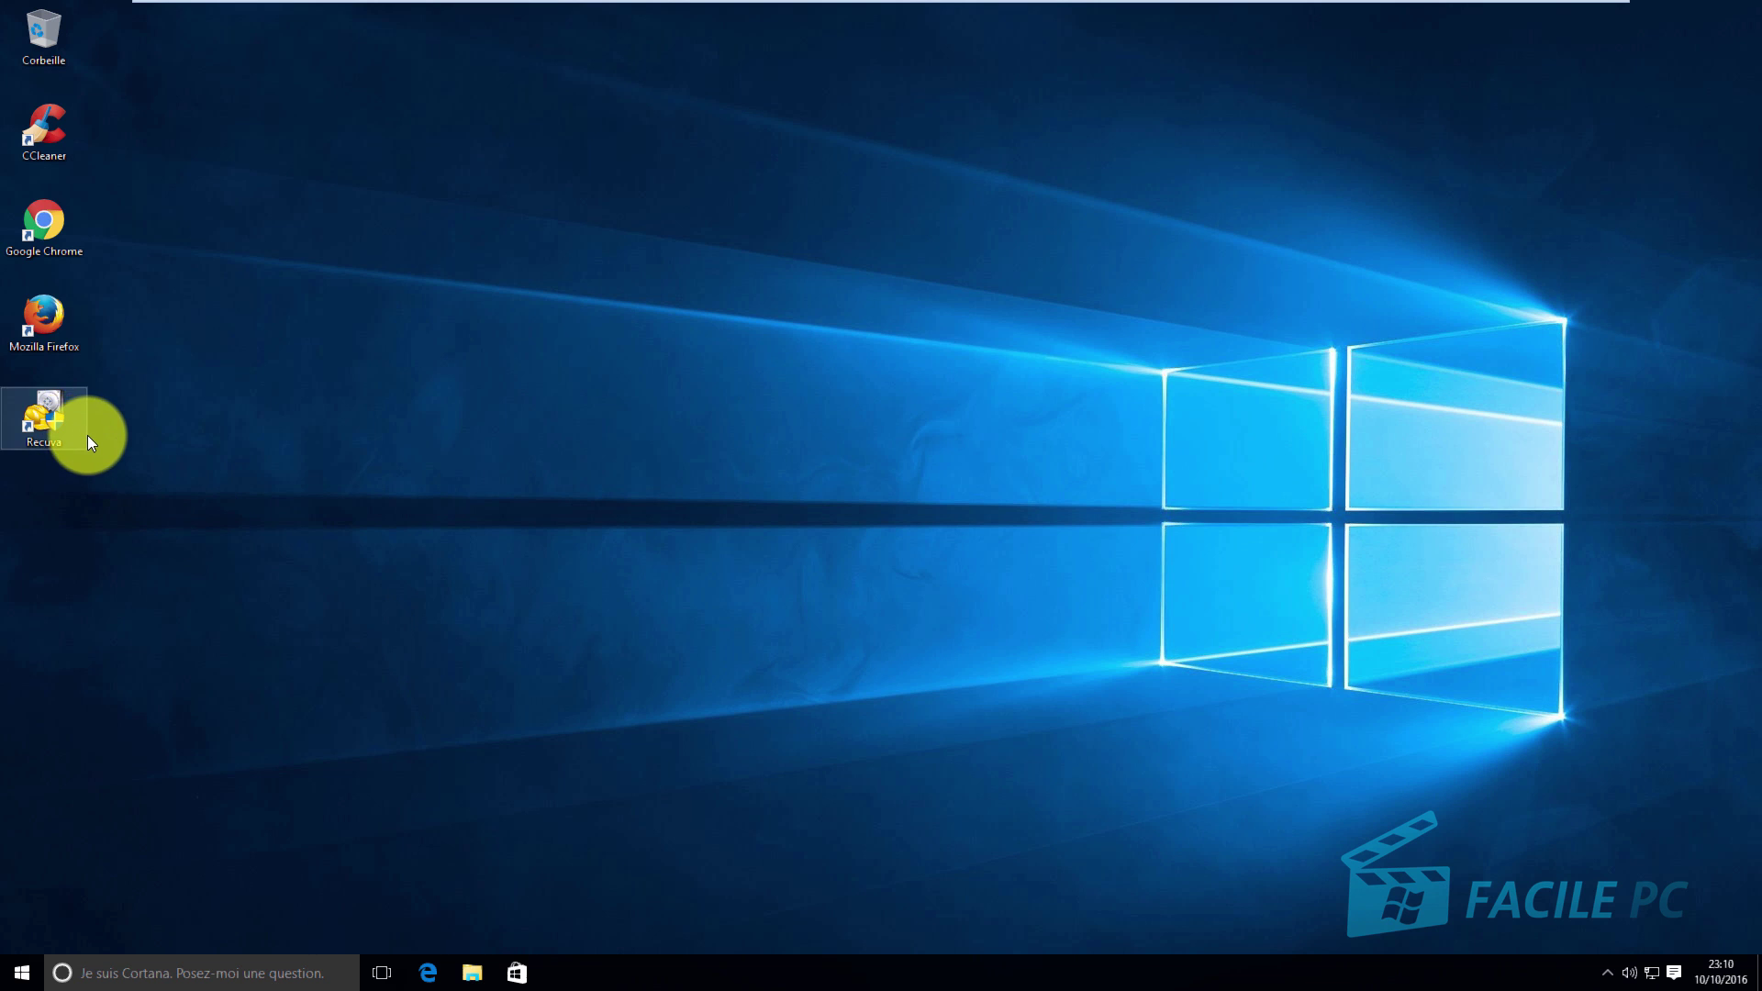
Open Mozilla Firefox and clear its history for the range "tout", including offline website data and site preferences
double_click(43, 323)
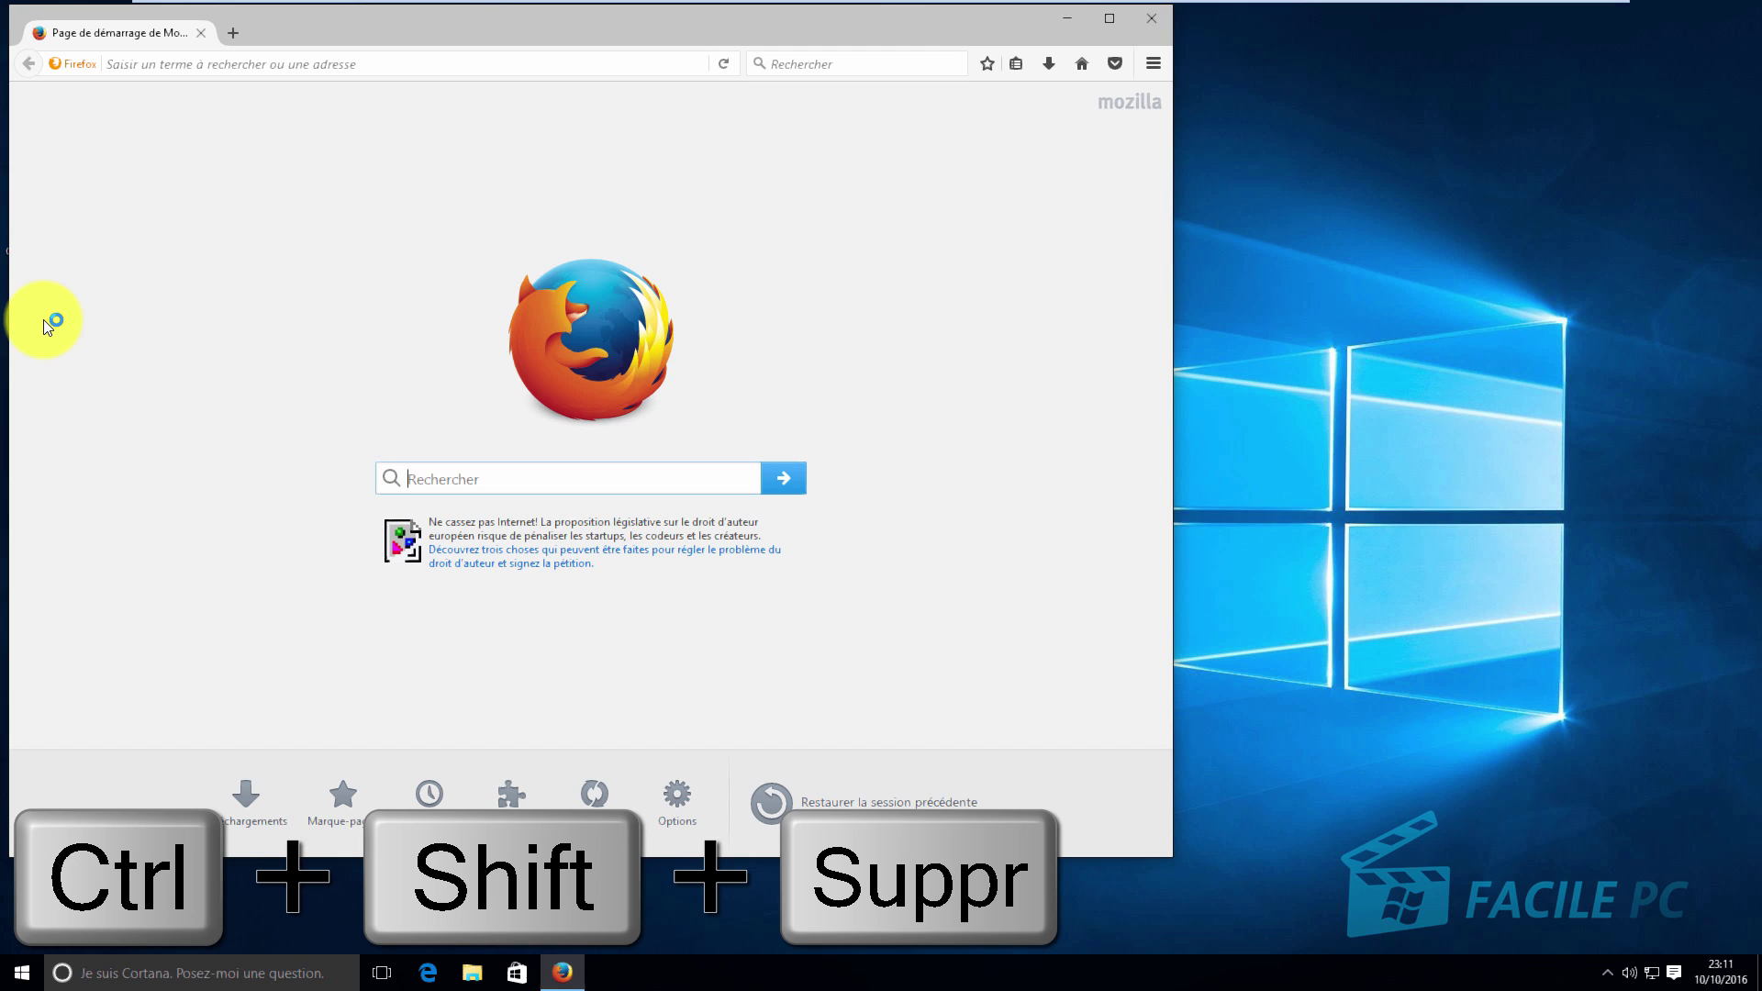
key(ctrl+shift+Delete)
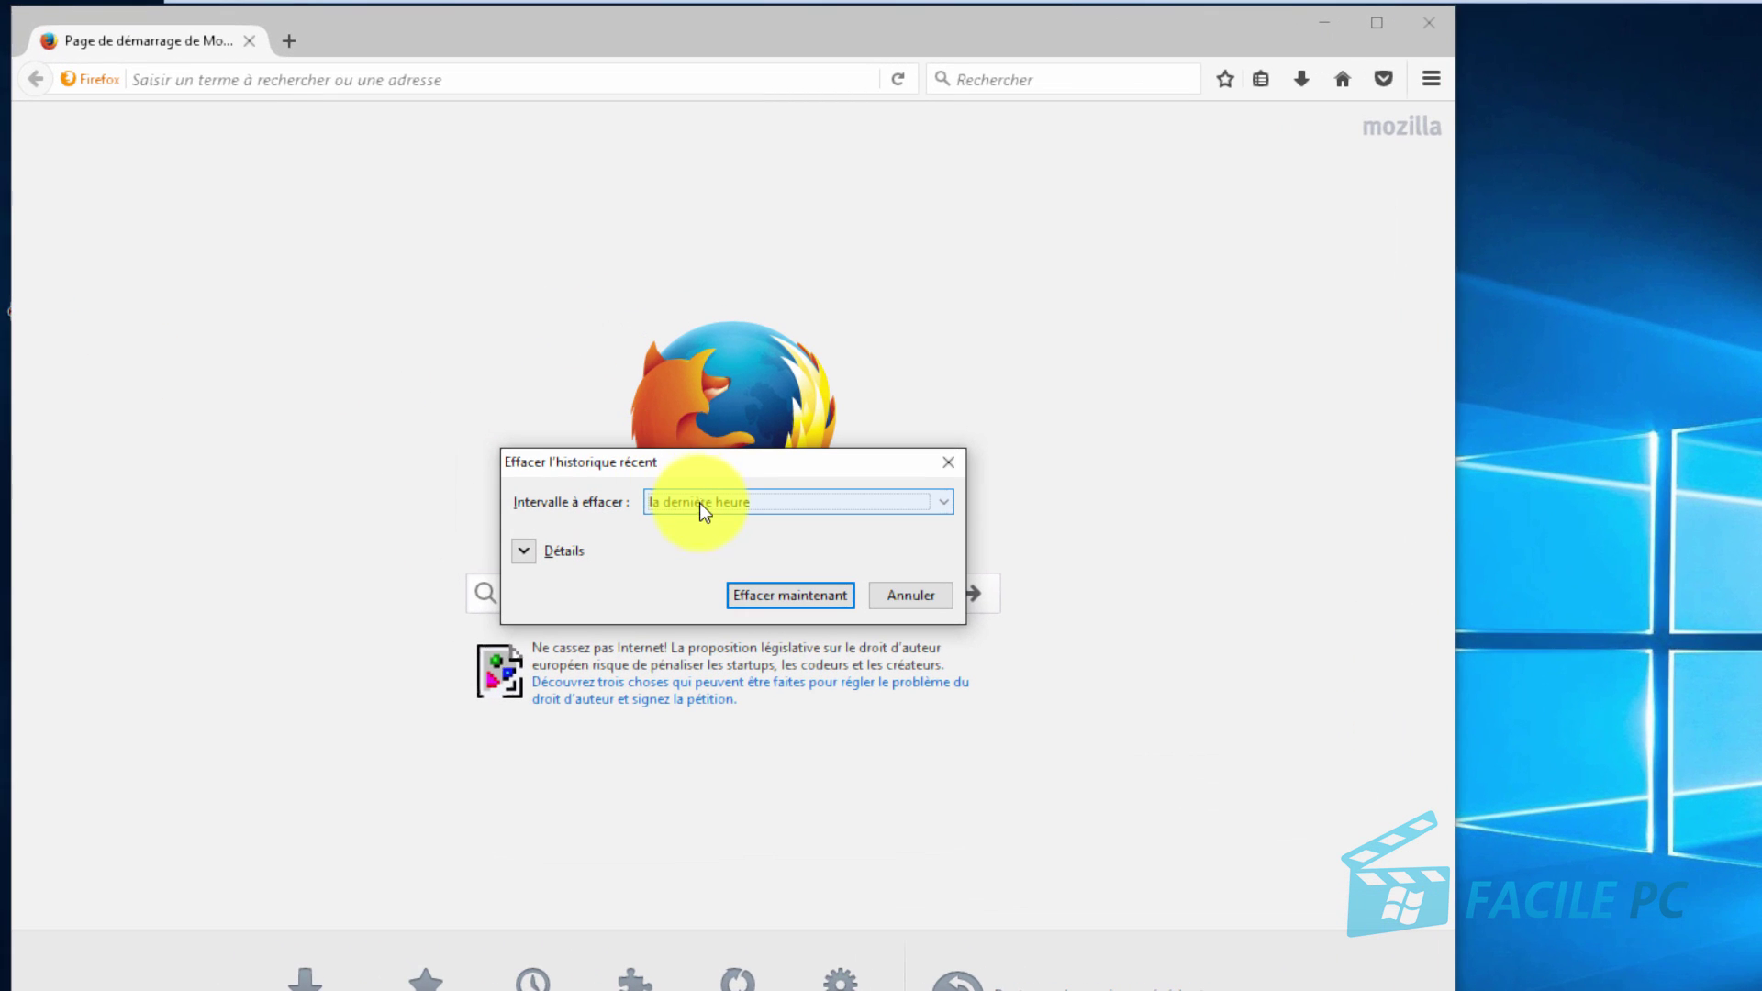
click(700, 503)
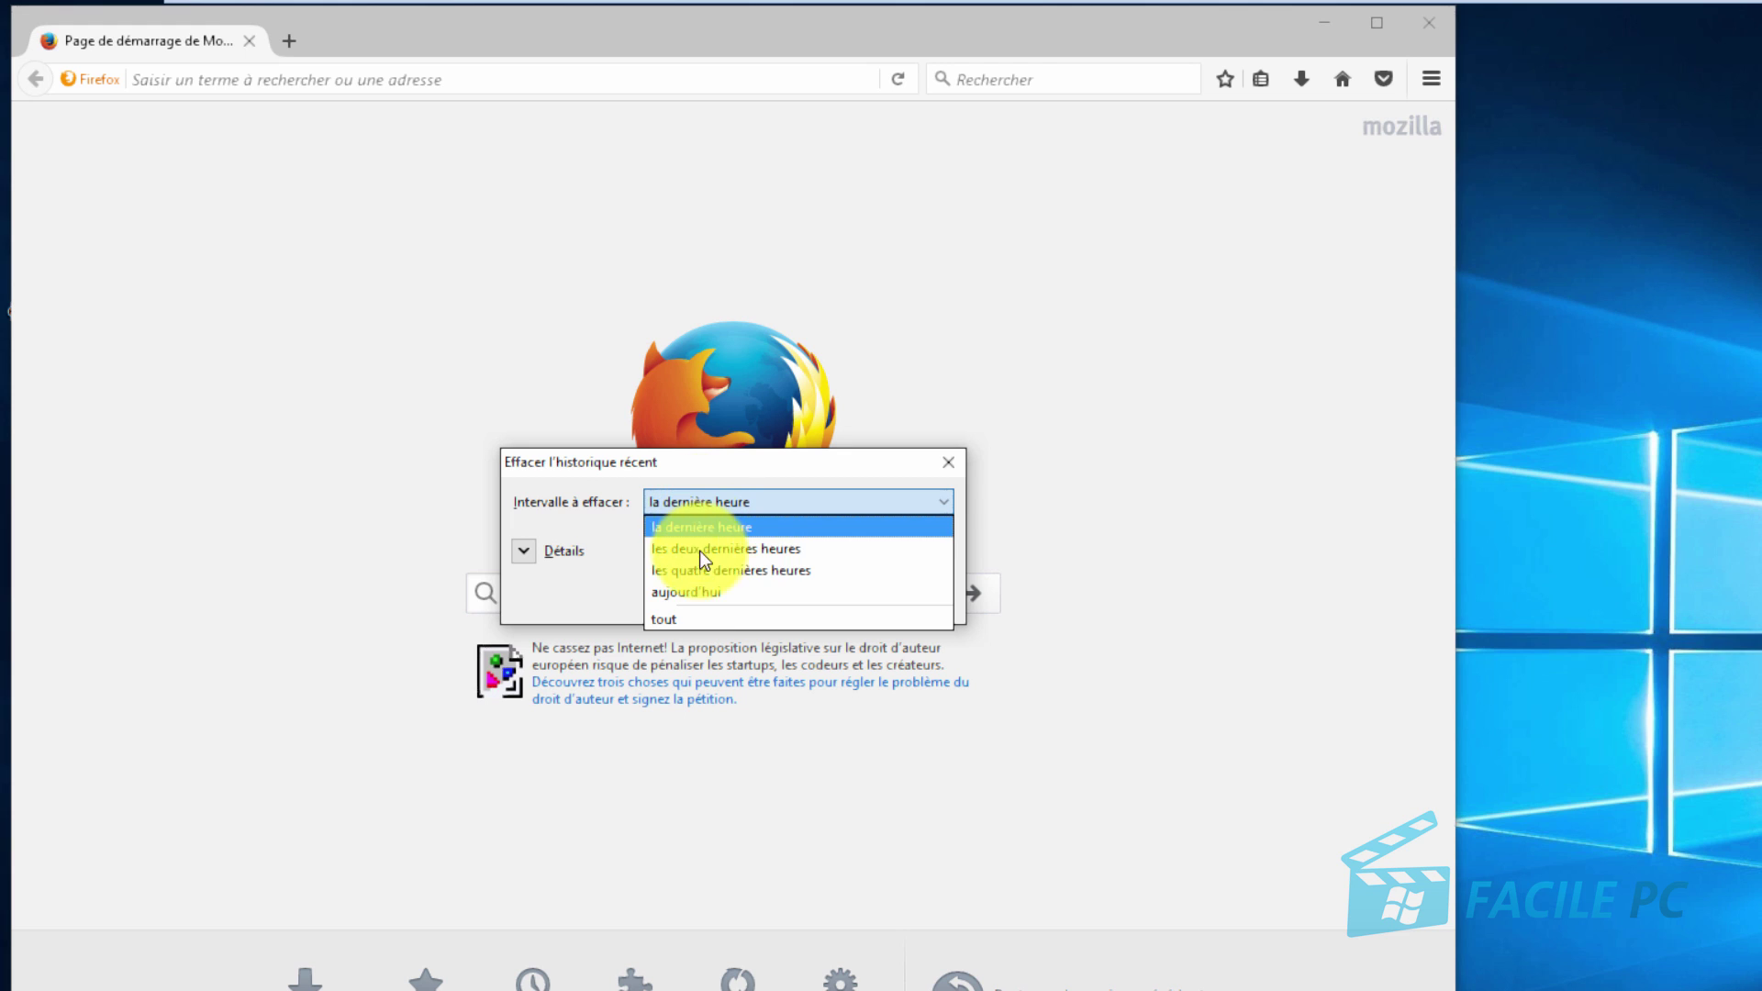
click(684, 619)
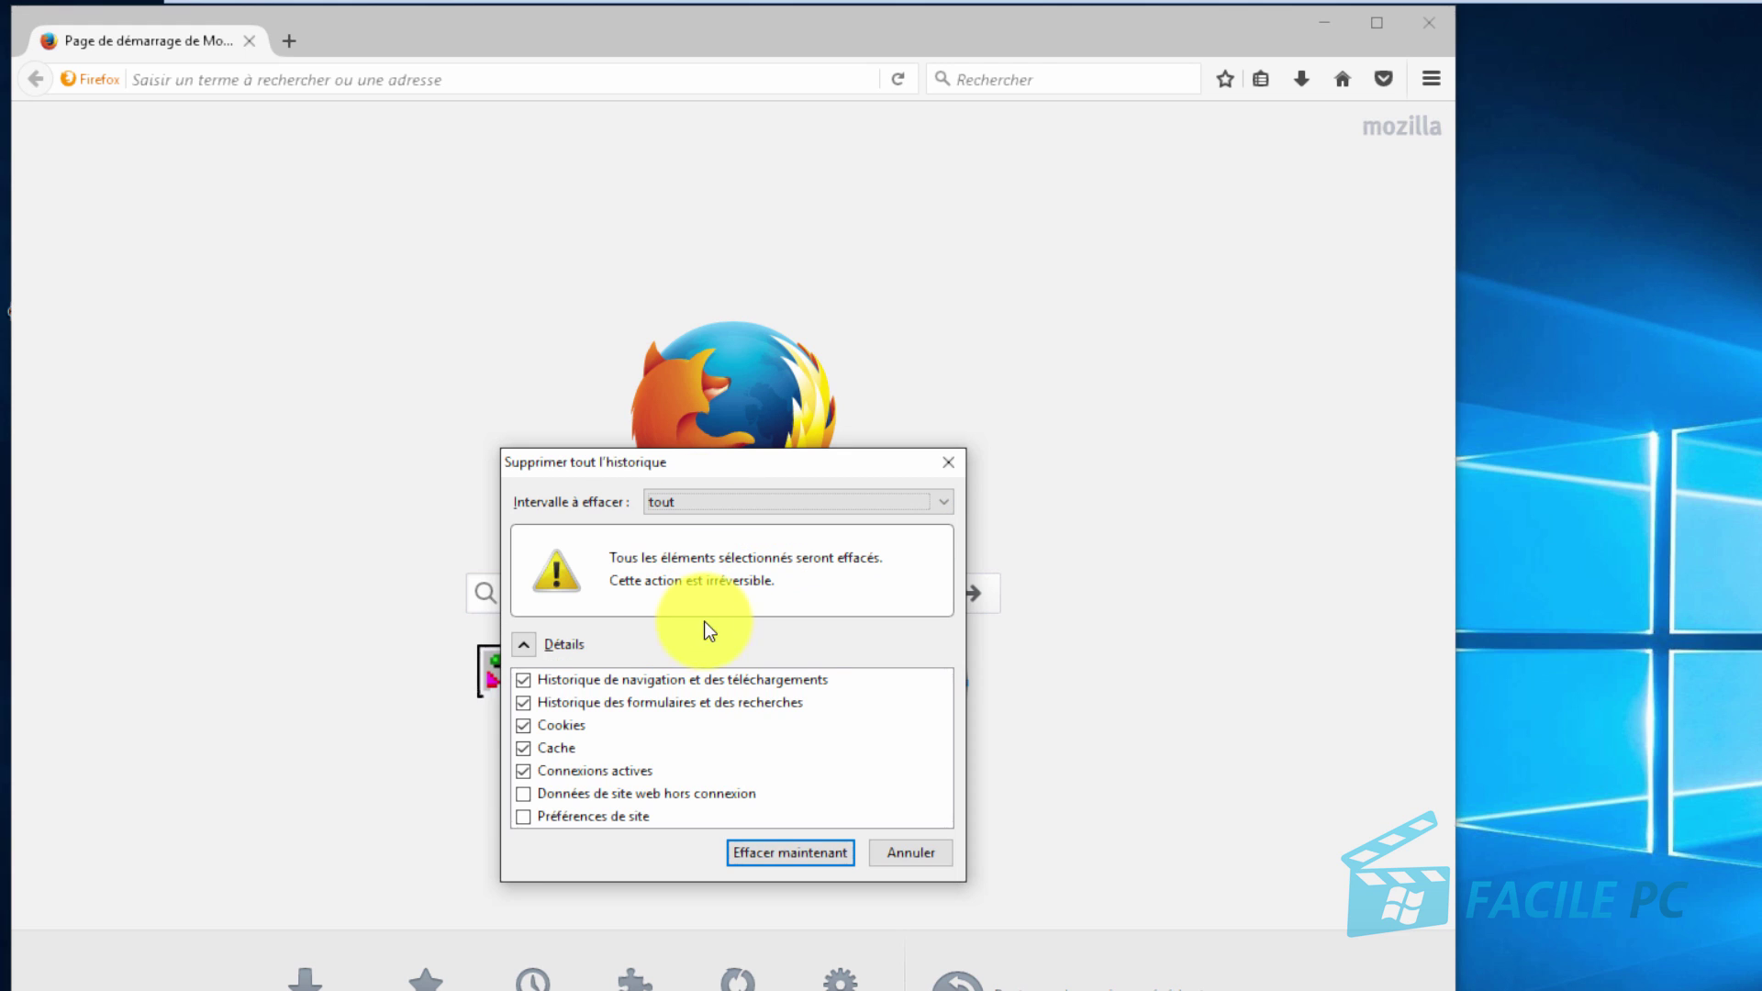
click(521, 794)
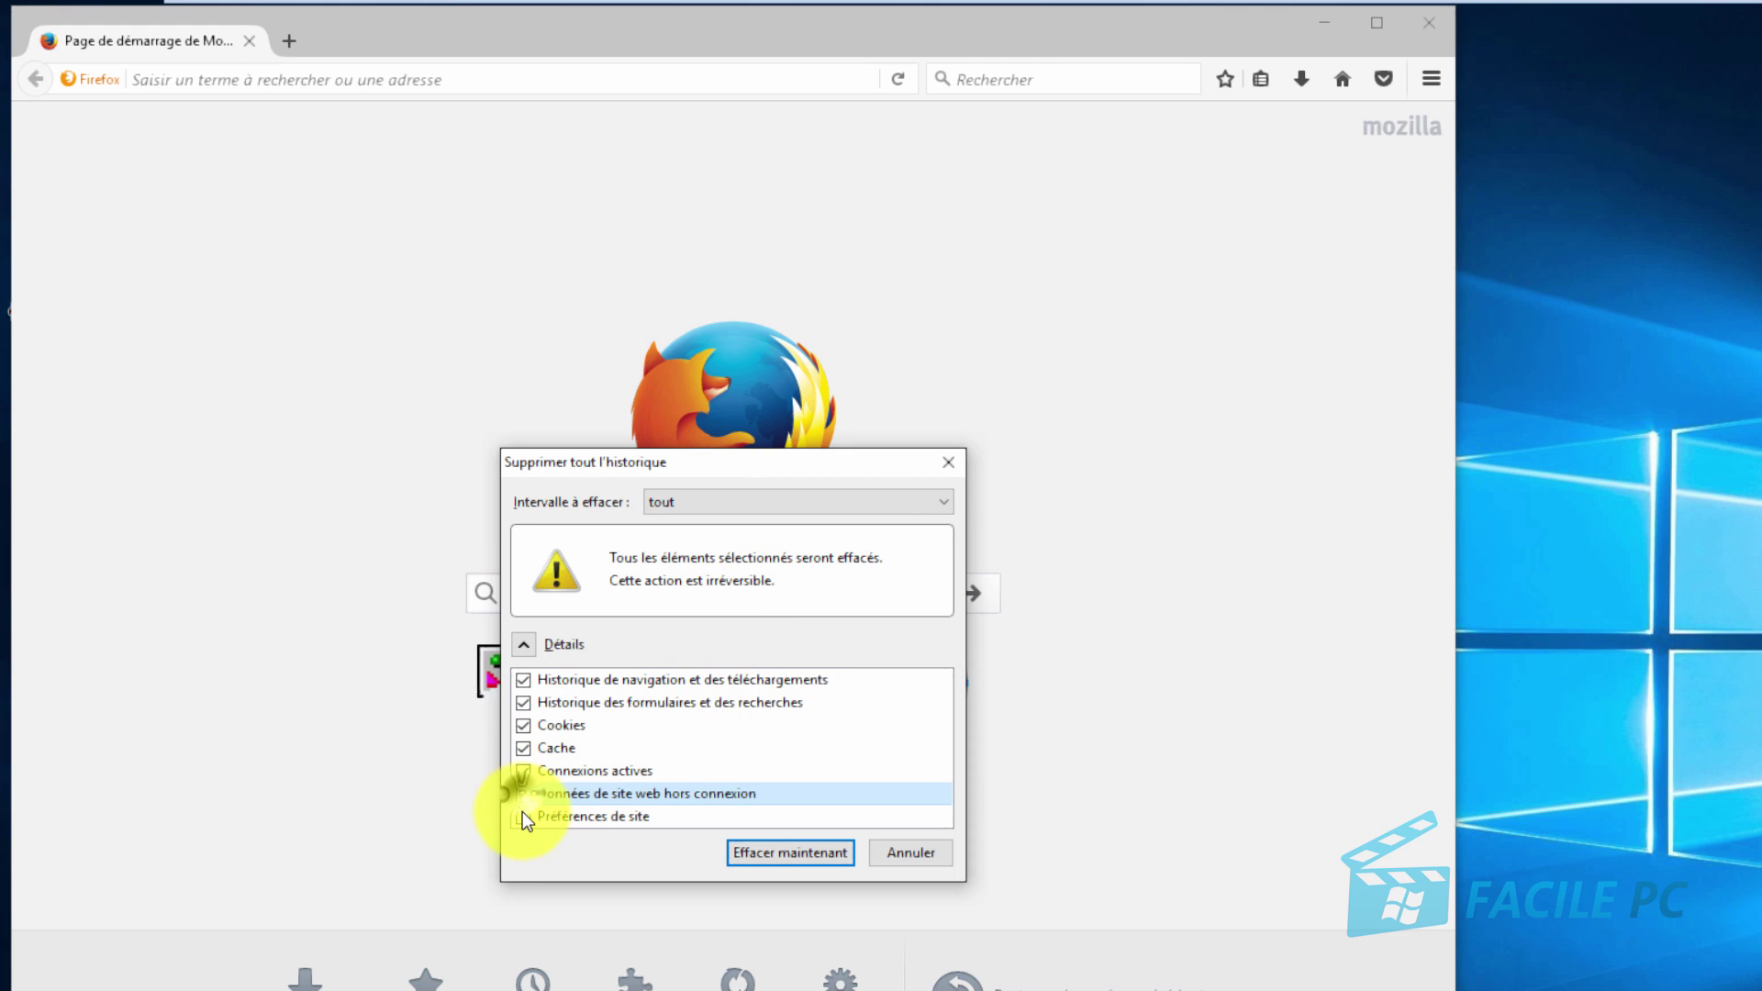
click(522, 812)
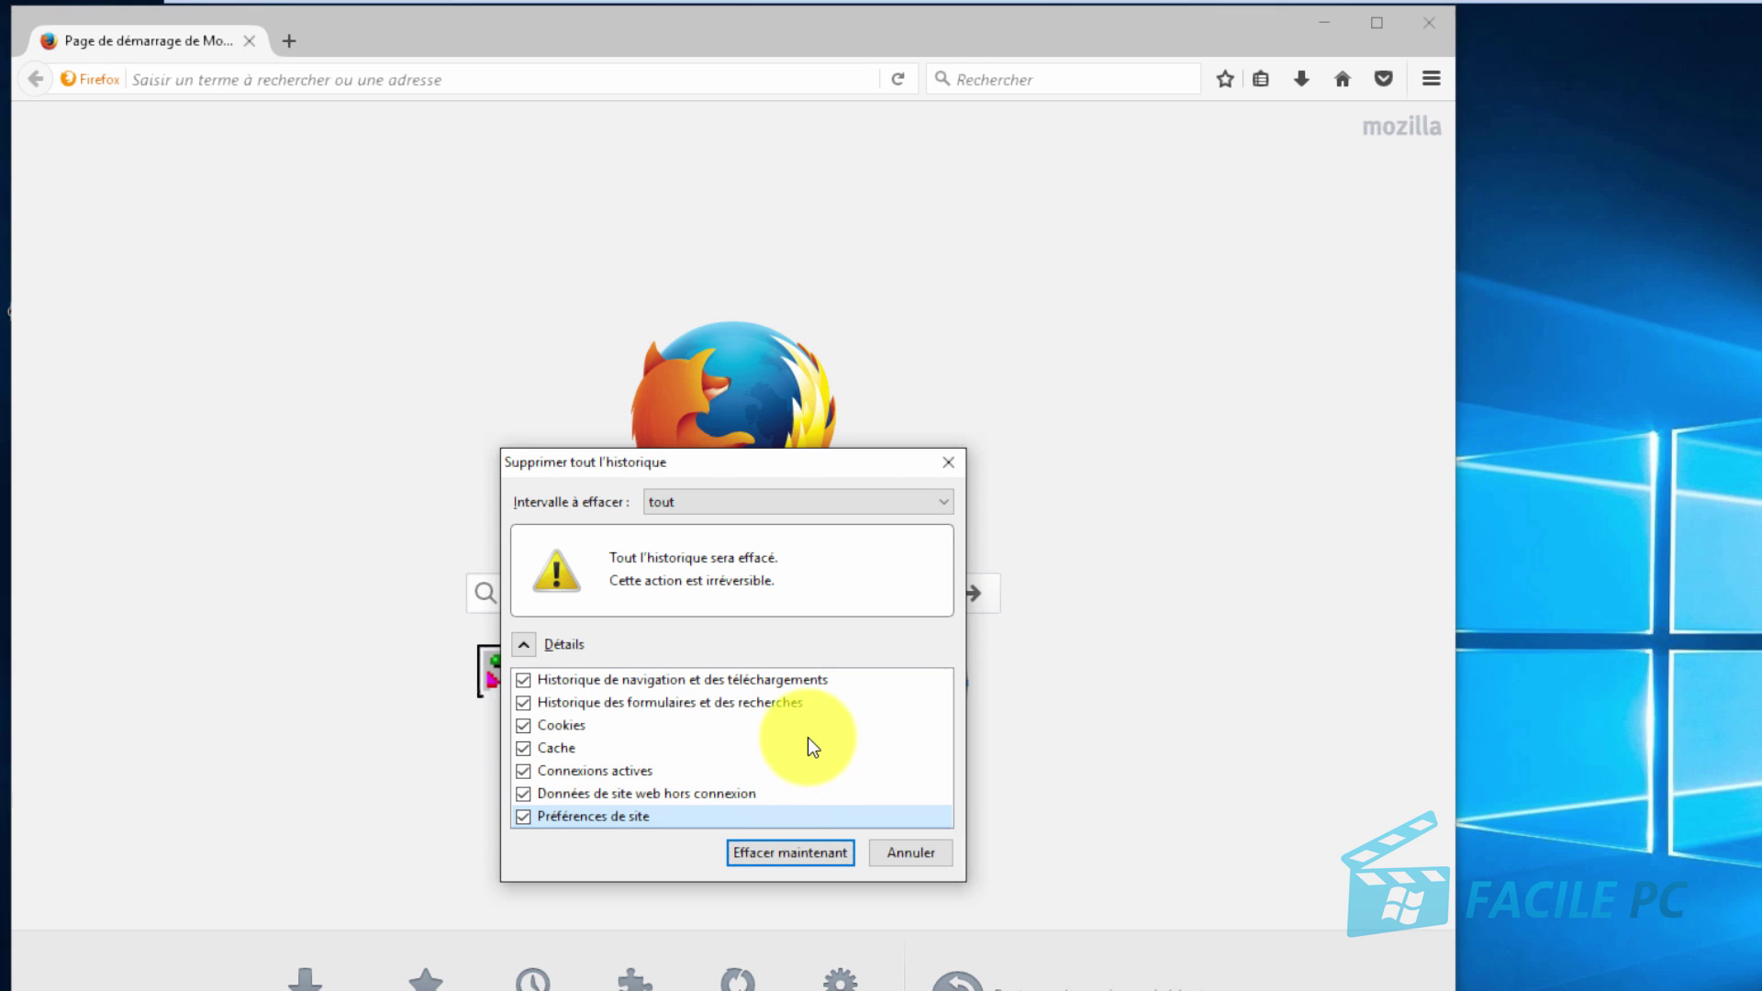
click(805, 852)
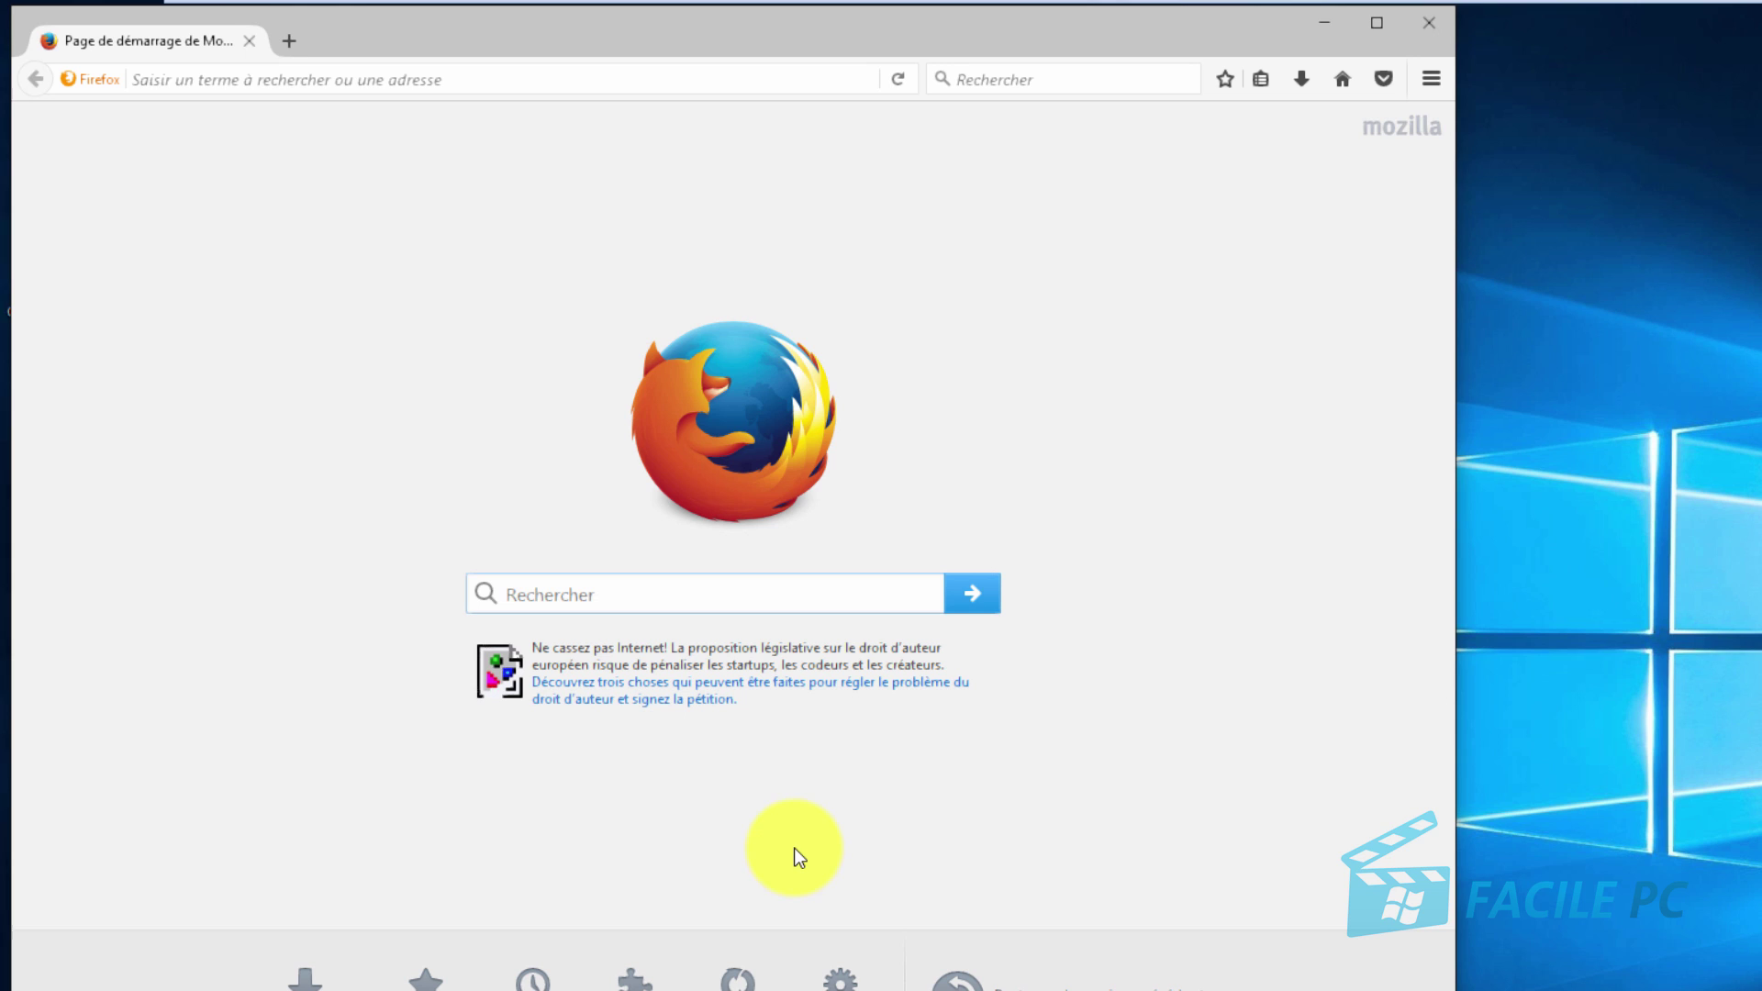
Review the items selected for deletion in Firefox's history-clearing dialog and close it without clearing
key(ctrl+shift+Delete)
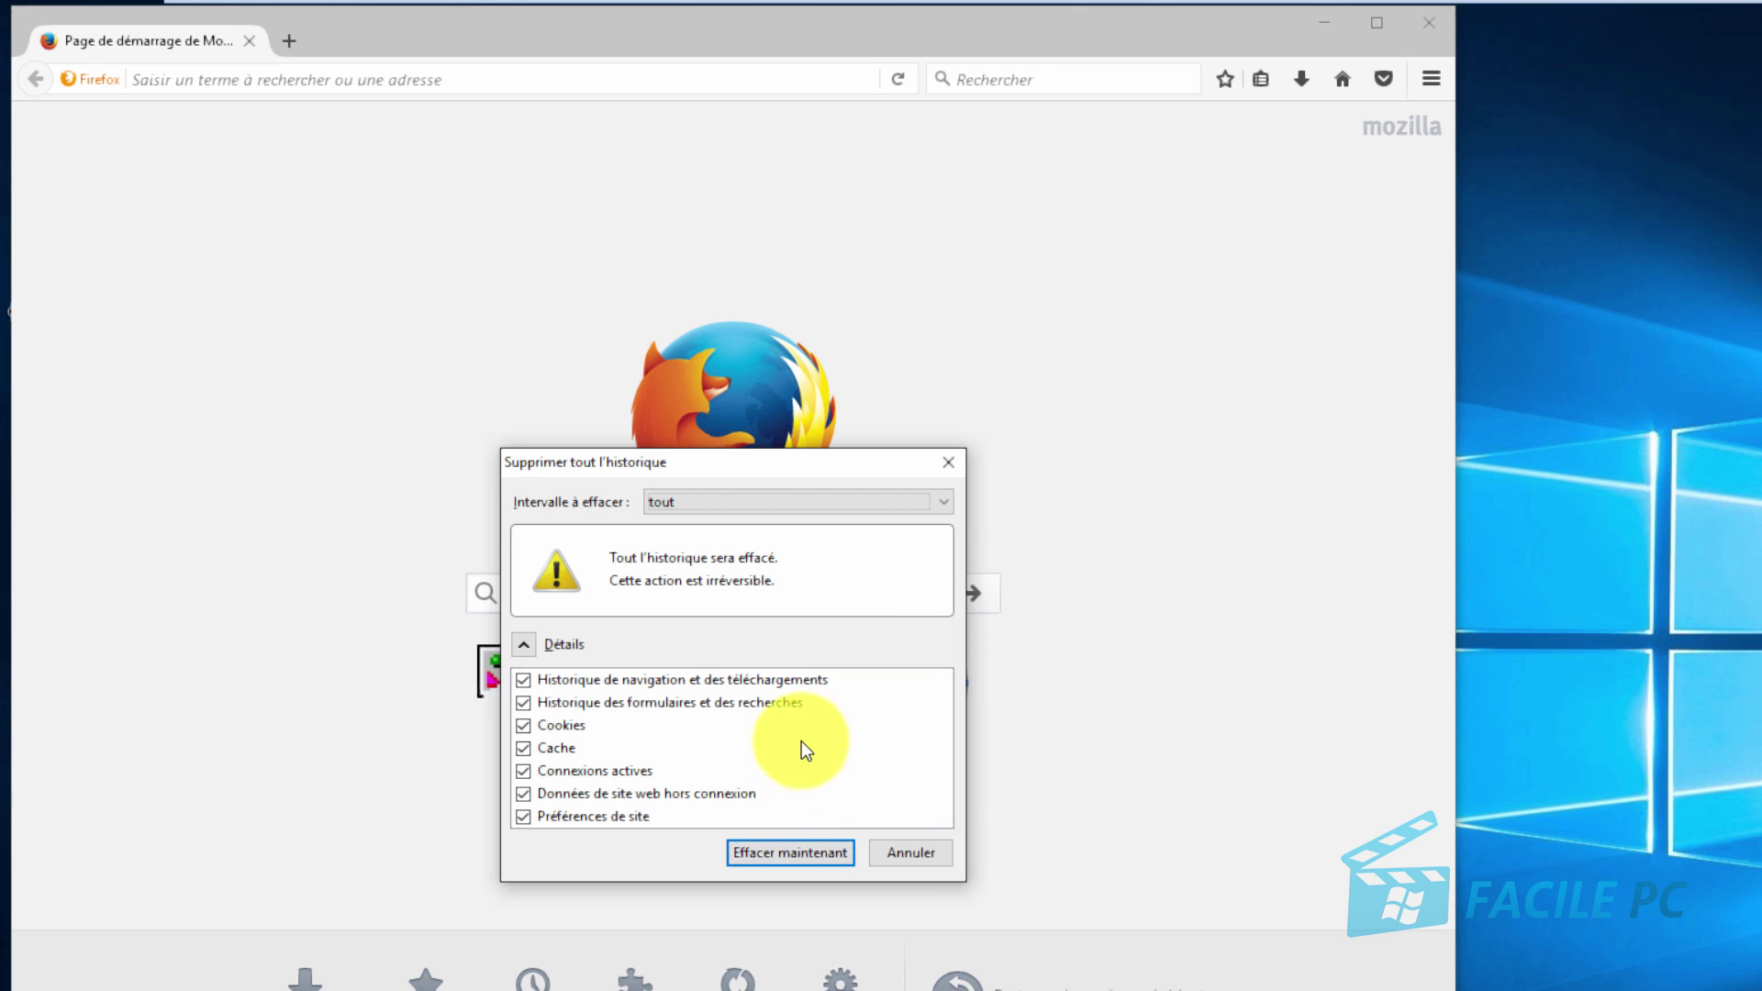
click(947, 463)
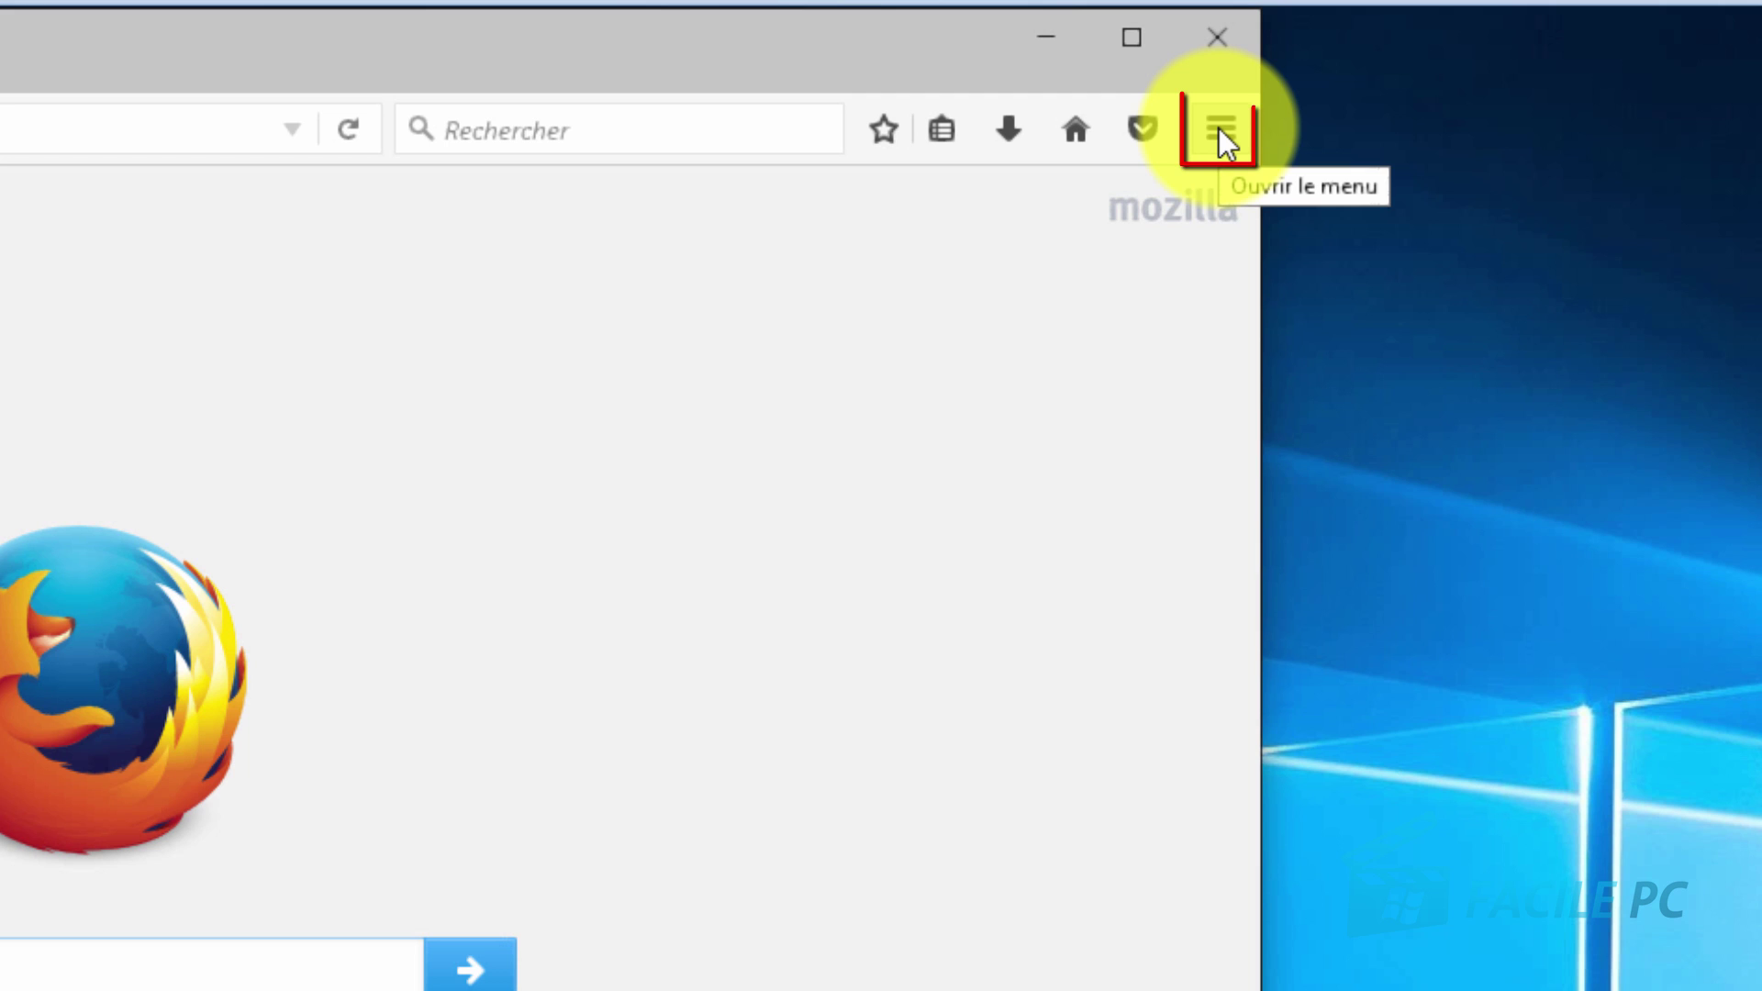
Open Firefox's "Informations de dépannage" help page
click(1219, 128)
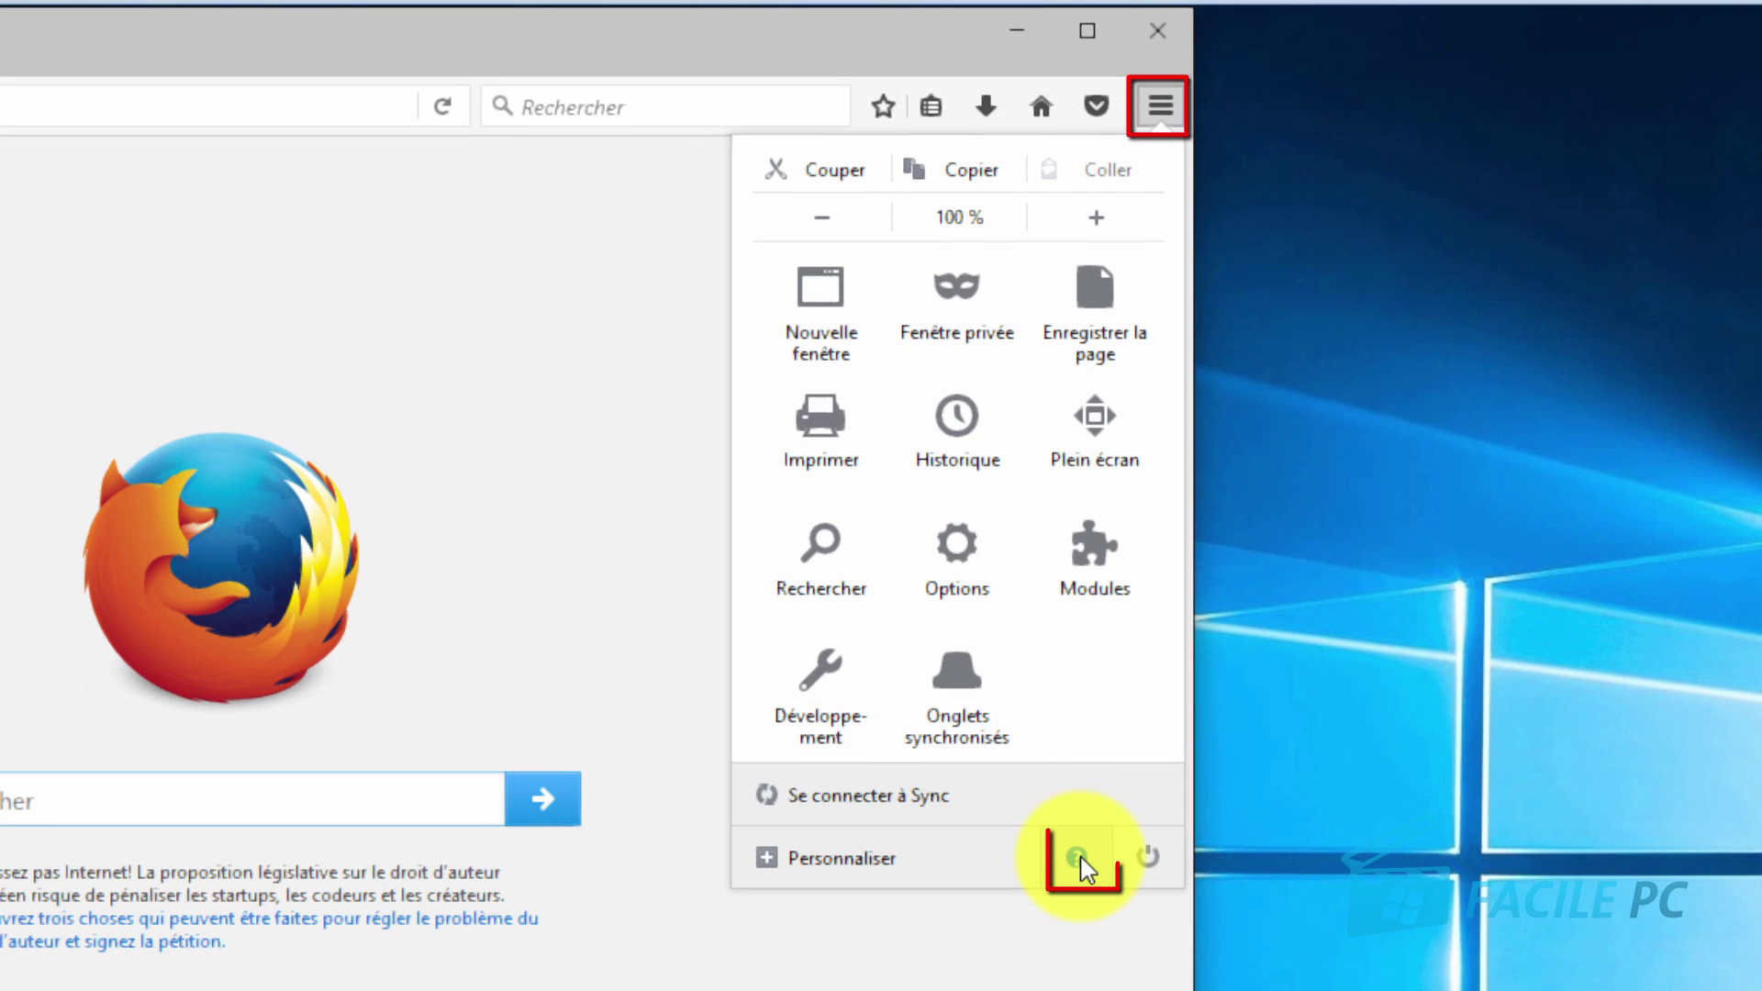
click(1078, 859)
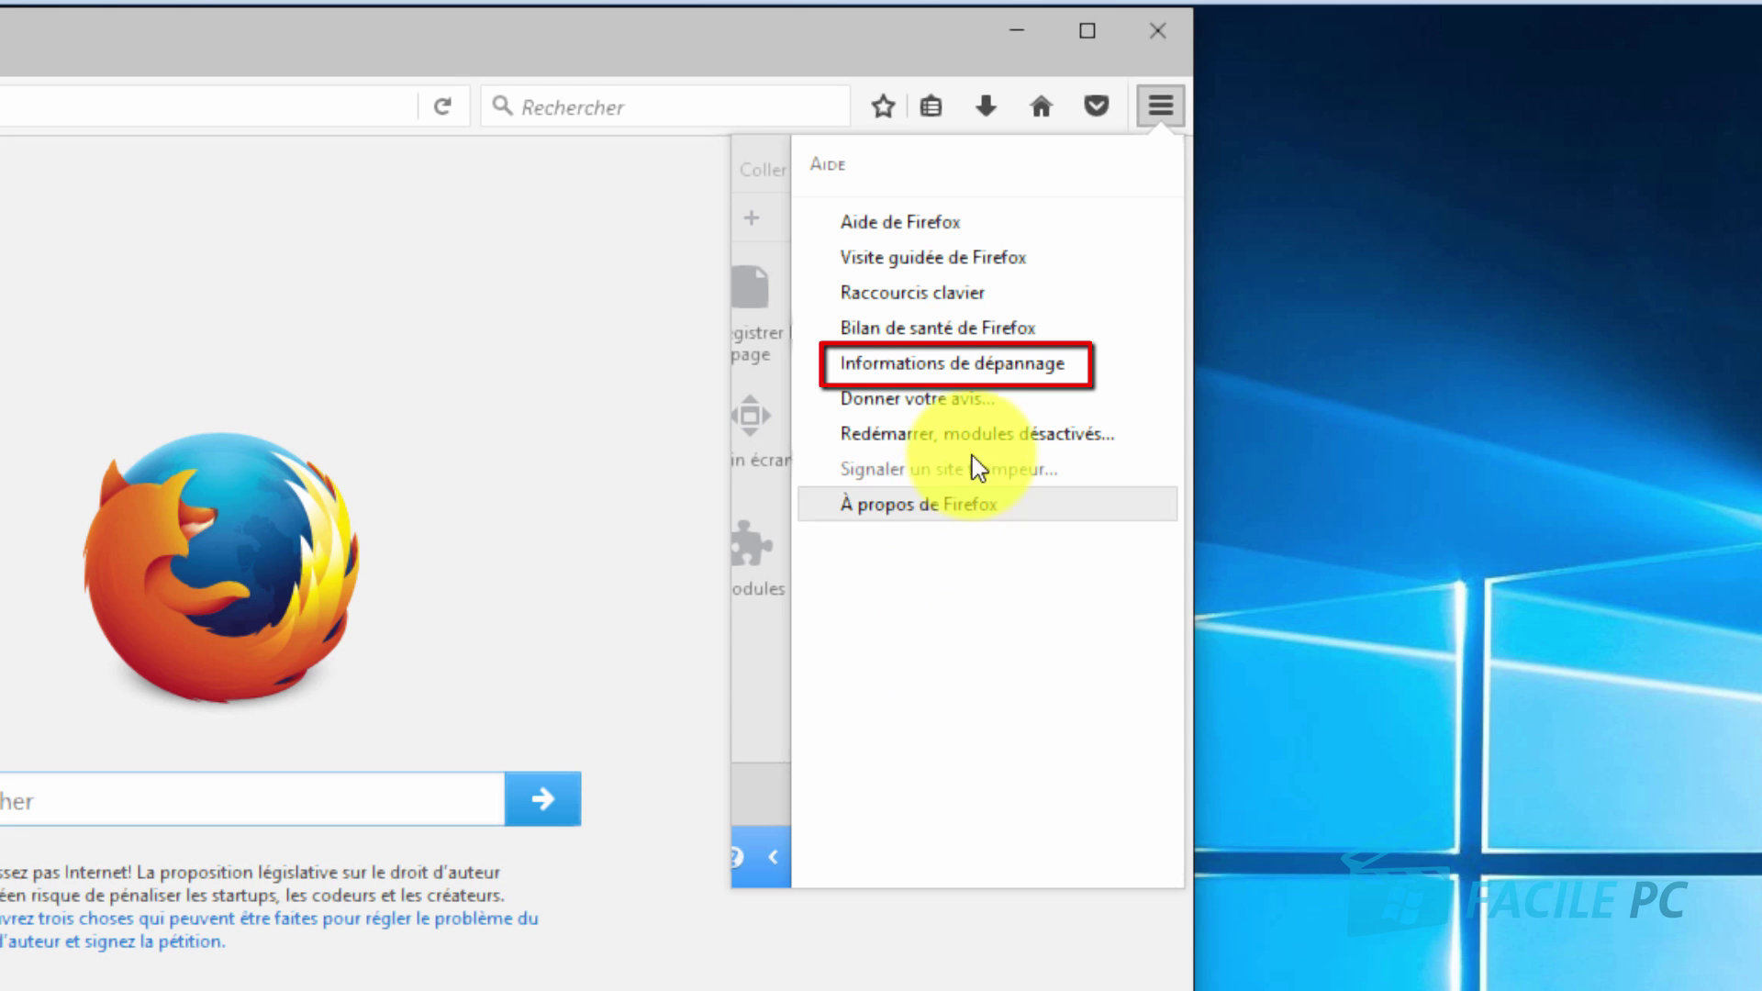
click(1001, 369)
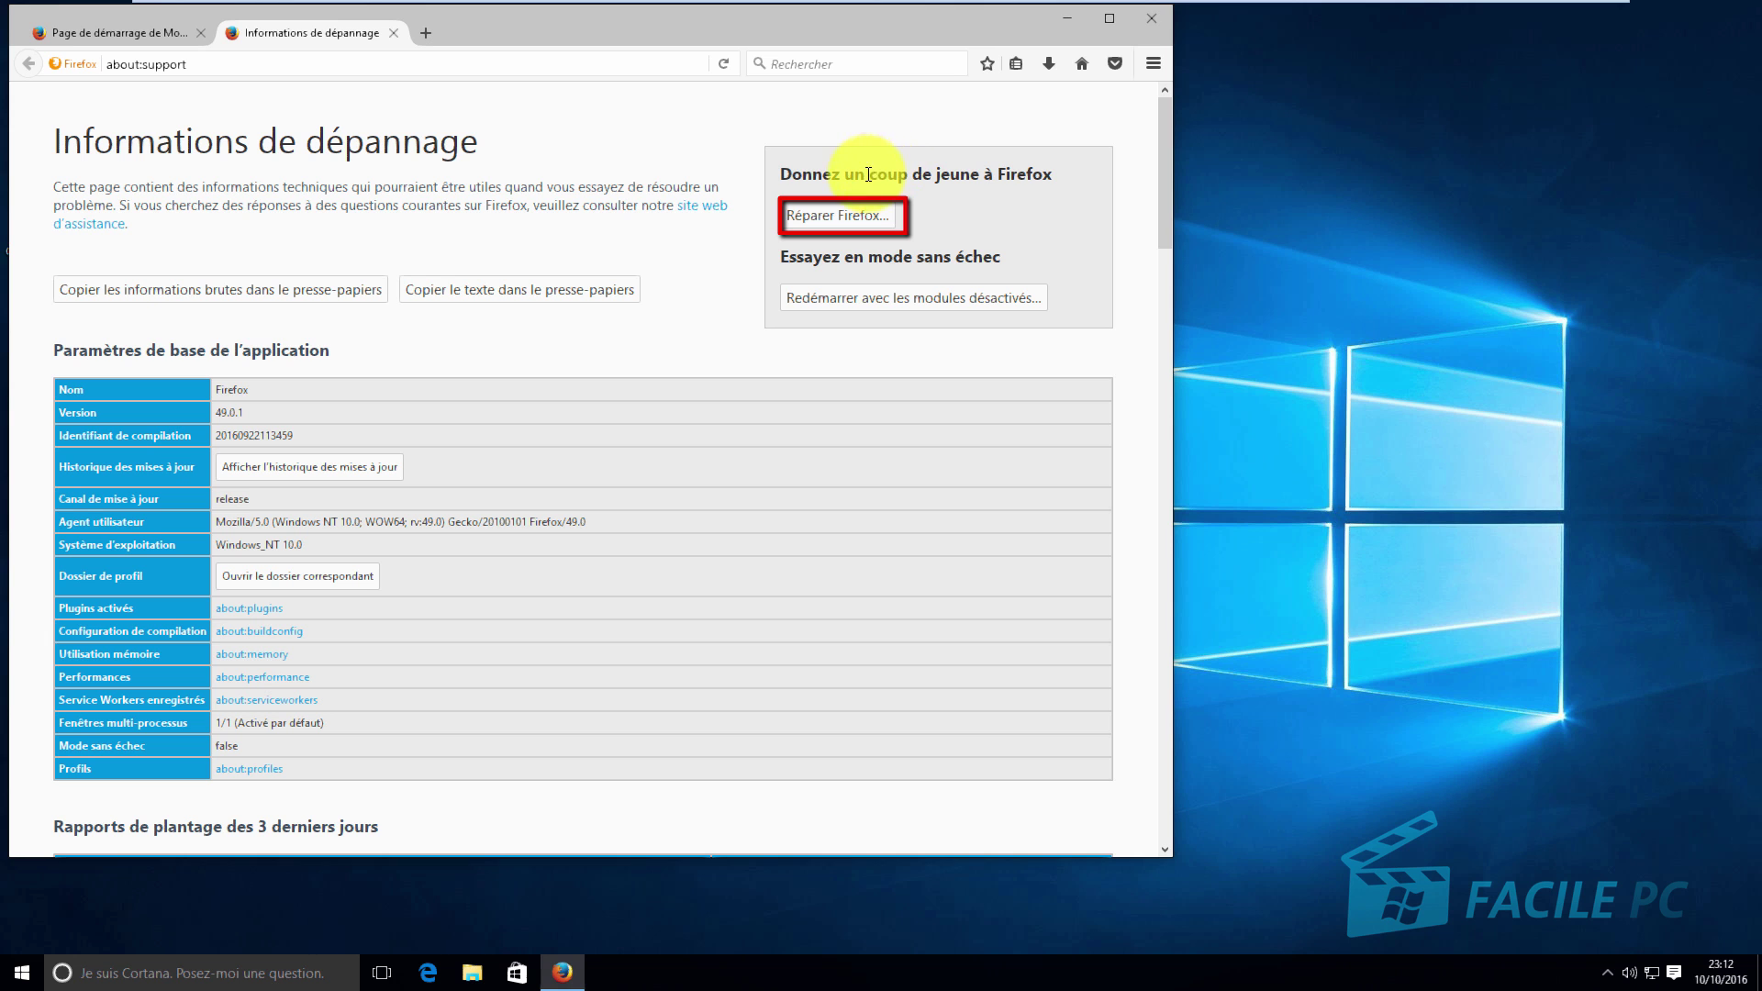
Repair Firefox from the troubleshooting page and finish the import assistant
click(868, 212)
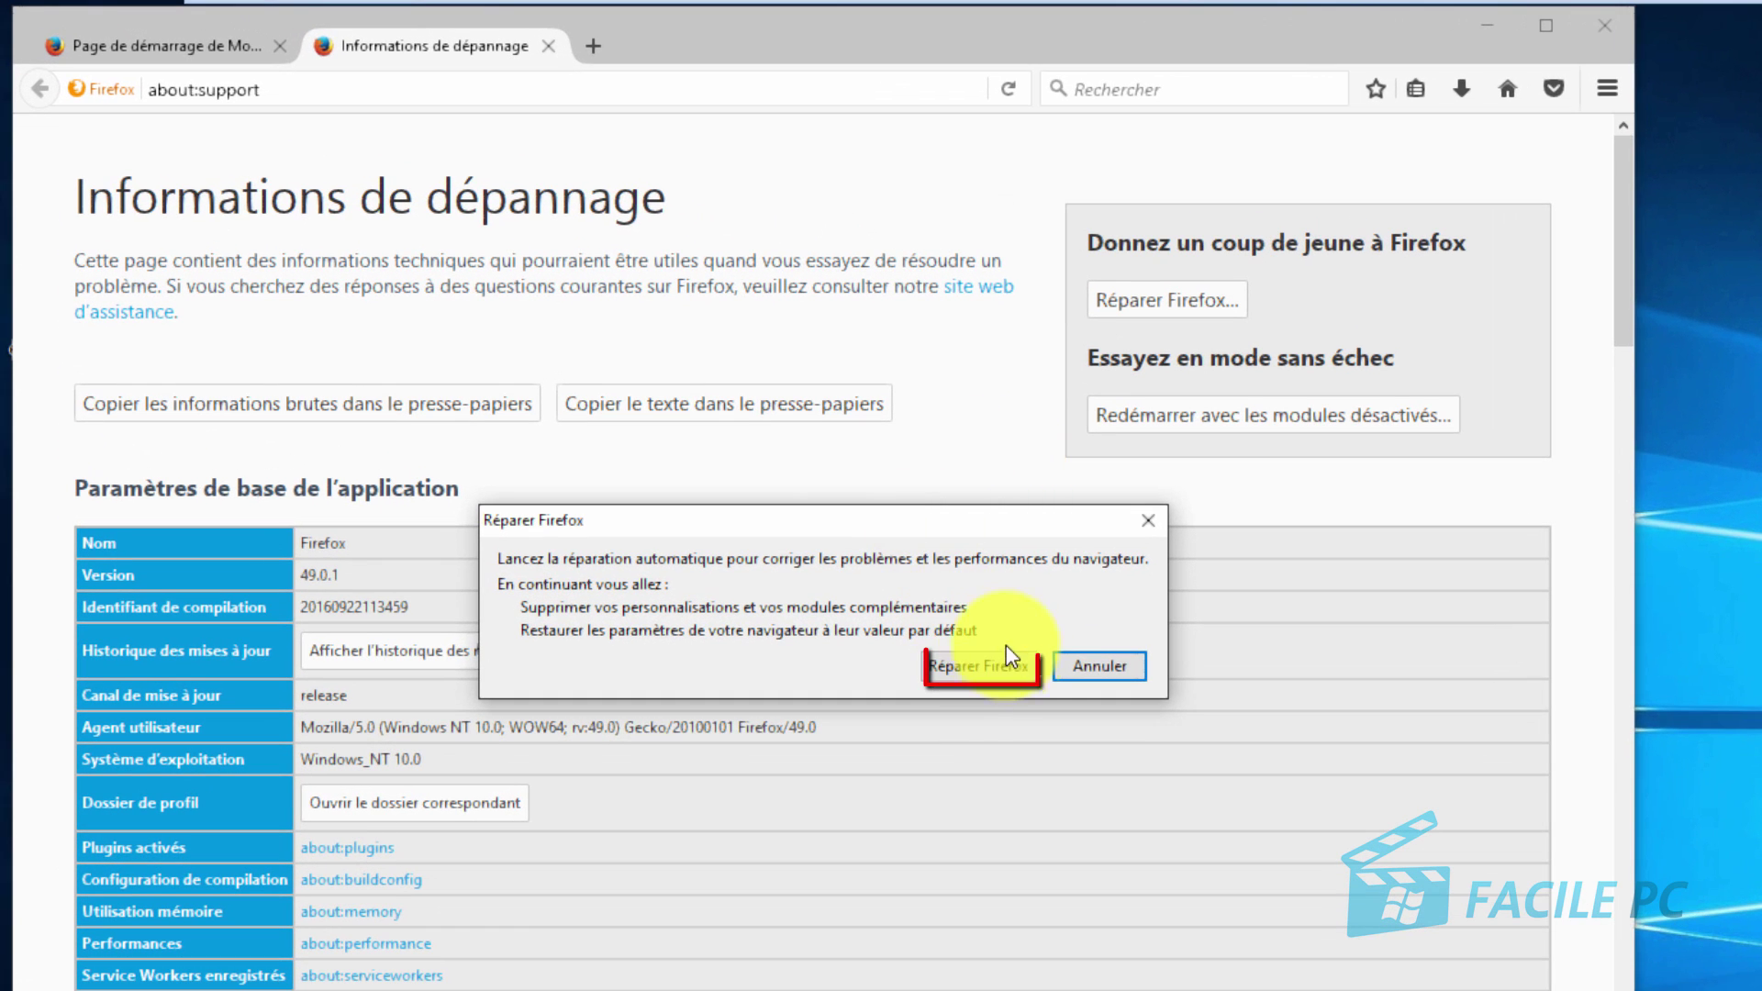
click(960, 670)
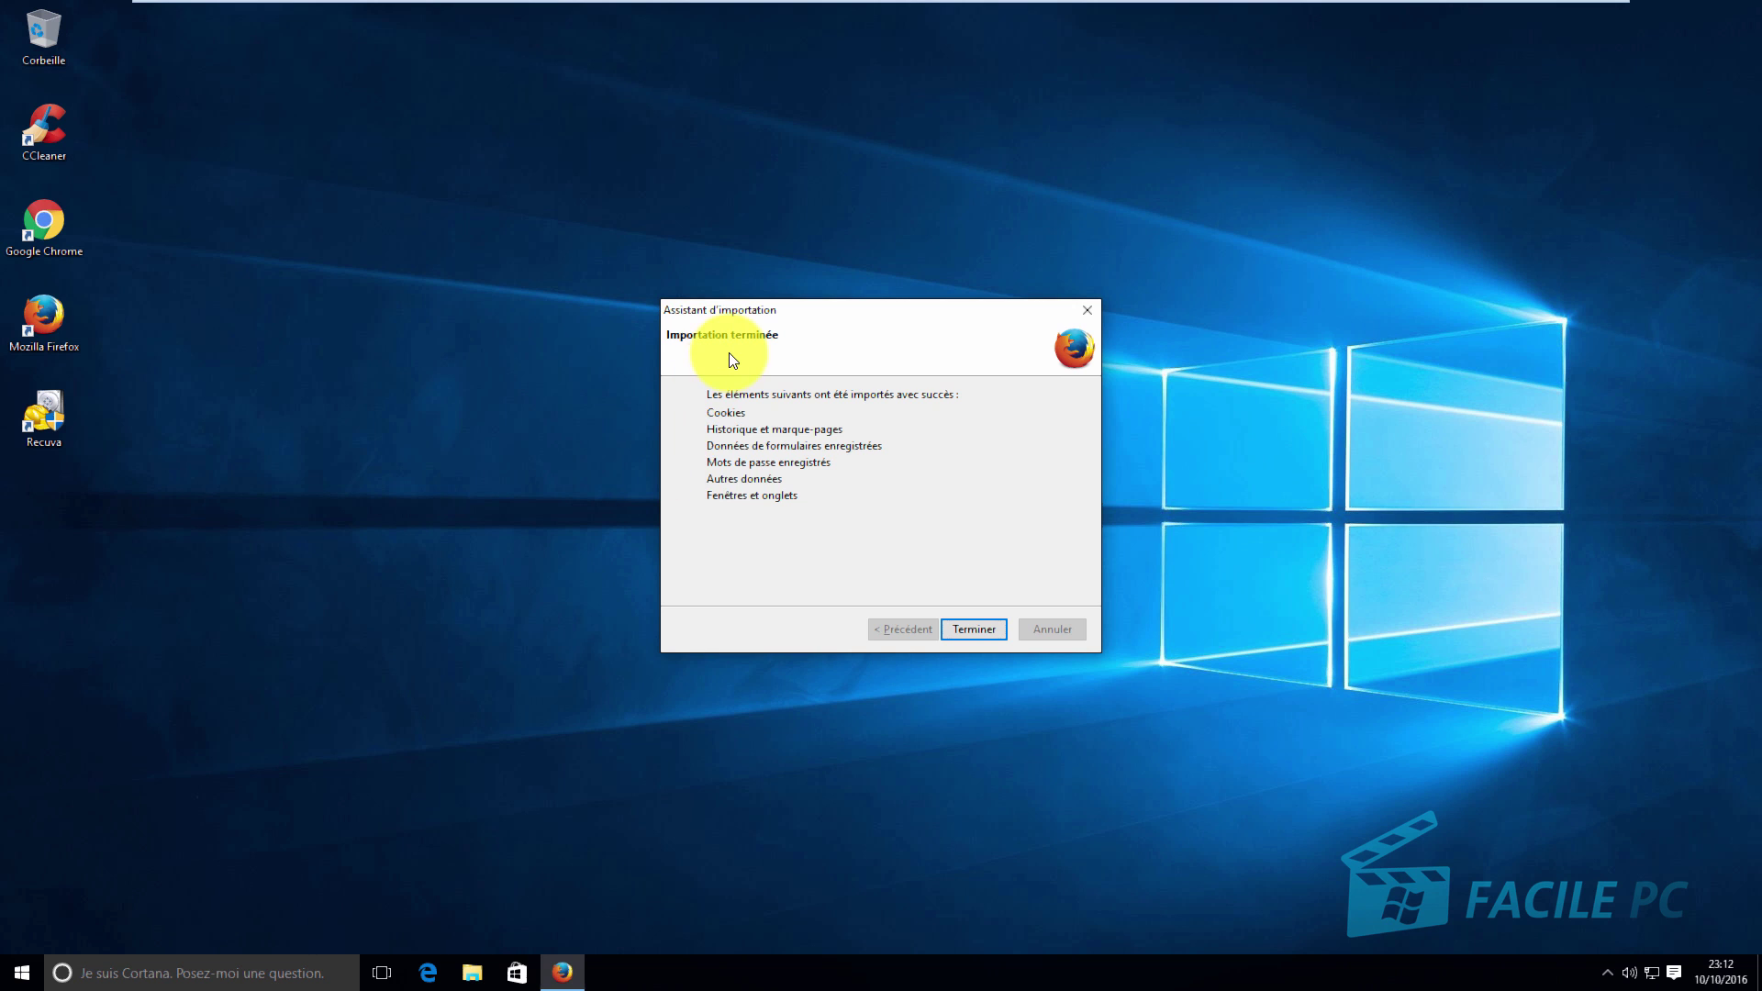
key(Return)
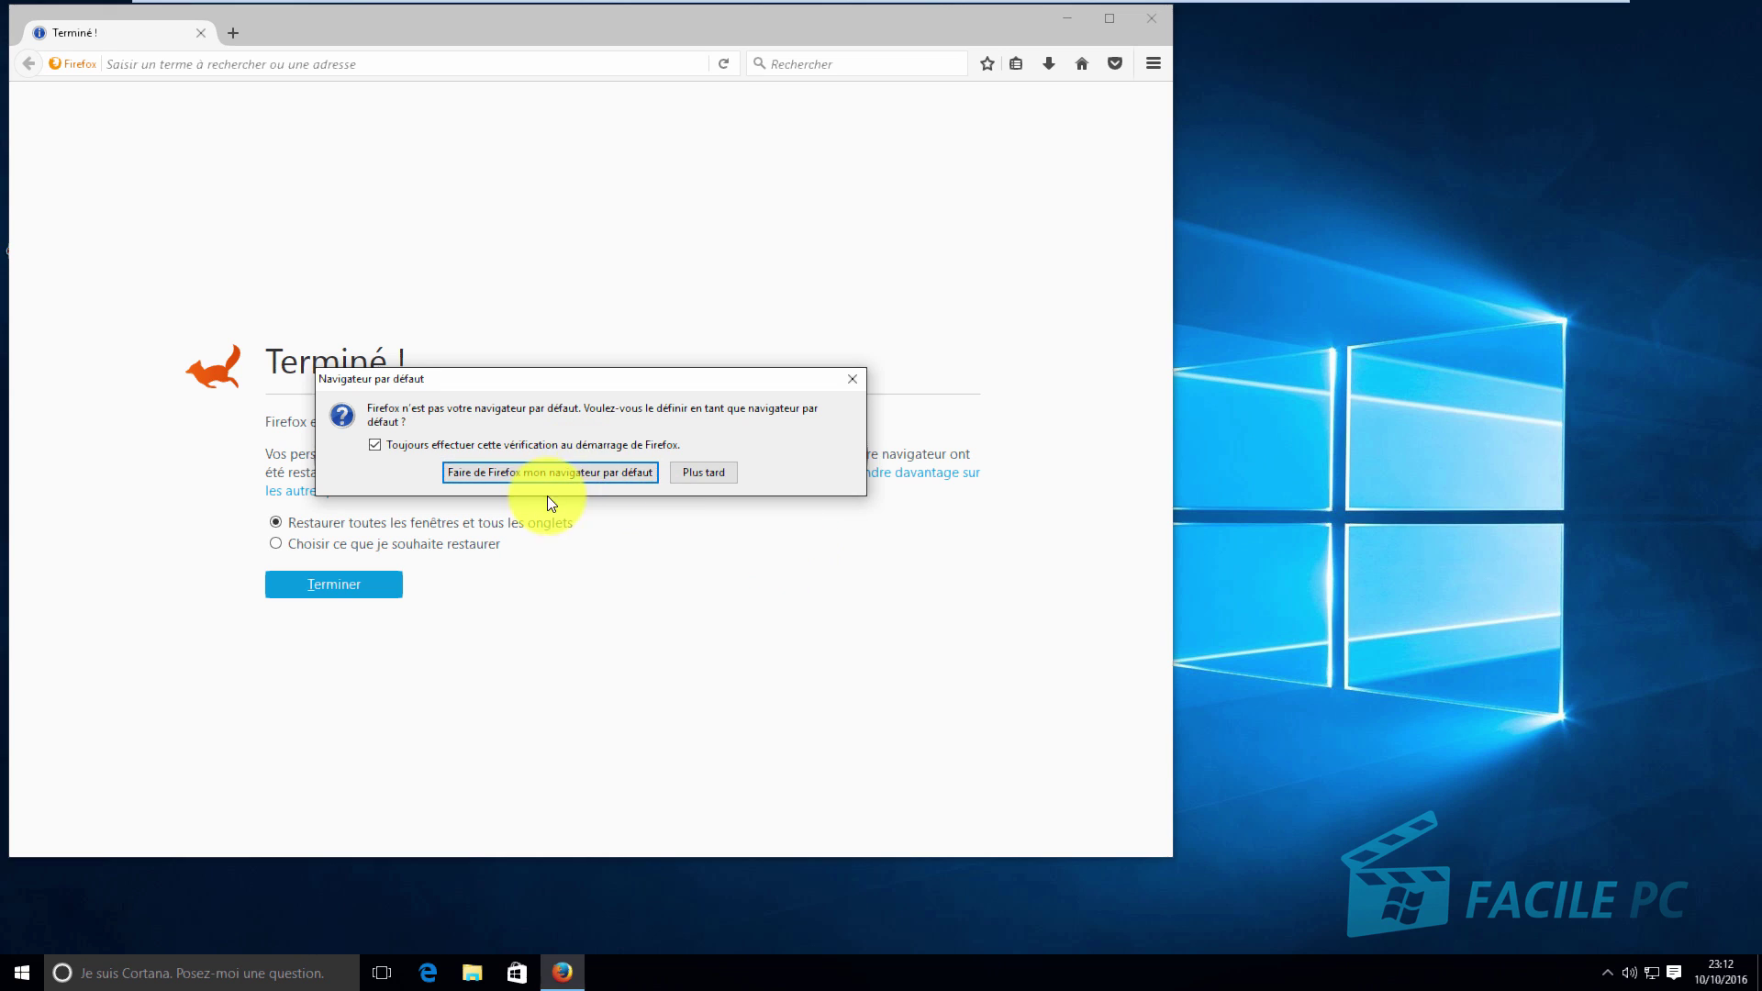
Disable the default-browser check at startup, postpone making Firefox the default, and close the browser
click(509, 446)
click(702, 475)
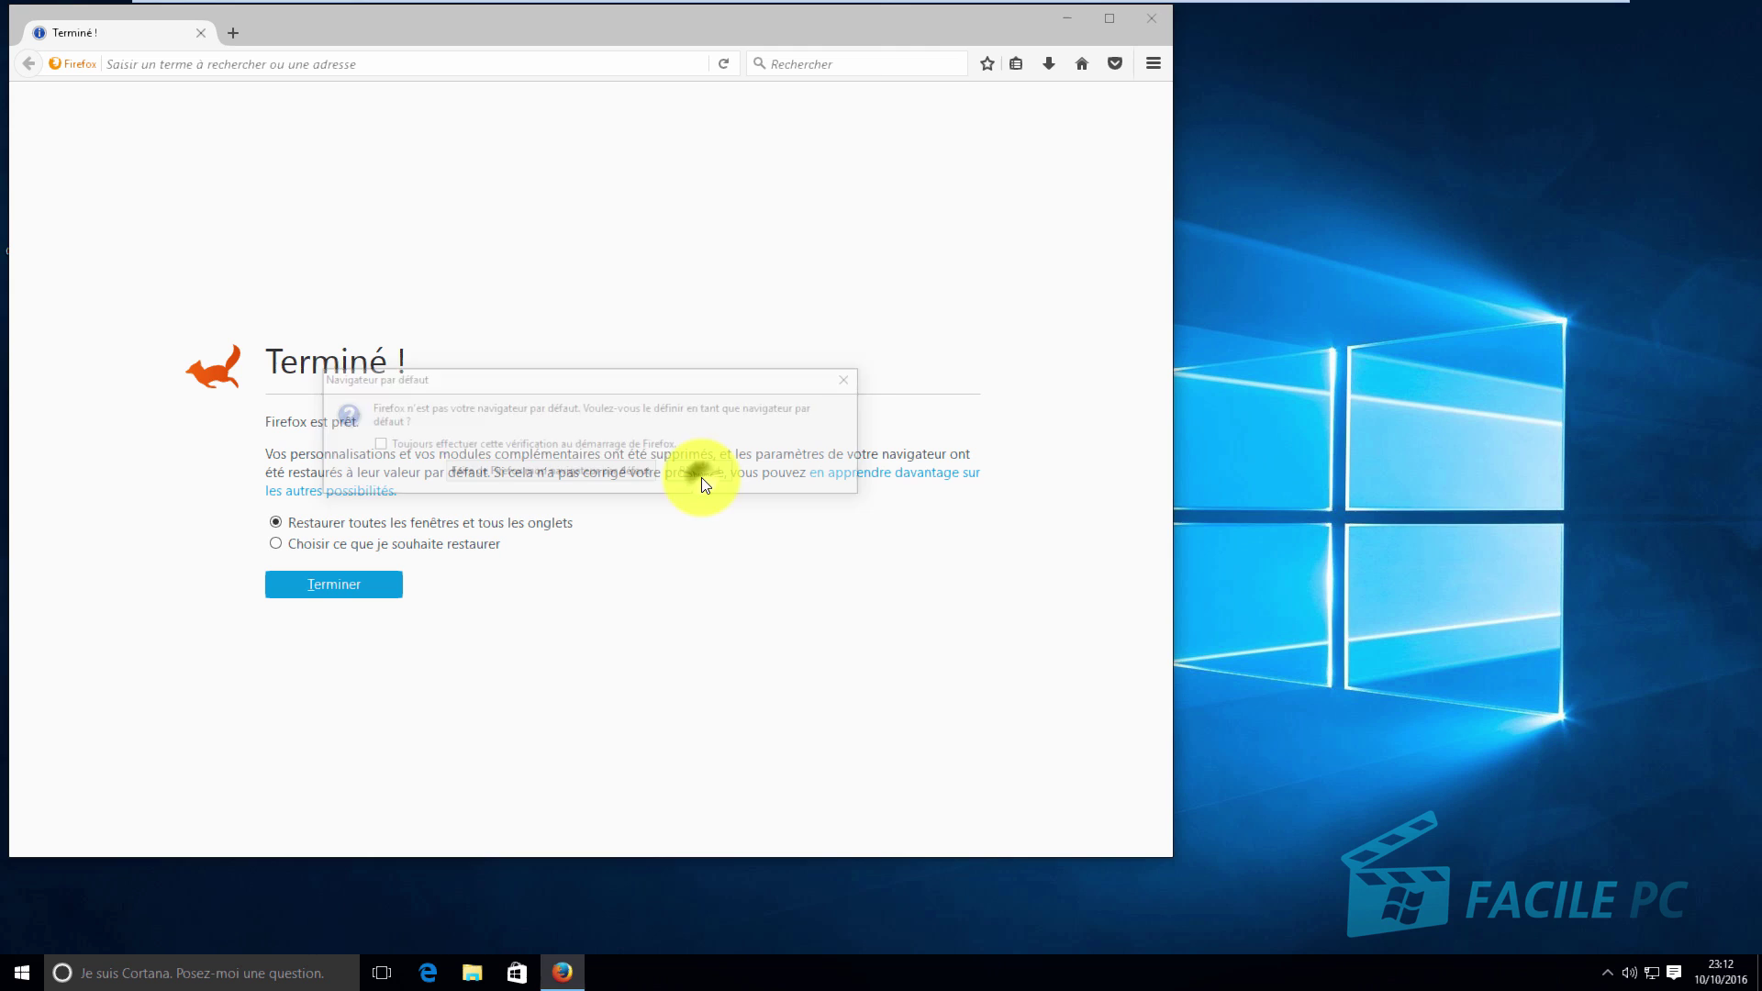
click(1150, 16)
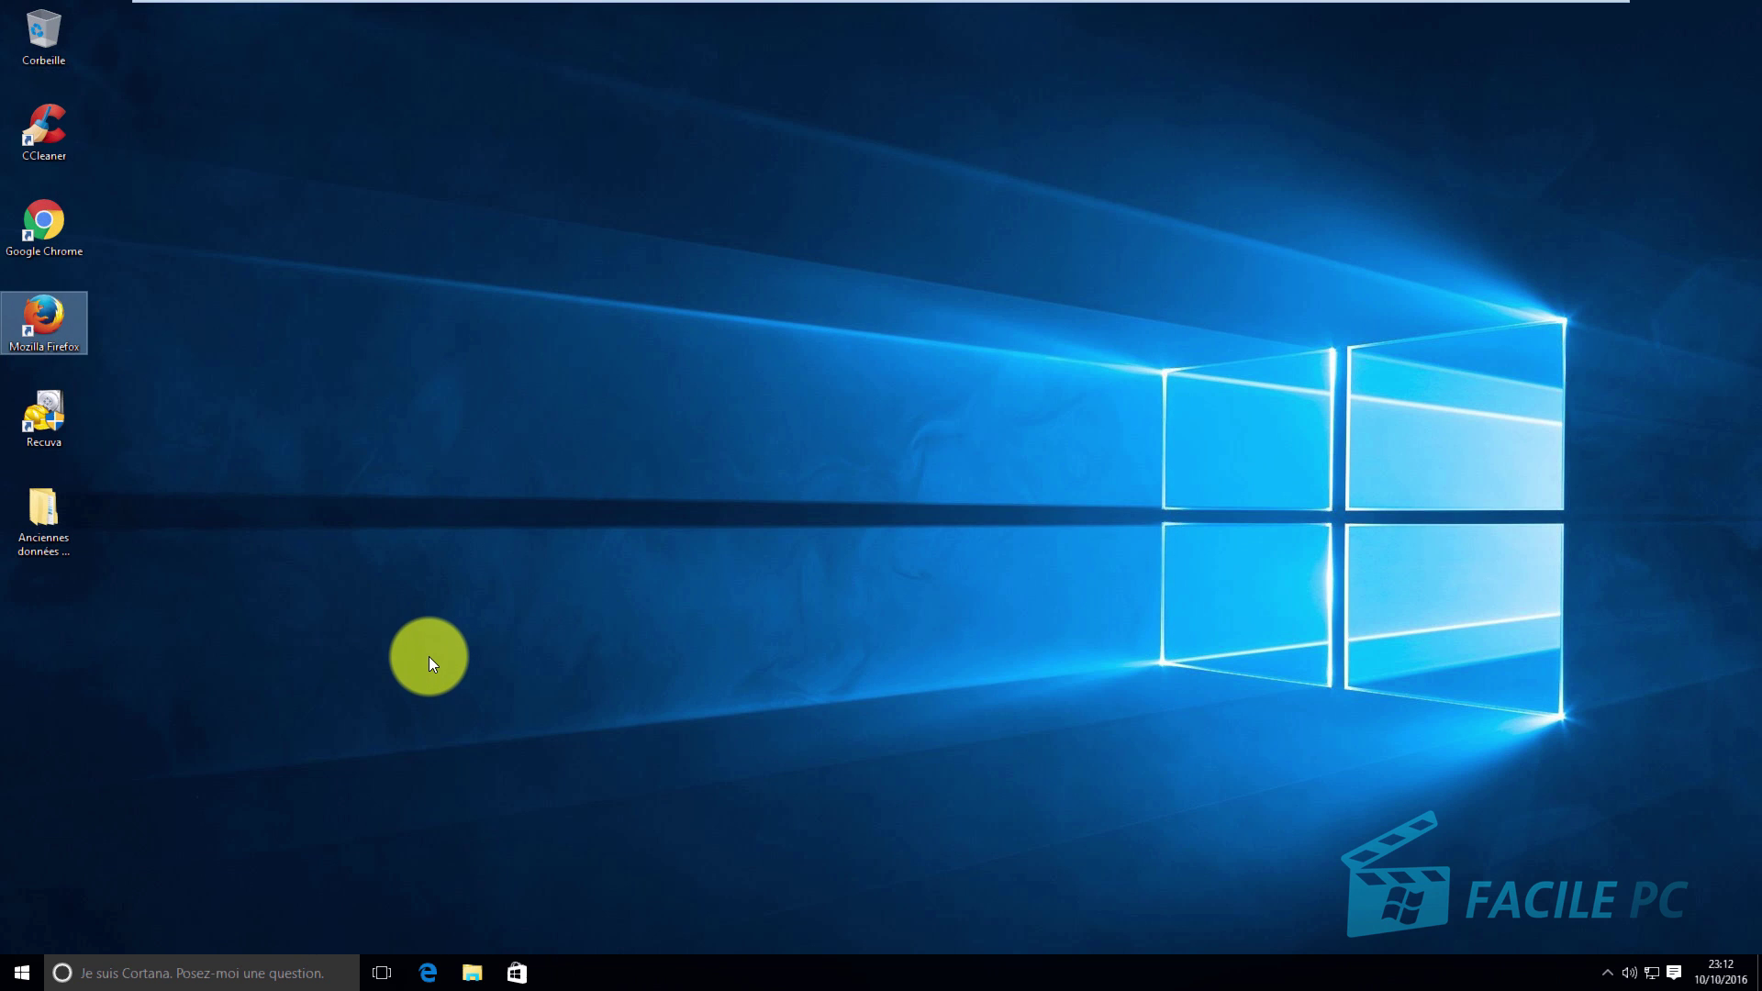
Launch Firefox in safe mode by running the Windows command "firefox.exe -safe-mode"
key(super+r)
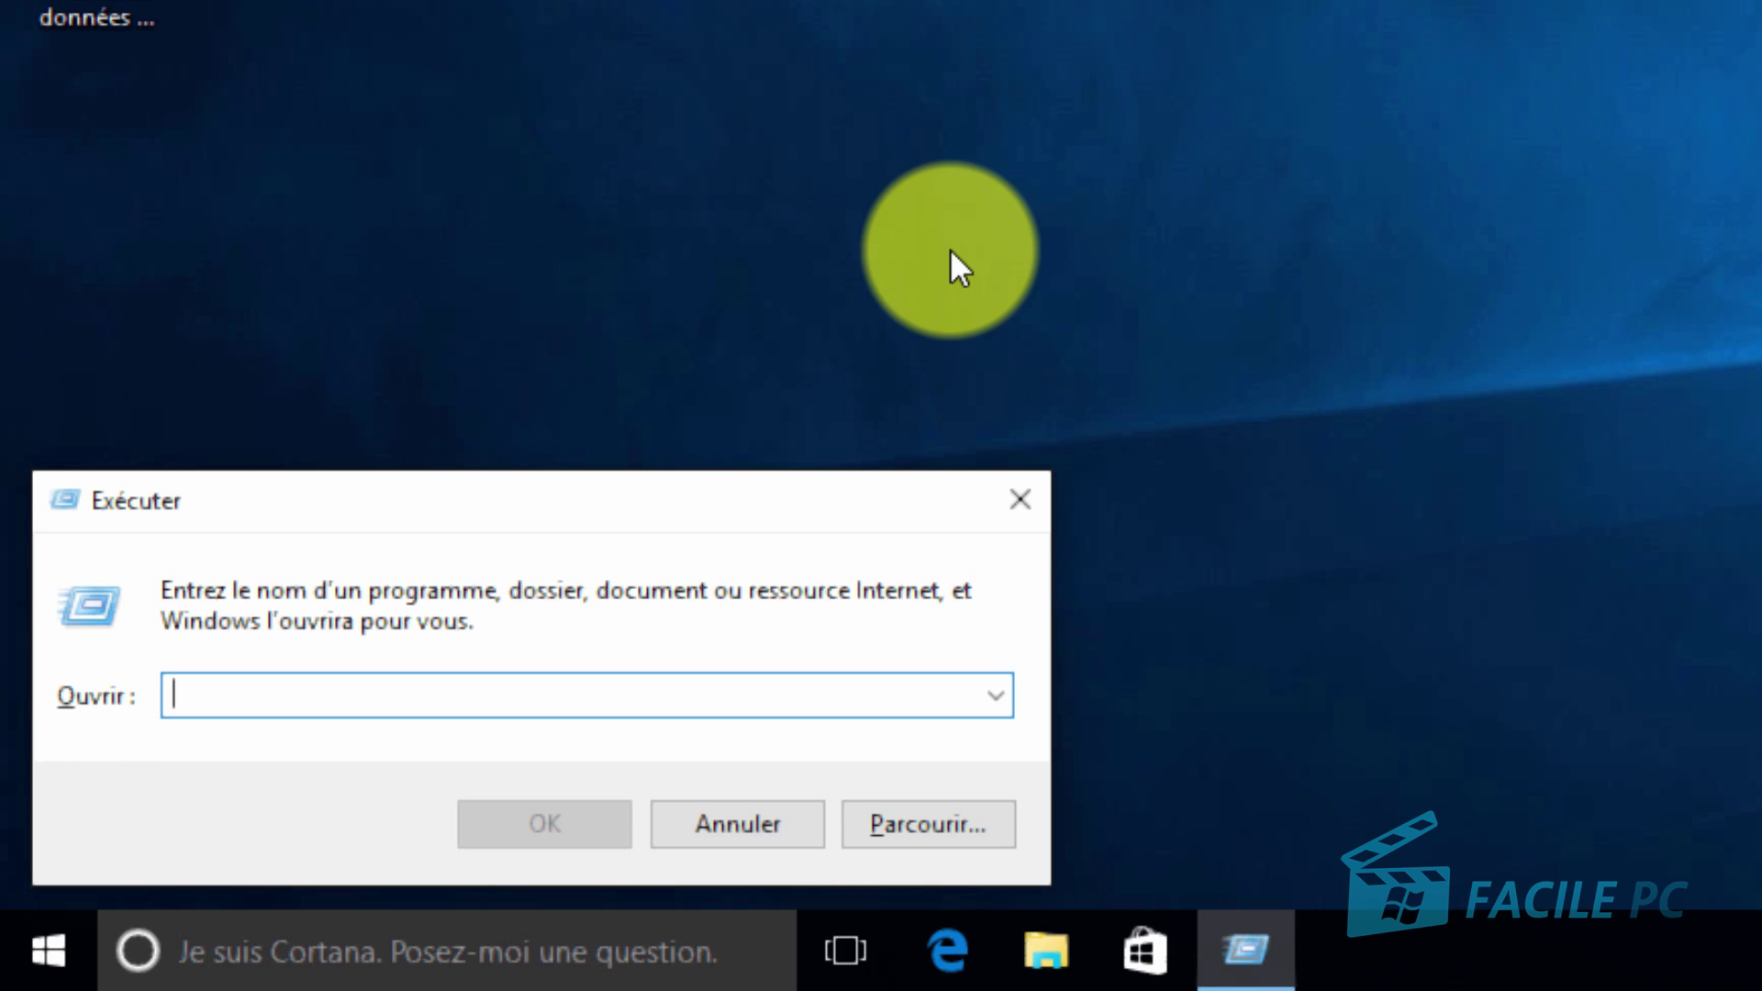
text(firefo)
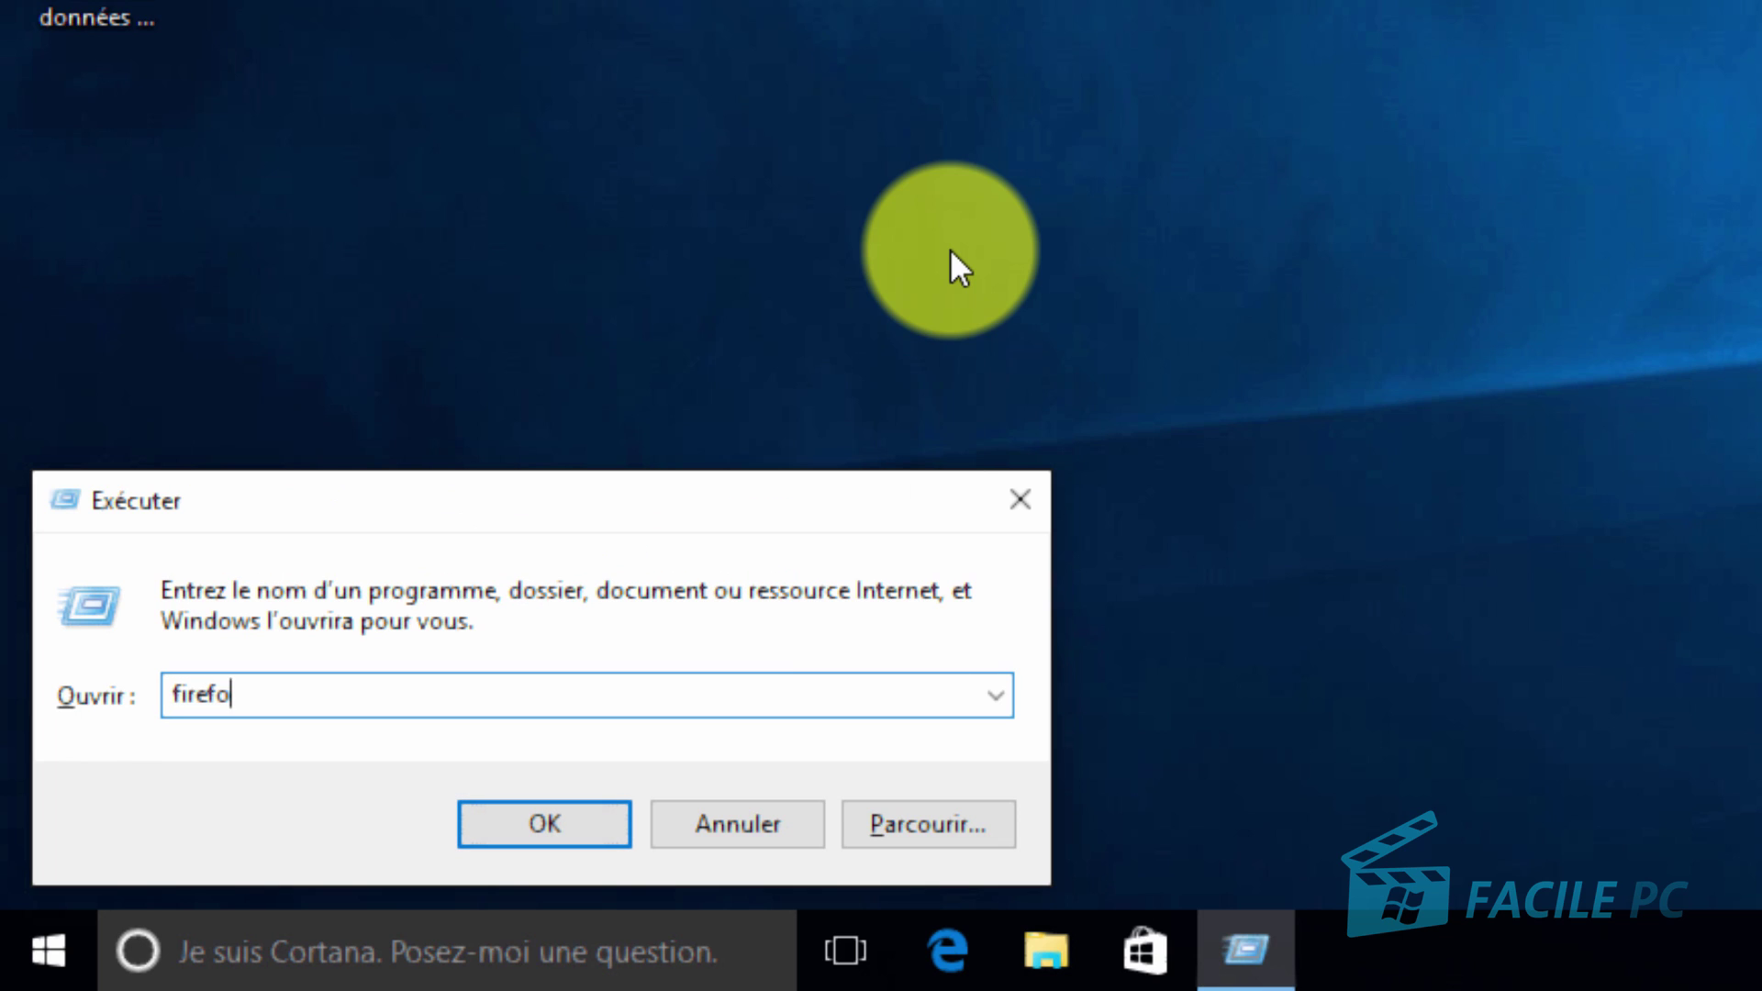
text(x.exe -safe-m)
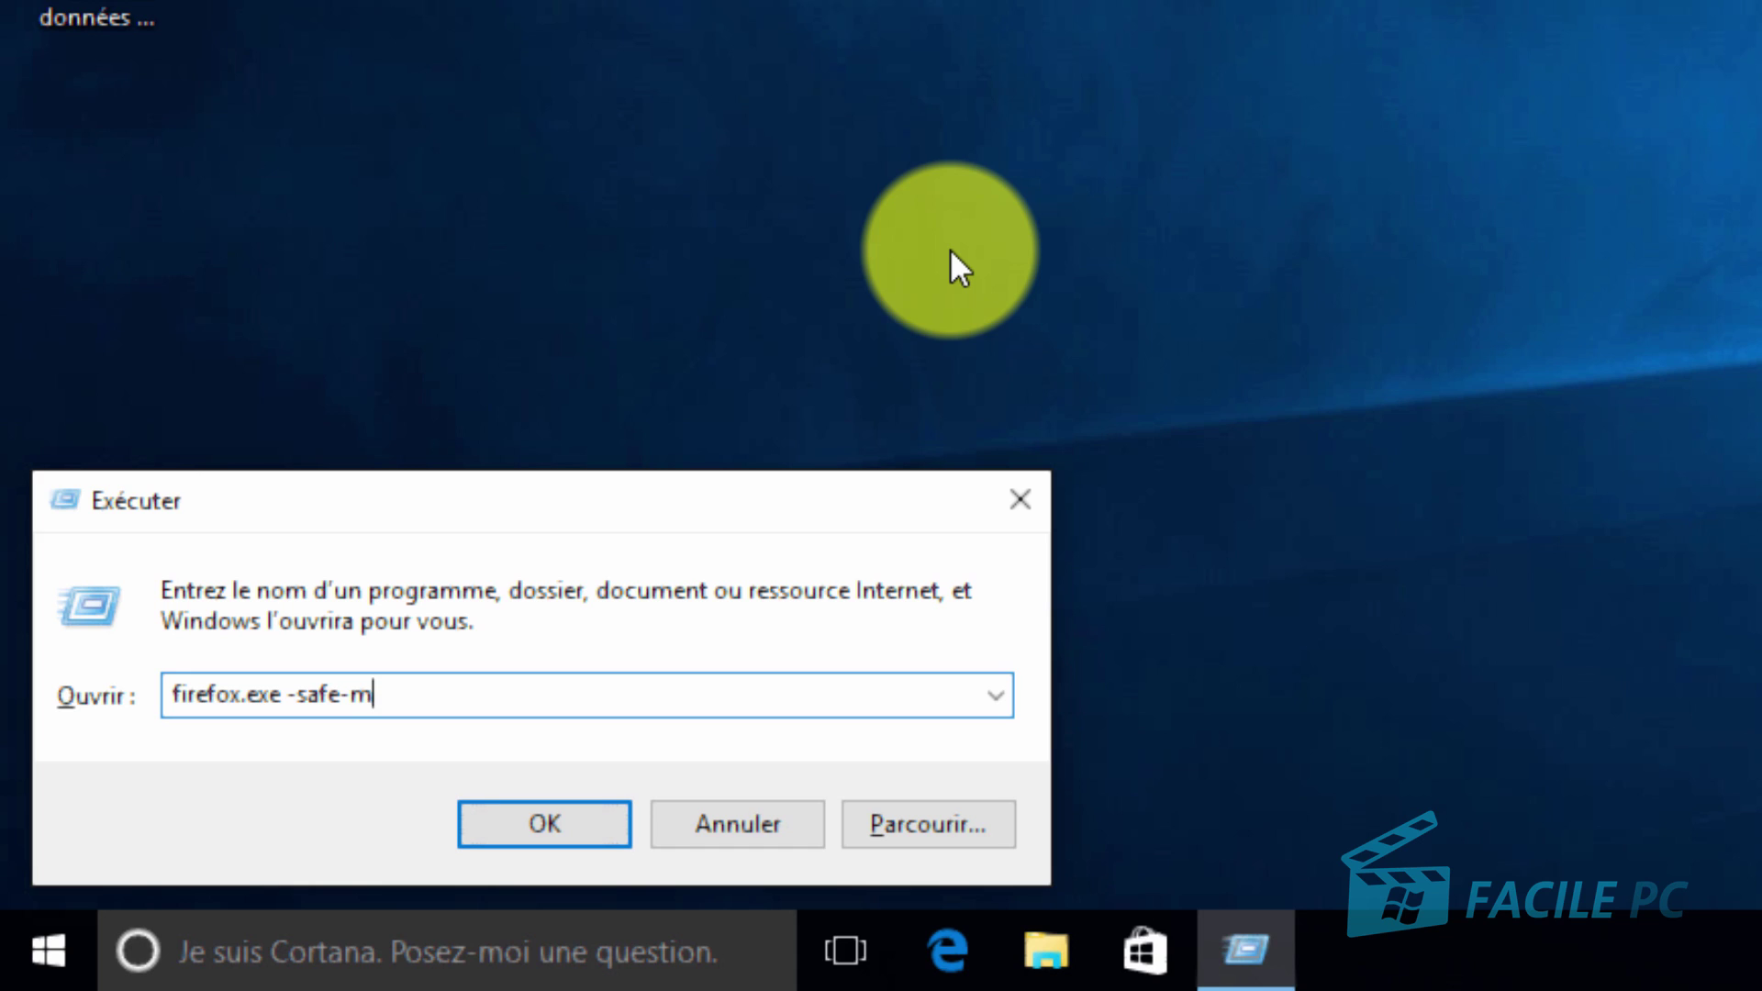
text(ode)
key(Return)
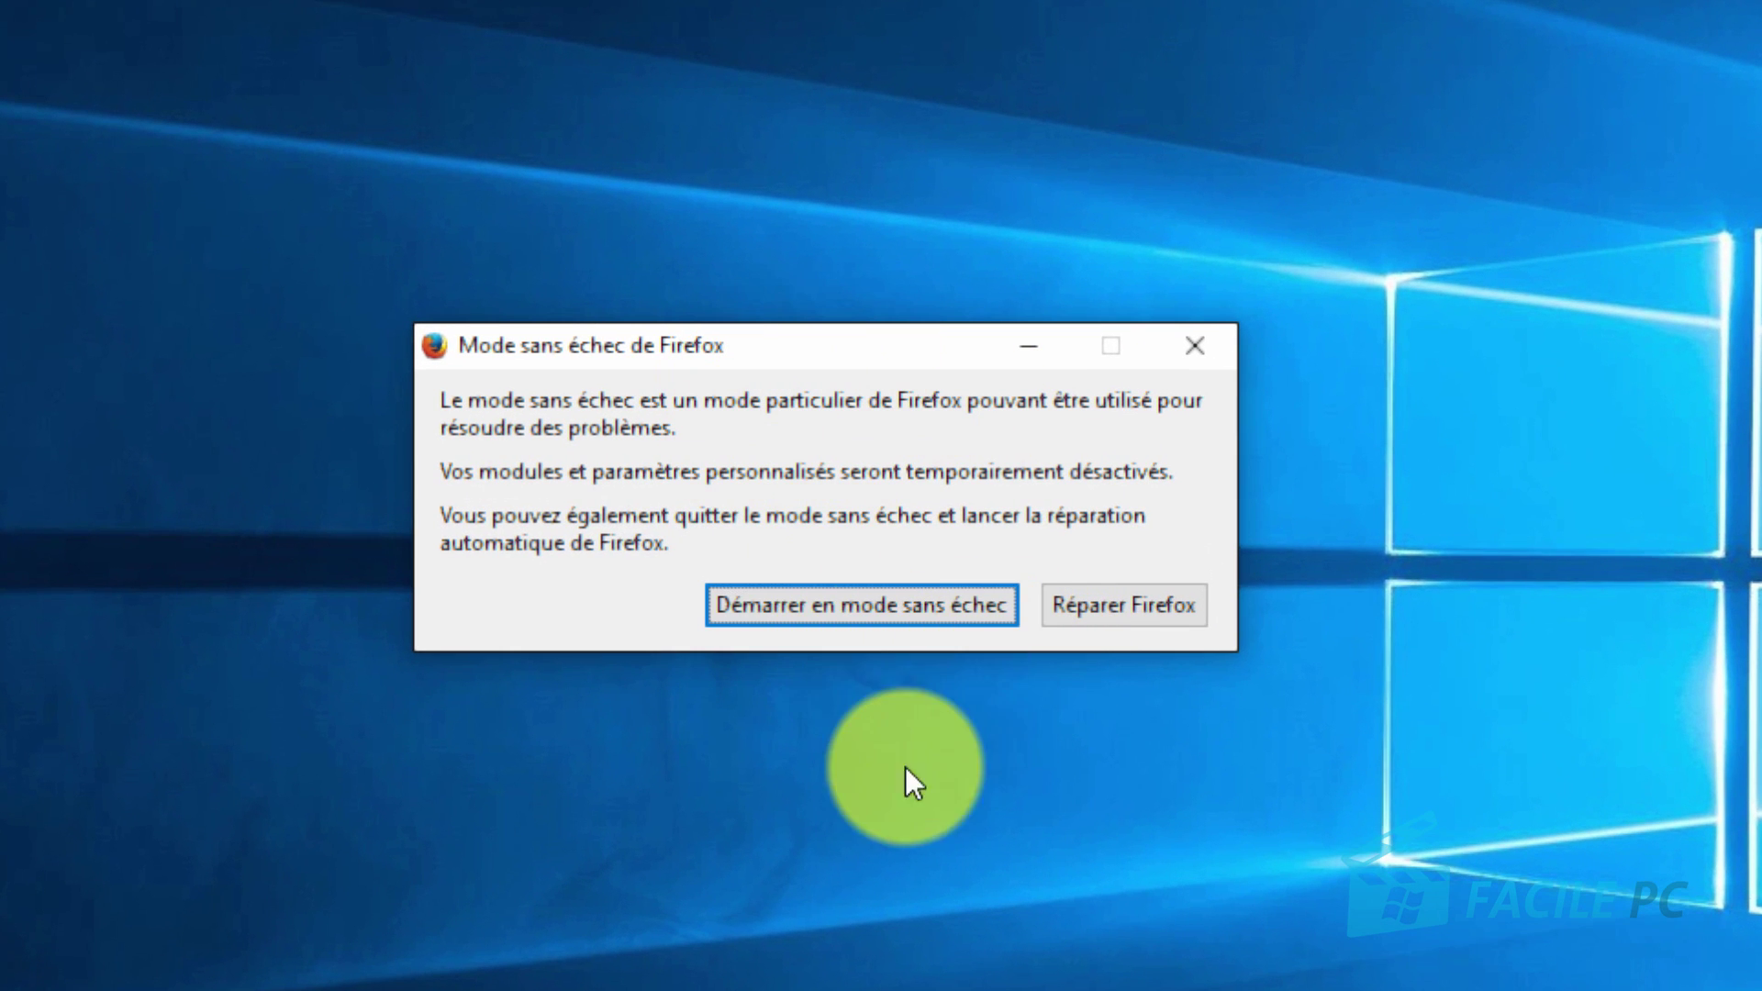
Repair Firefox instead of starting in safe mode, finish the import assistant, and dismiss the session restore before closing the browser
click(1112, 610)
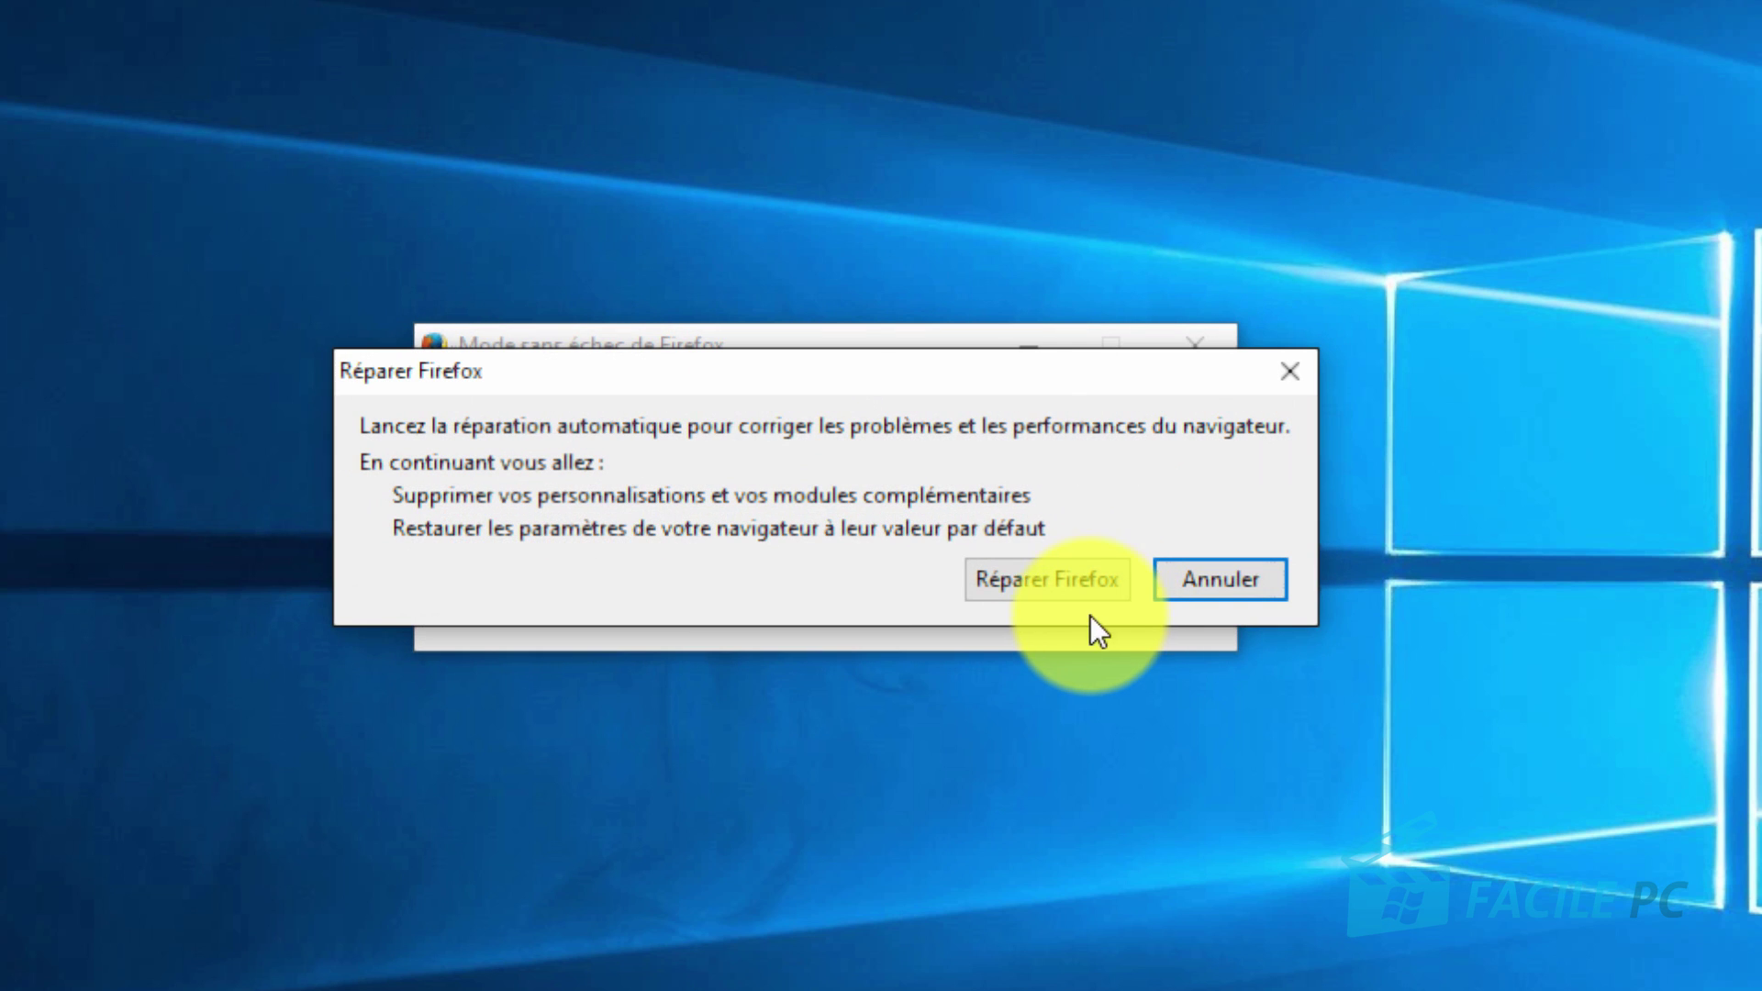
click(1057, 578)
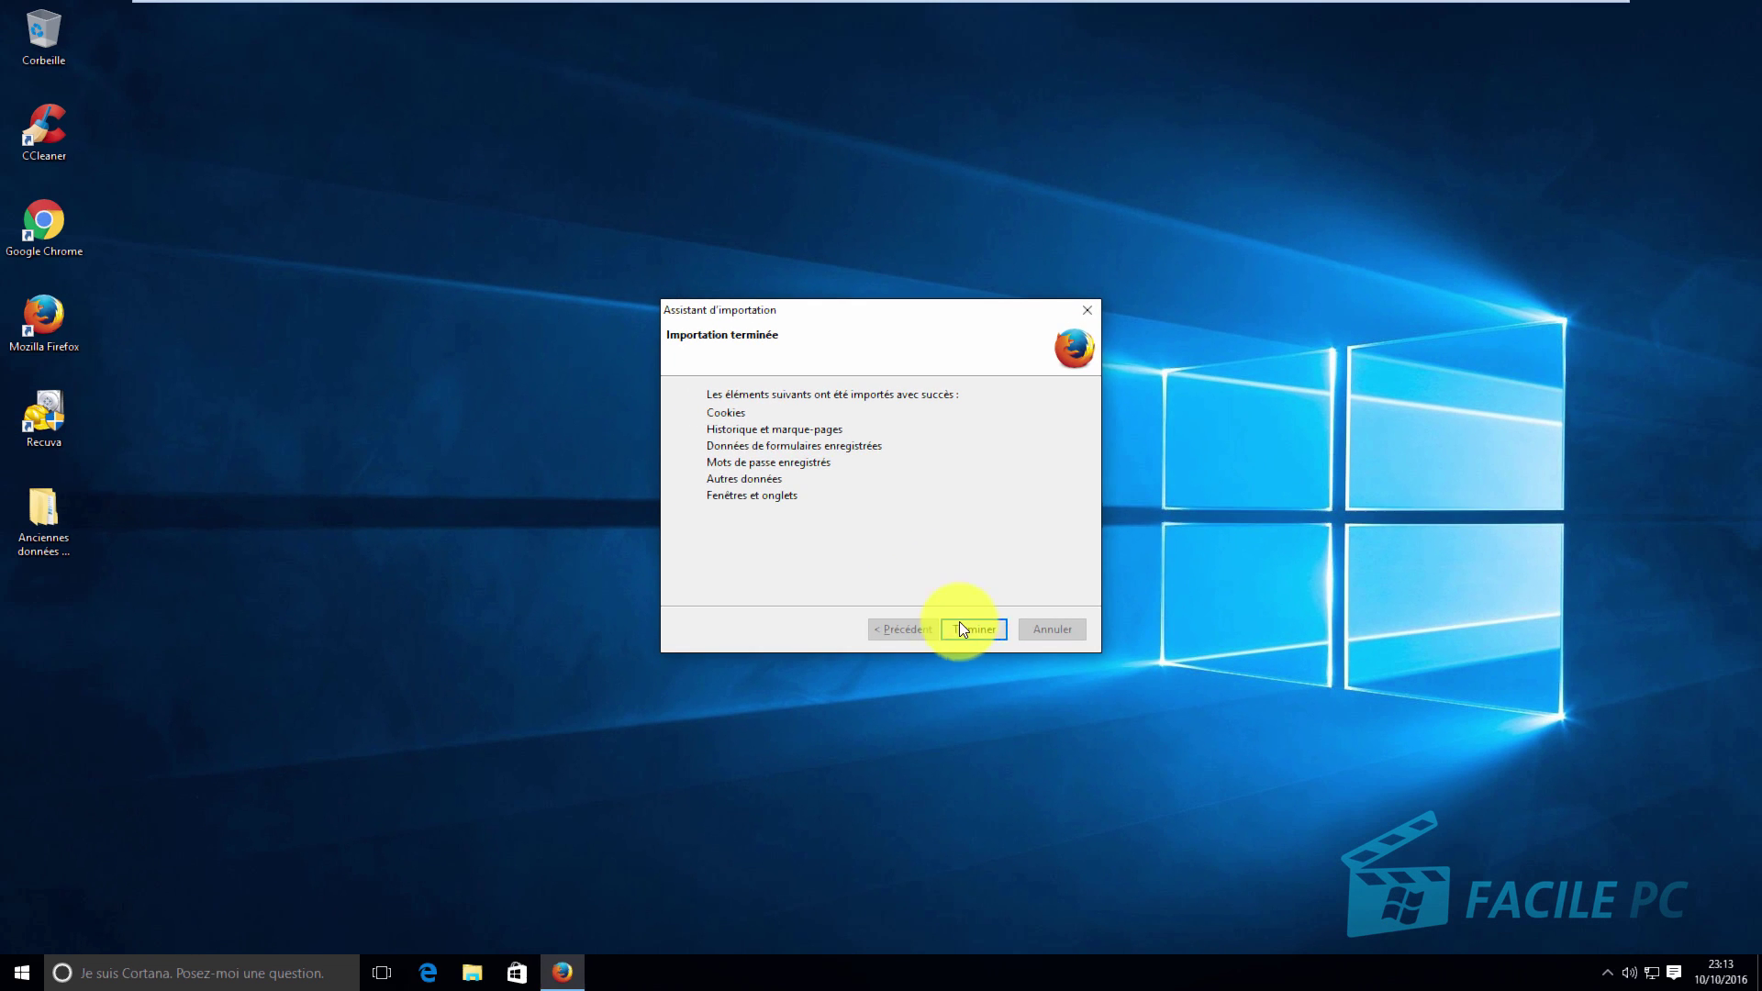
click(978, 707)
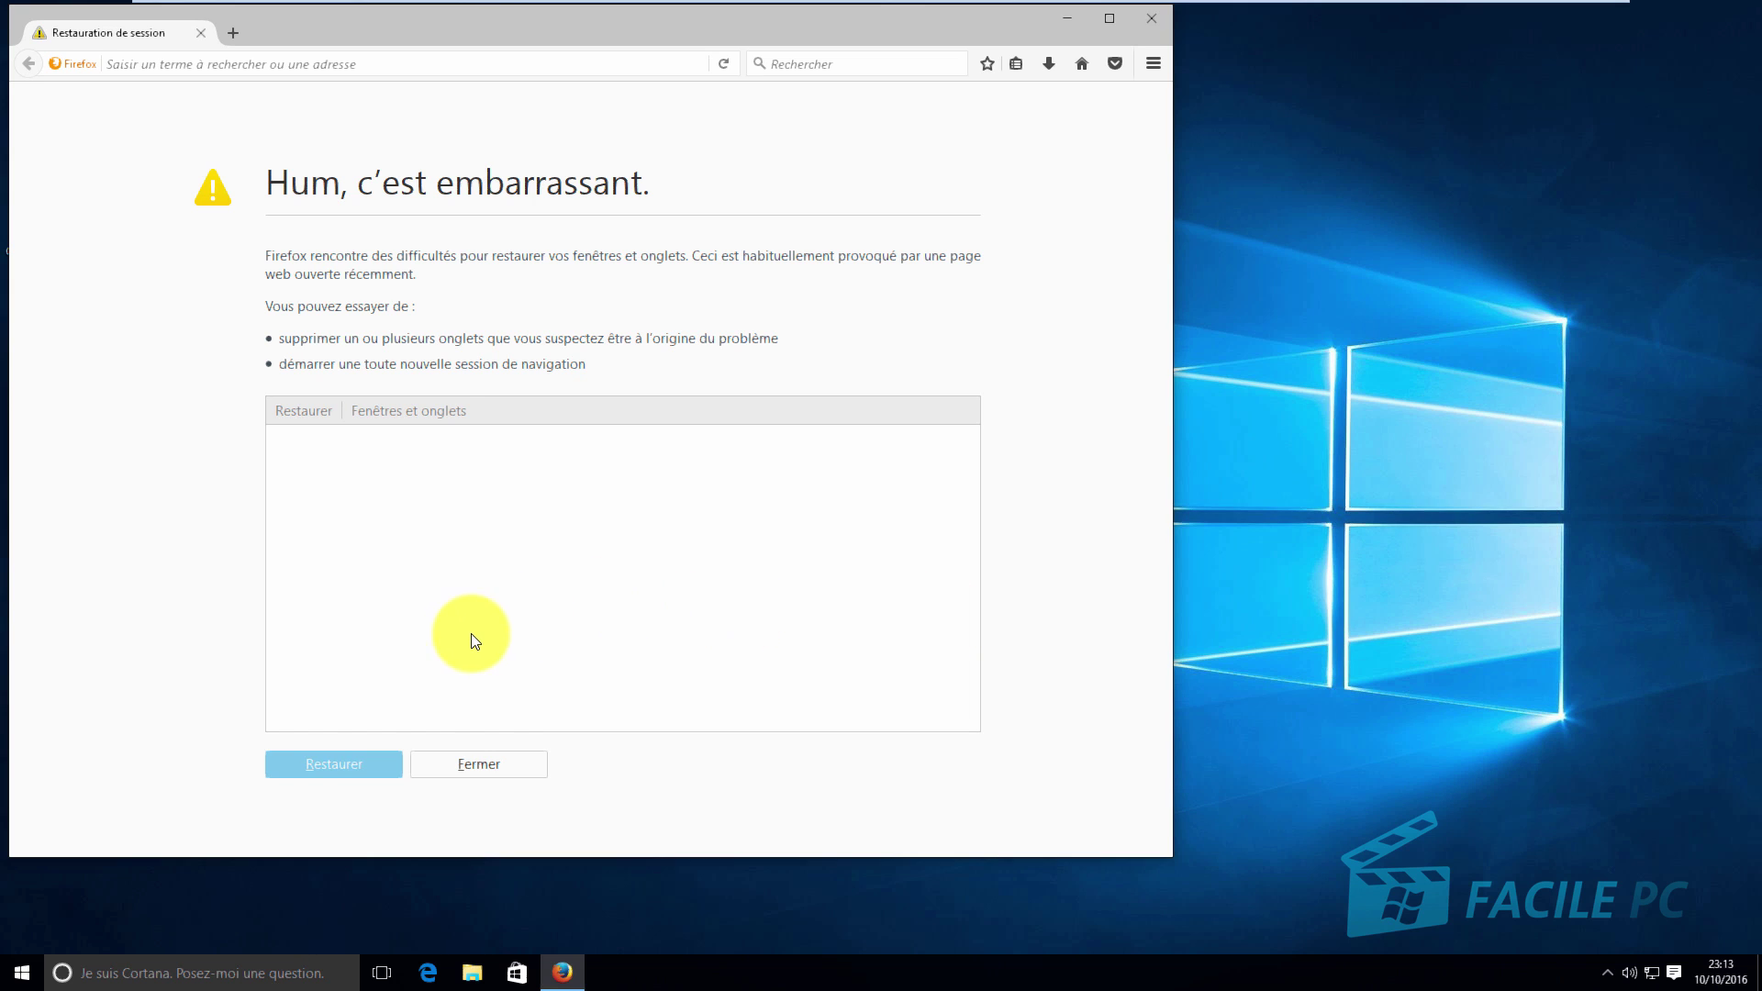
click(471, 767)
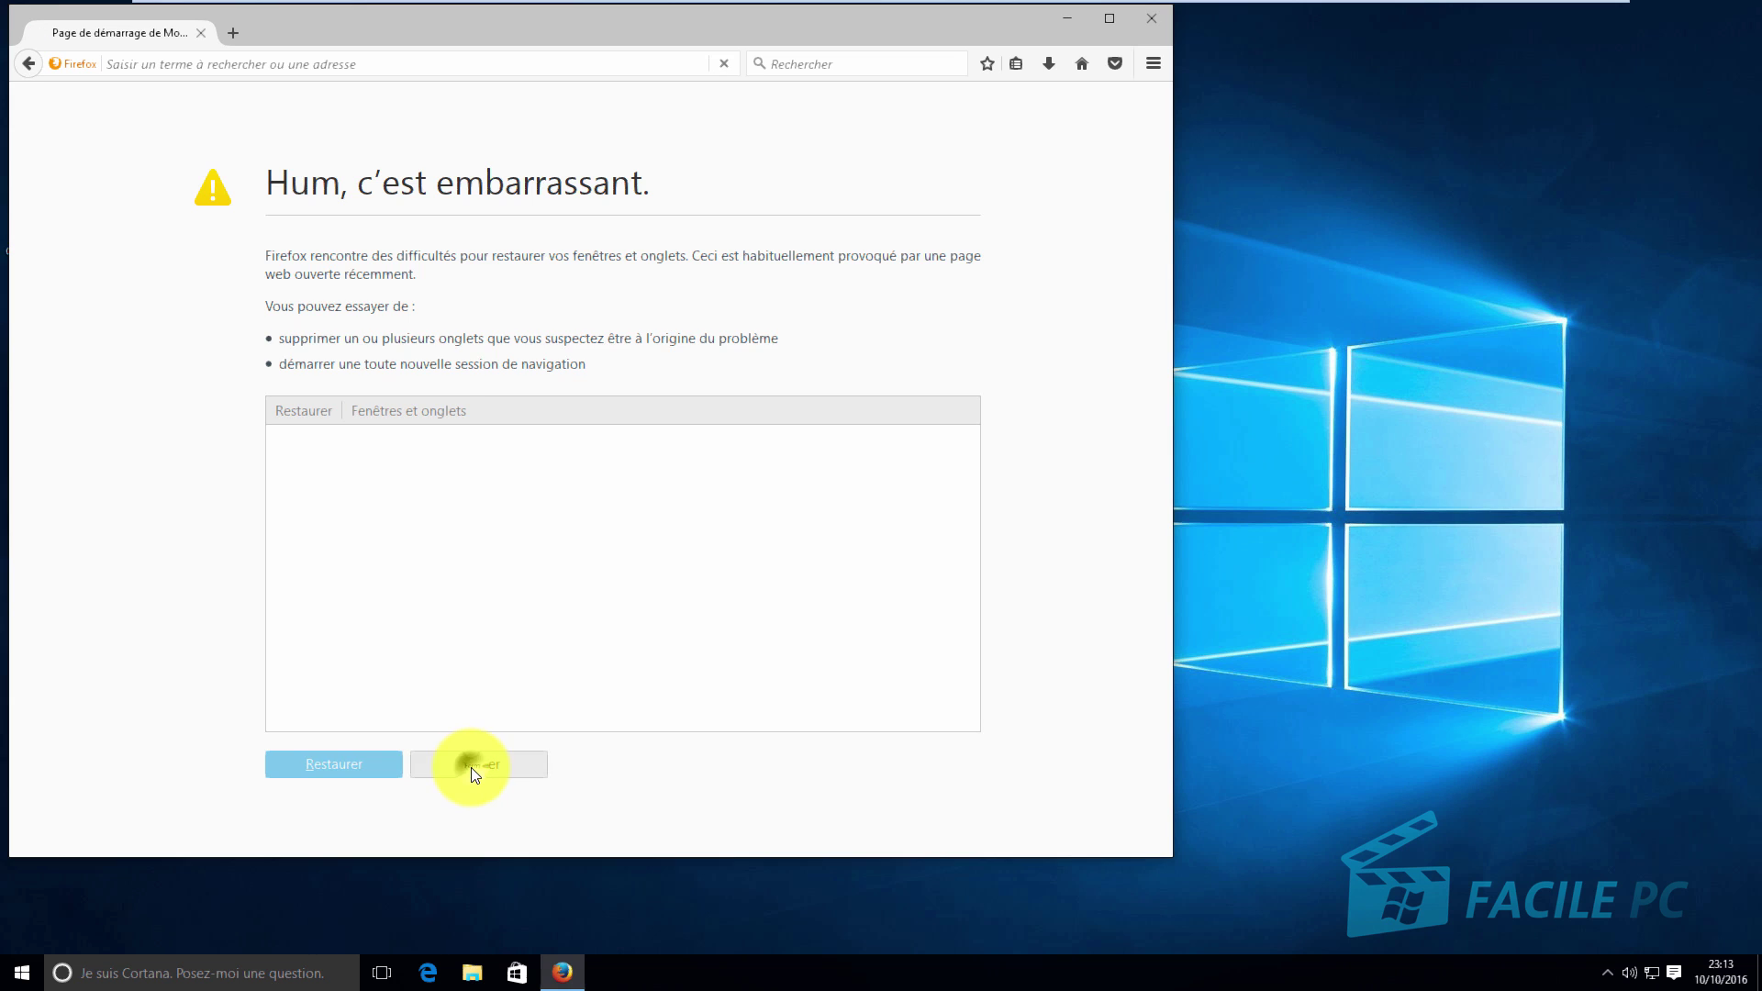
click(1151, 18)
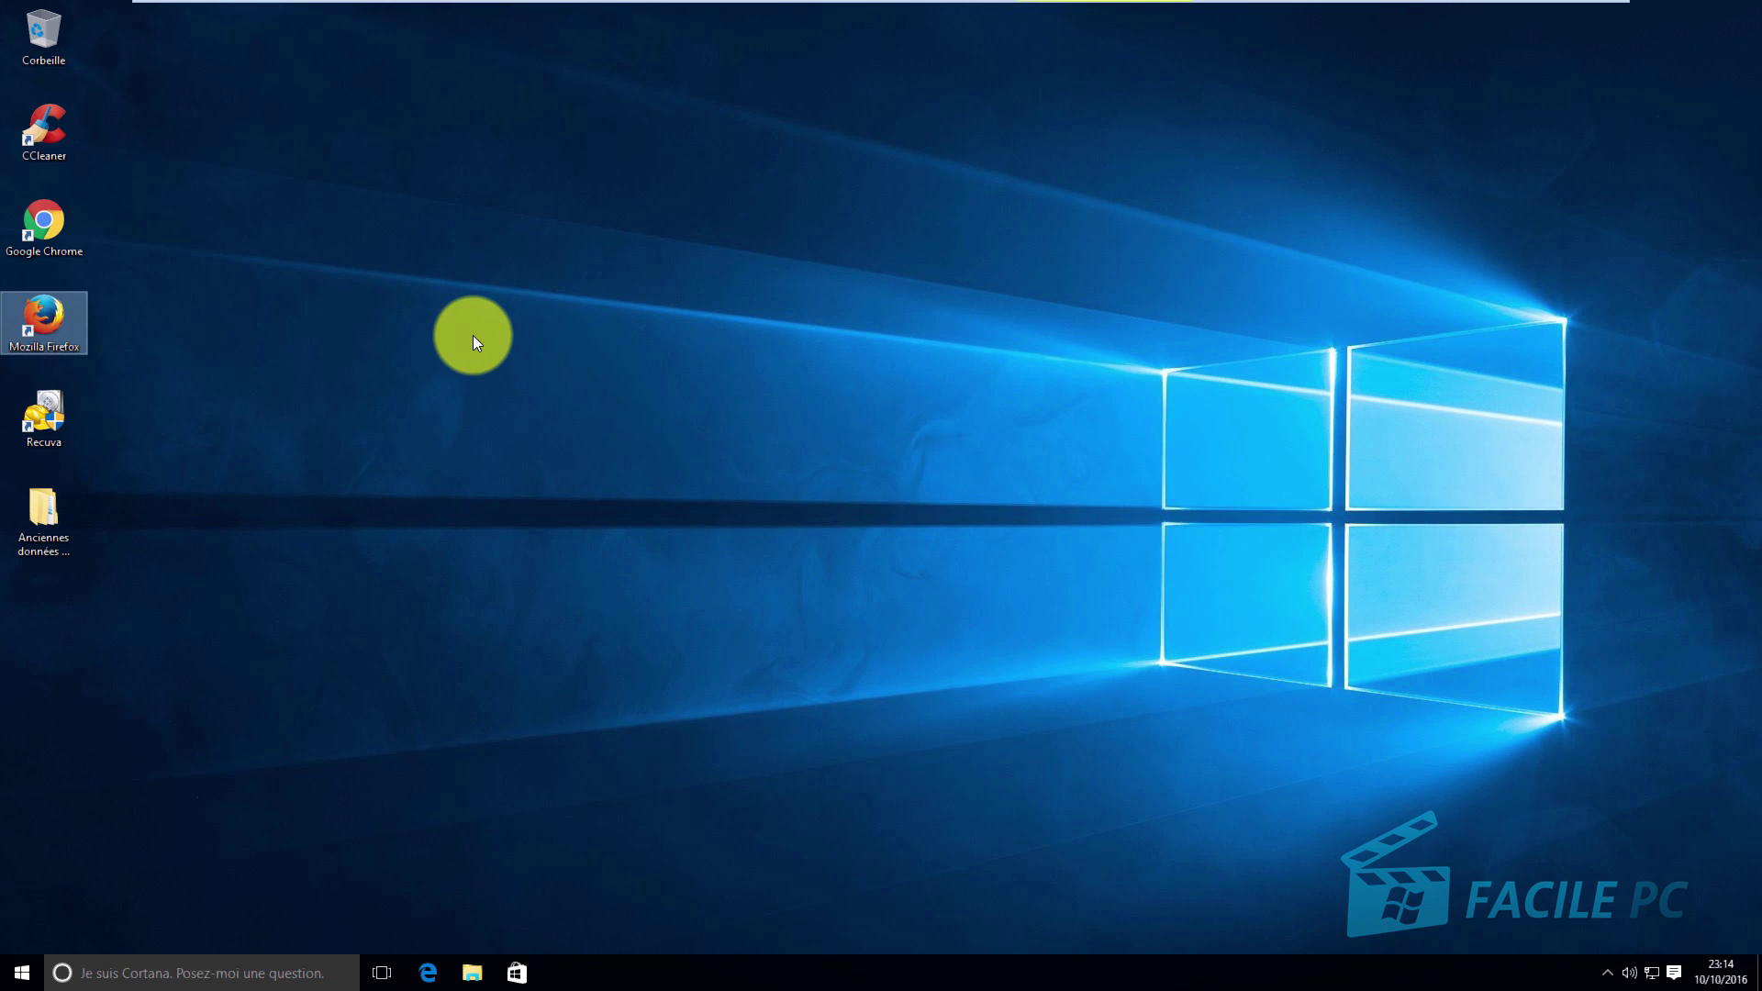
Switch to Google Chrome in a maximized window and open its "Paramètres" page
click(169, 262)
double_click(49, 223)
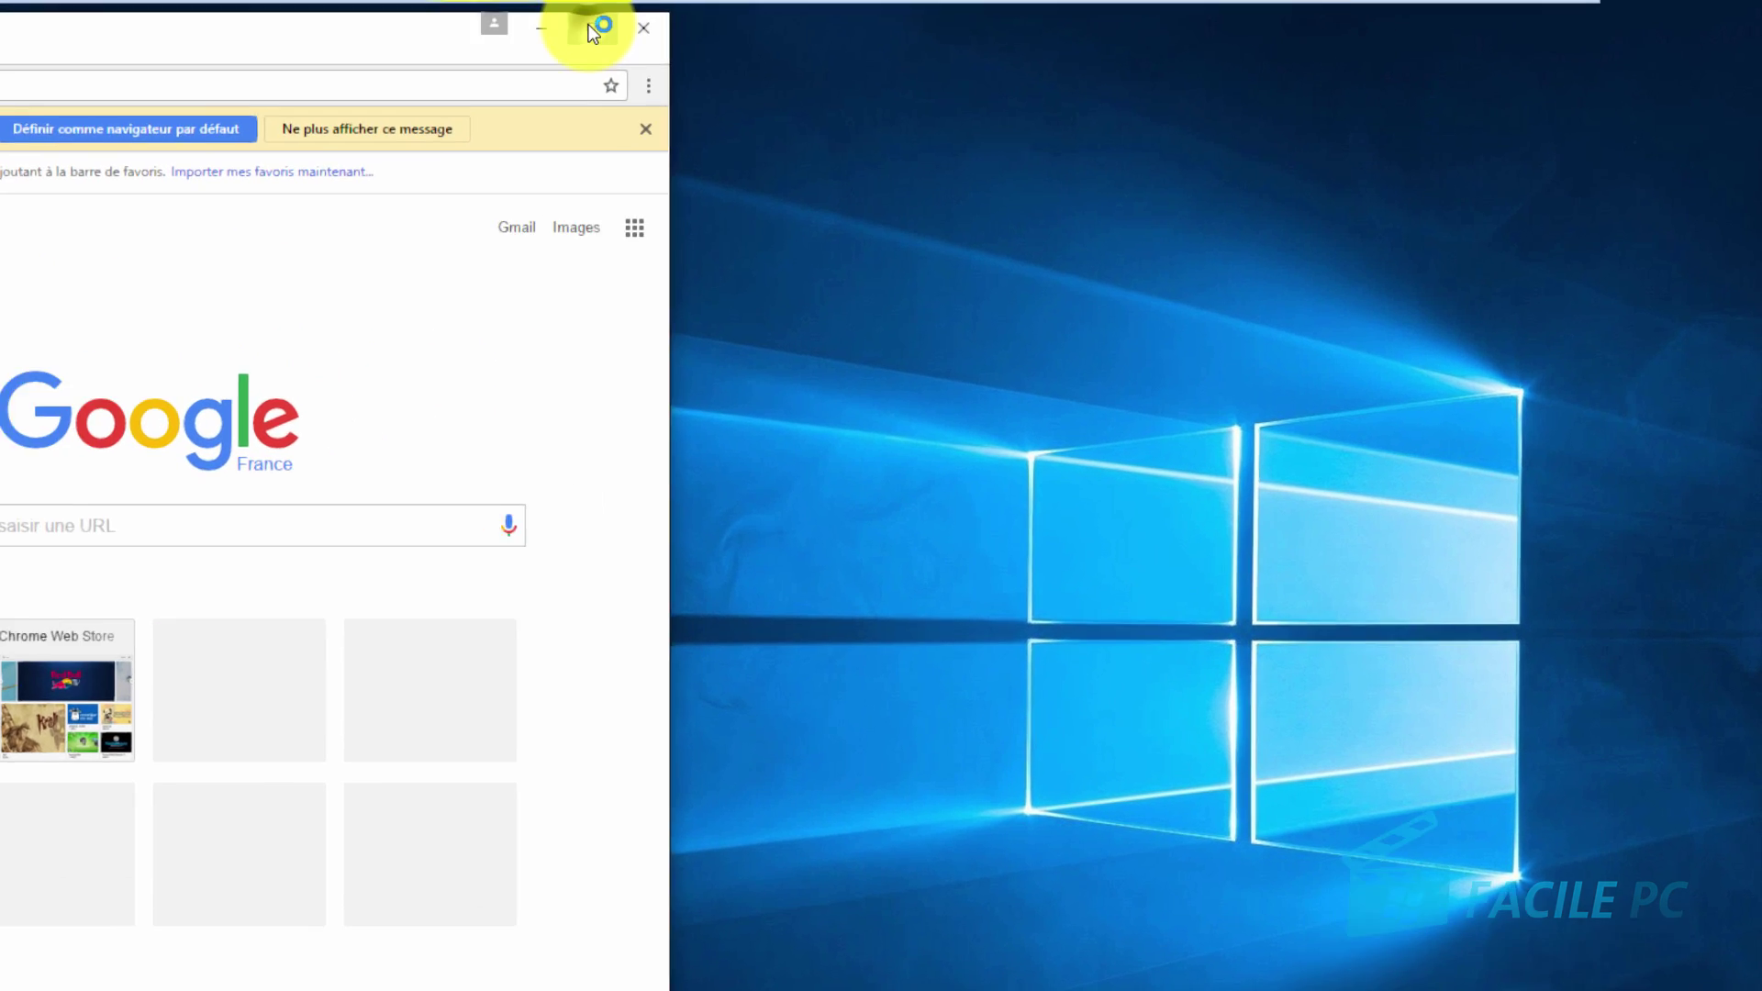
click(804, 26)
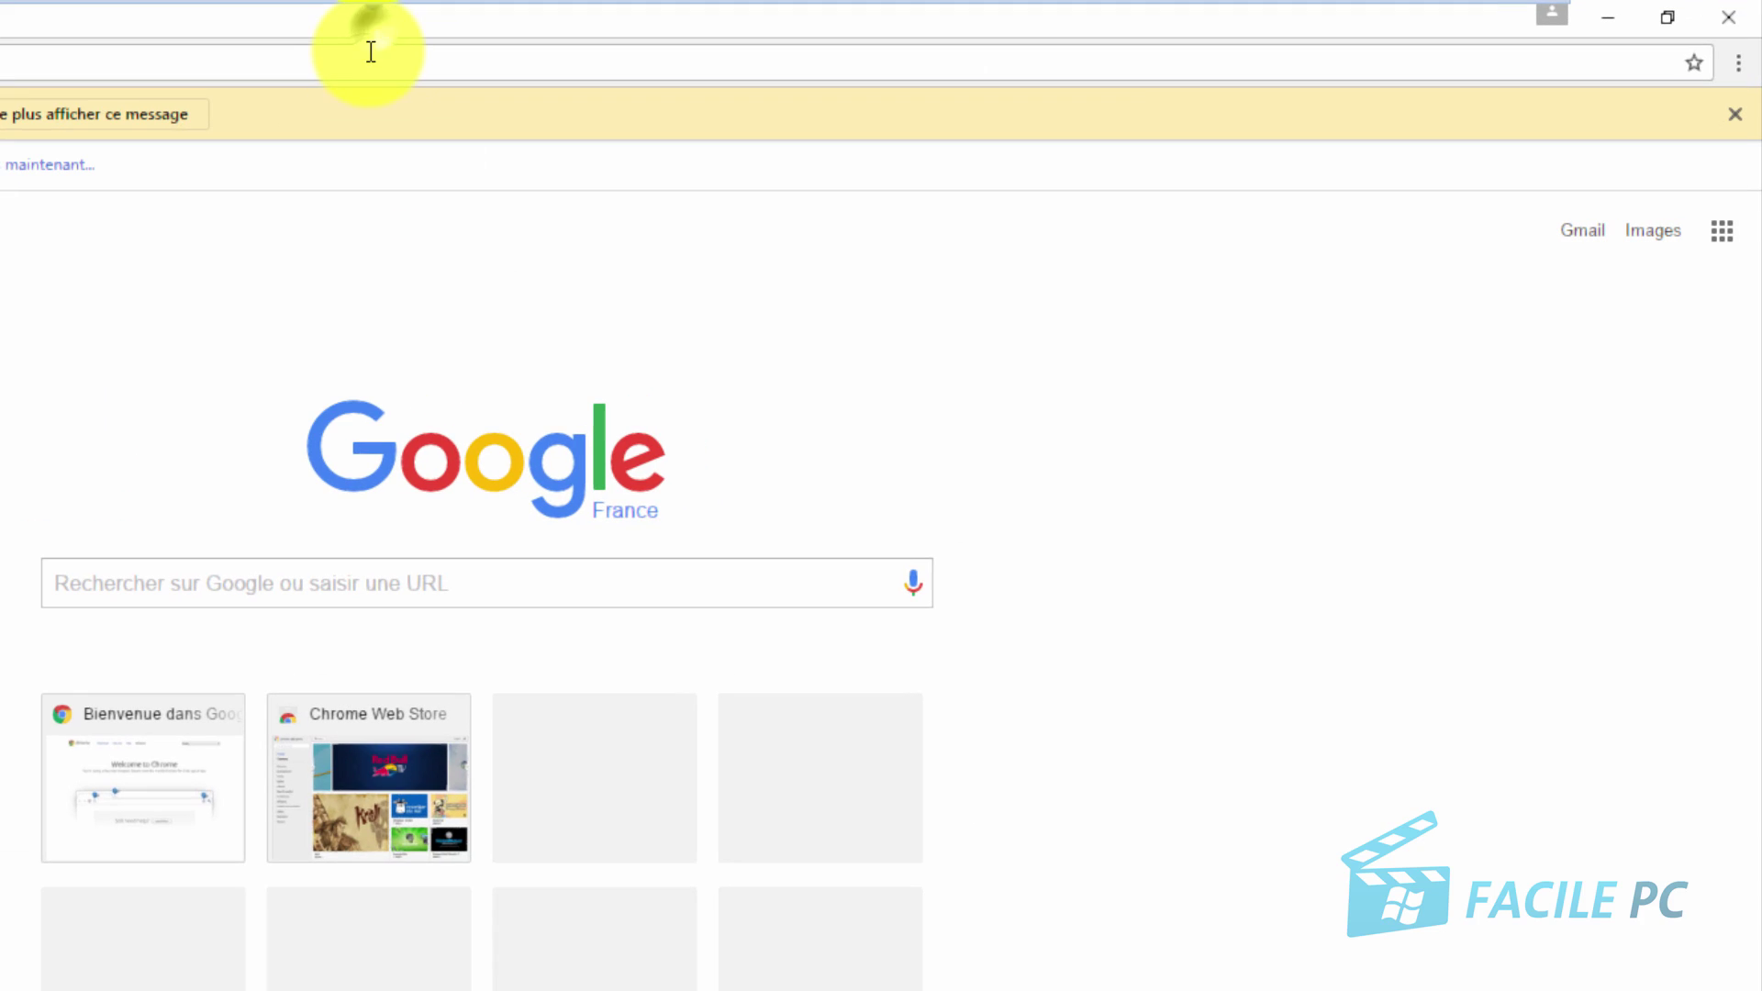
click(1741, 63)
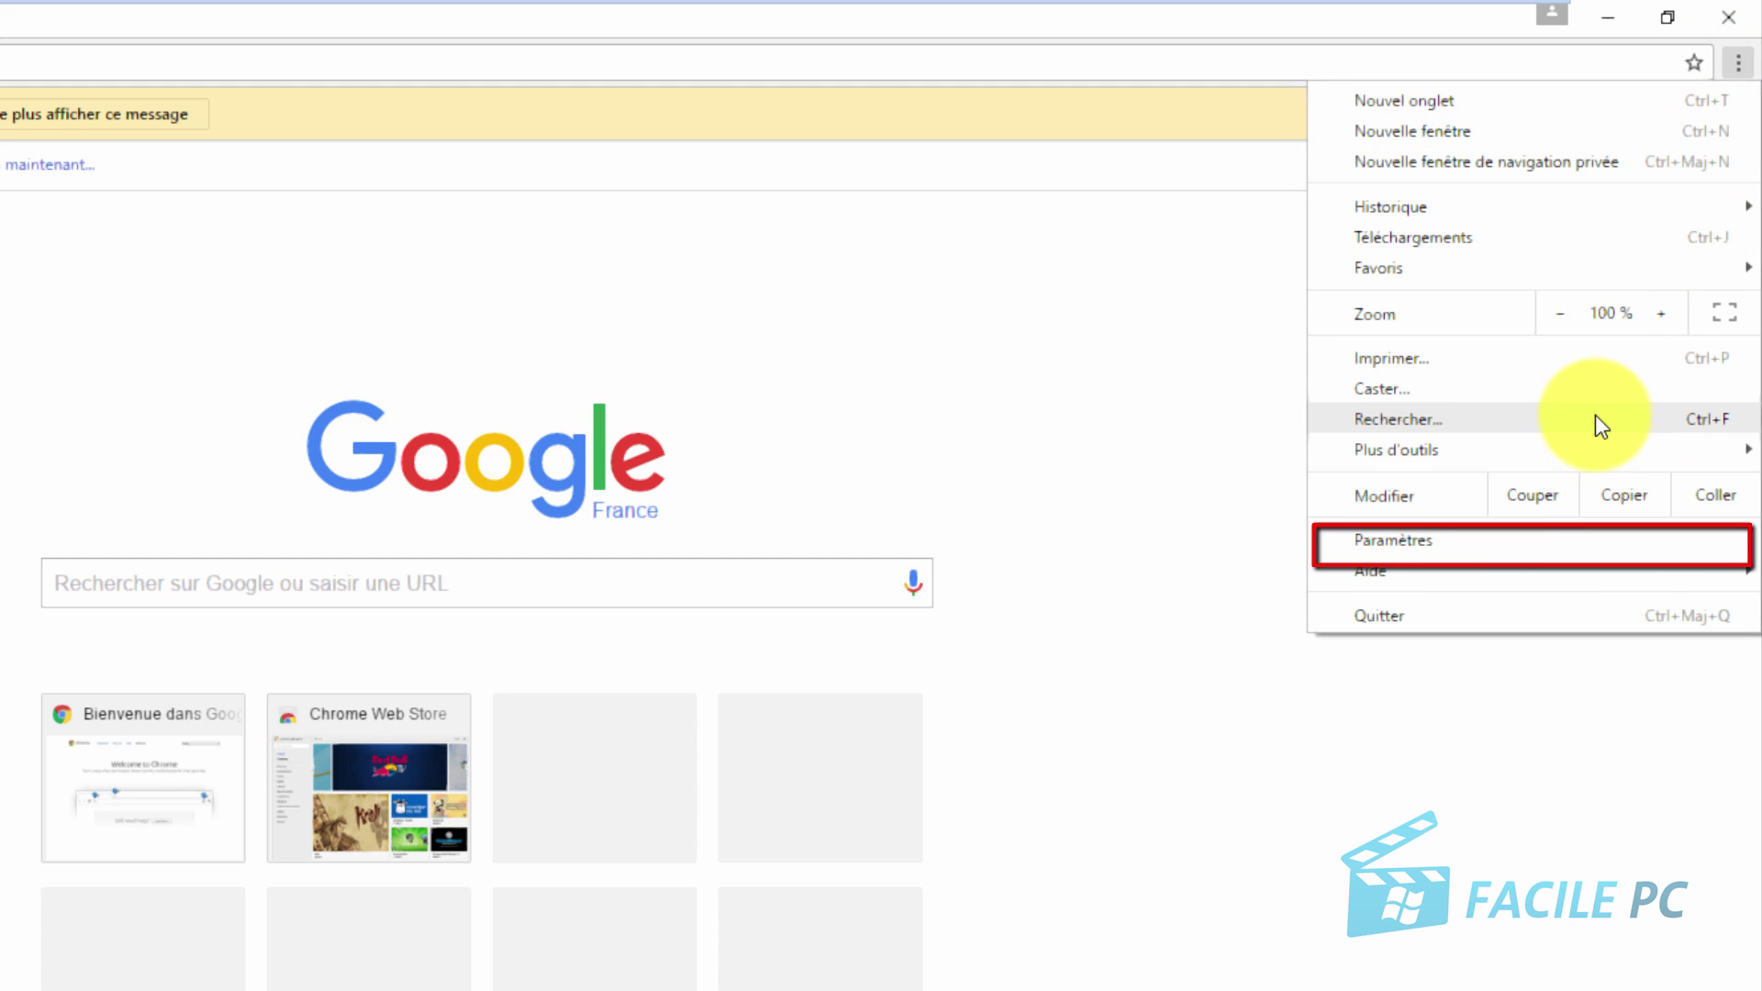
click(1506, 550)
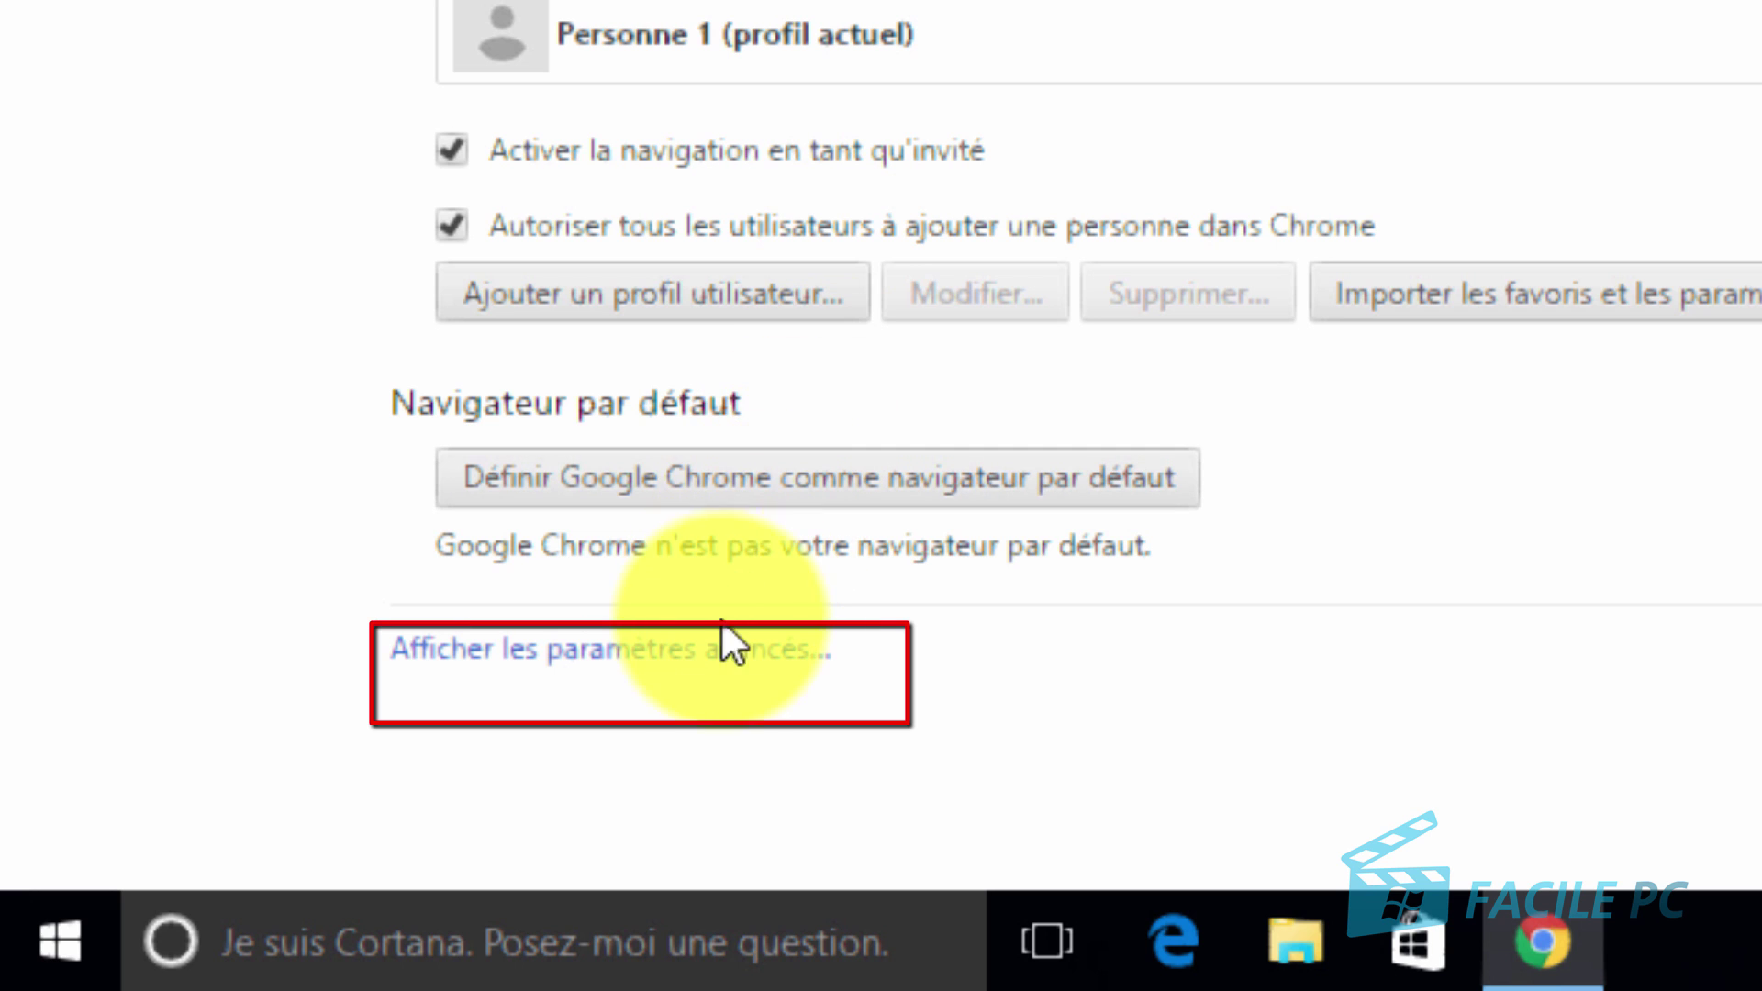
Show Chrome's advanced settings and reset the browser settings to their defaults
click(713, 661)
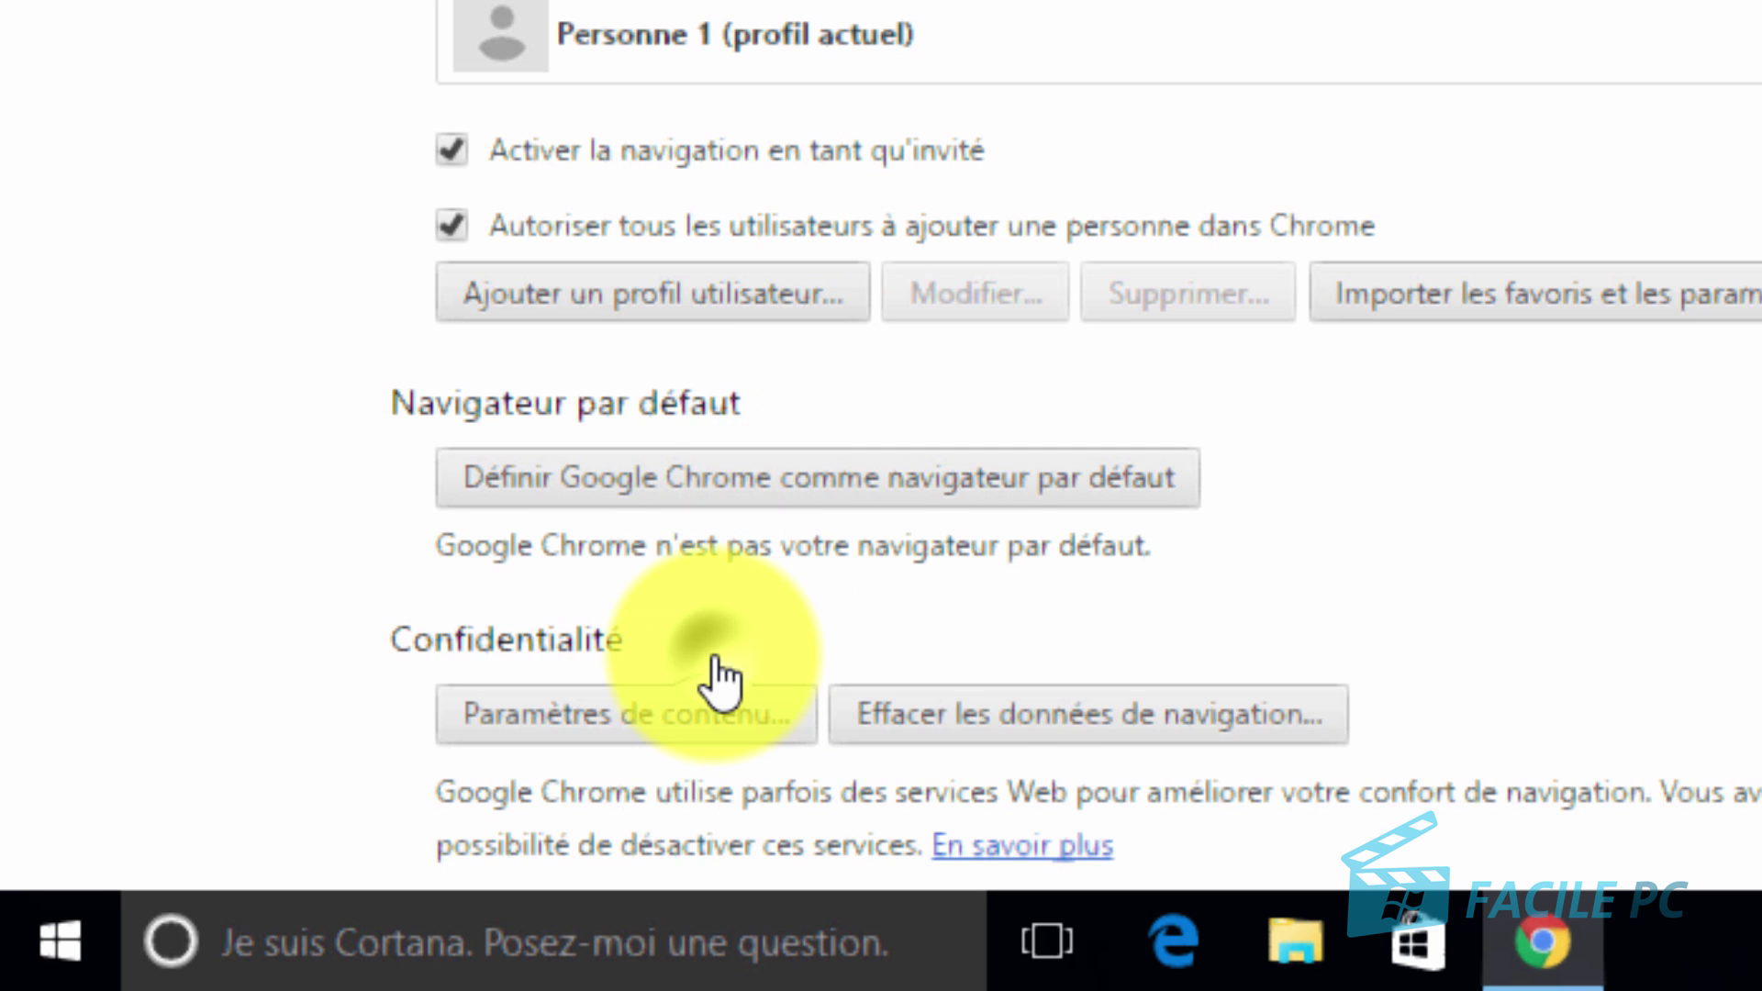
scroll(275, 849, down, 3)
scroll(266, 856, down, 8)
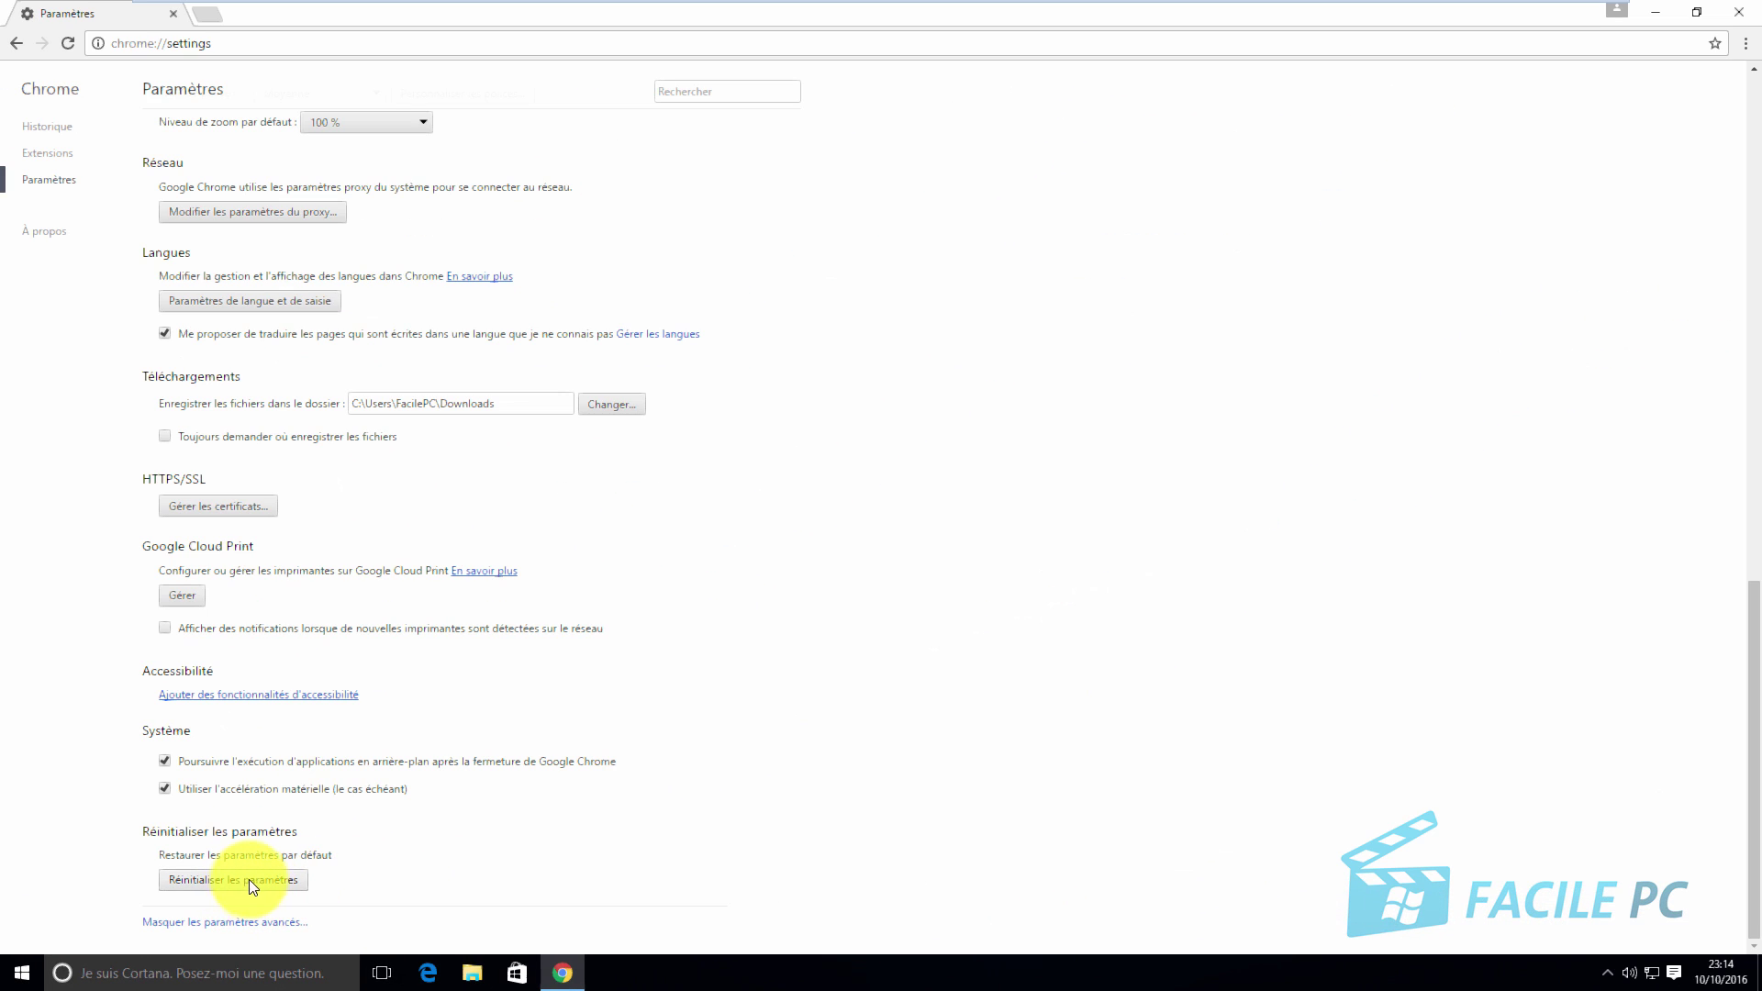
click(255, 879)
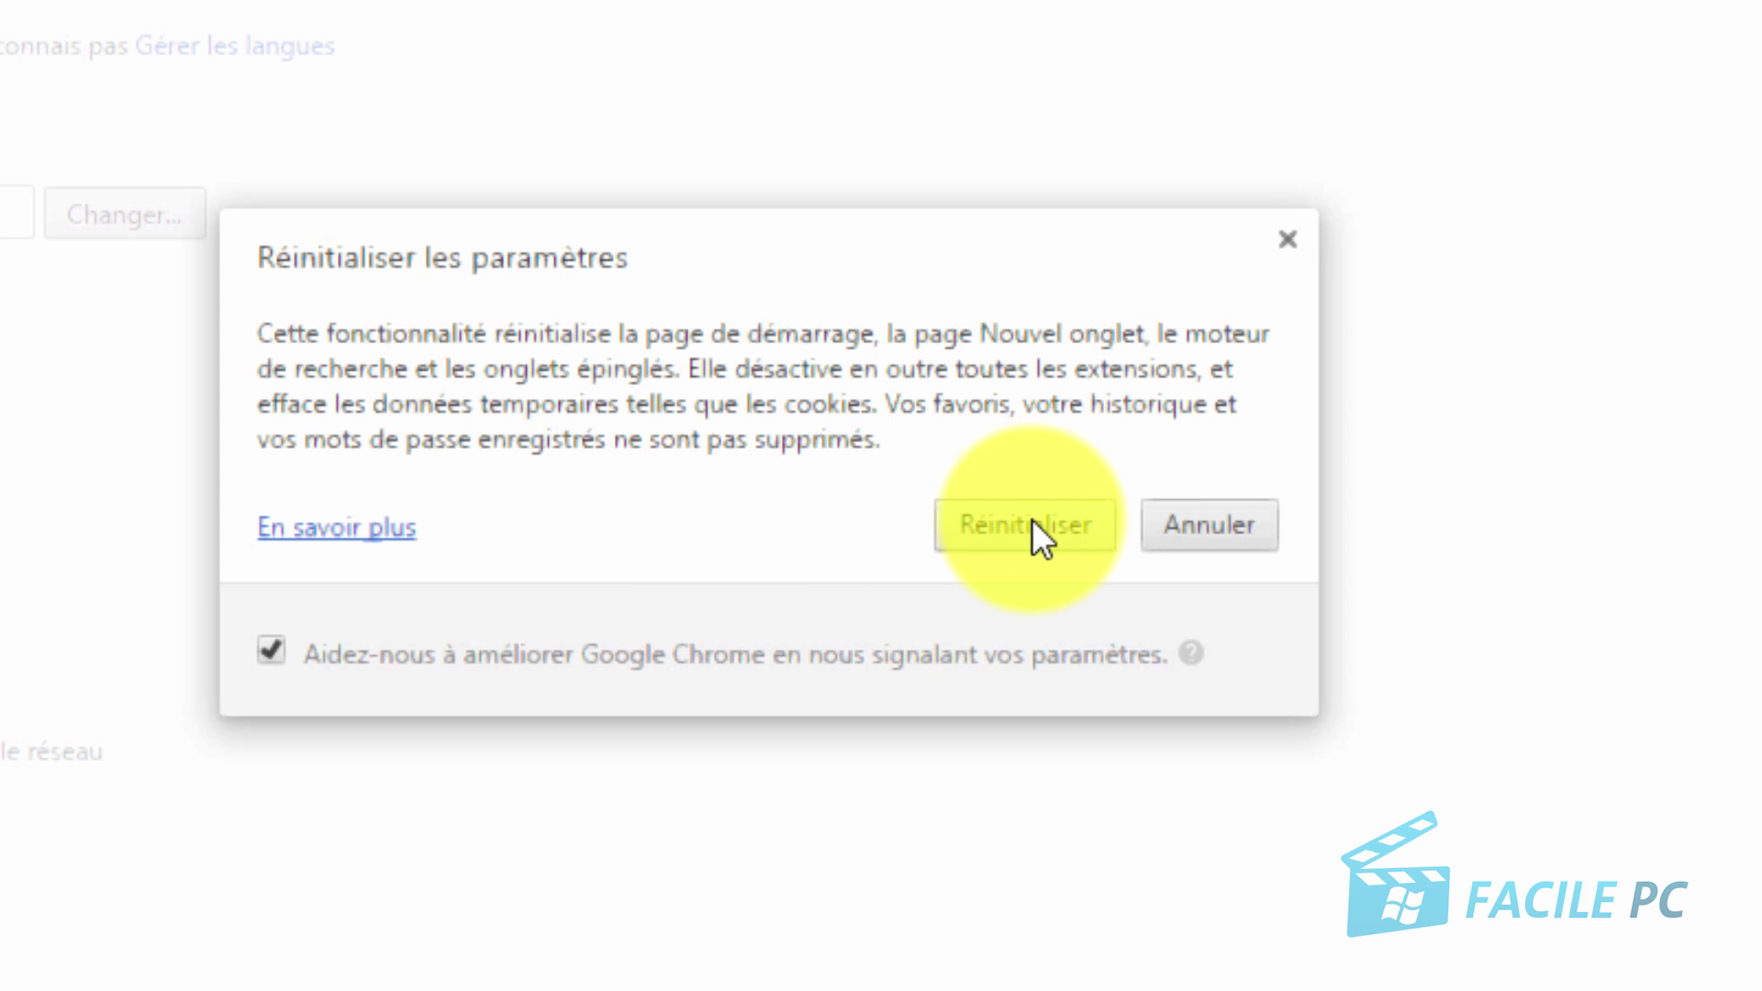
click(1028, 525)
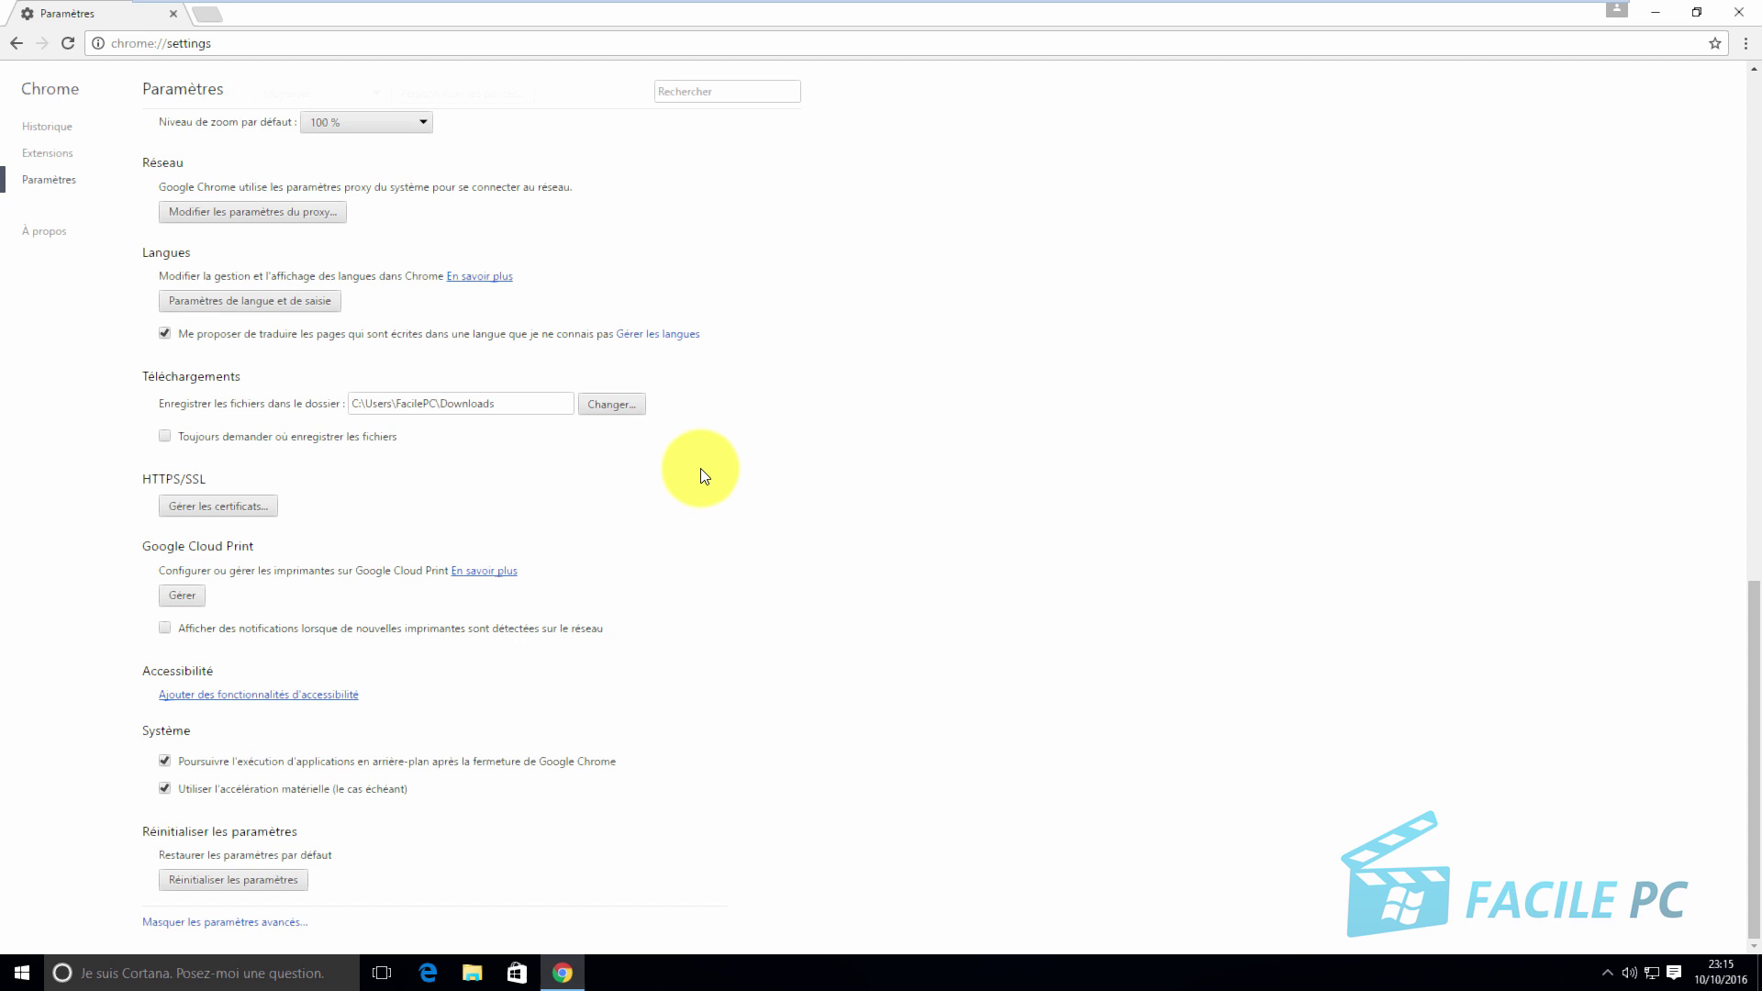
Clear Chrome's browsing data for the "tous" period, including passwords, autofill data, hosted app data and media licences, and close the browser
key(ctrl+shift+Delete)
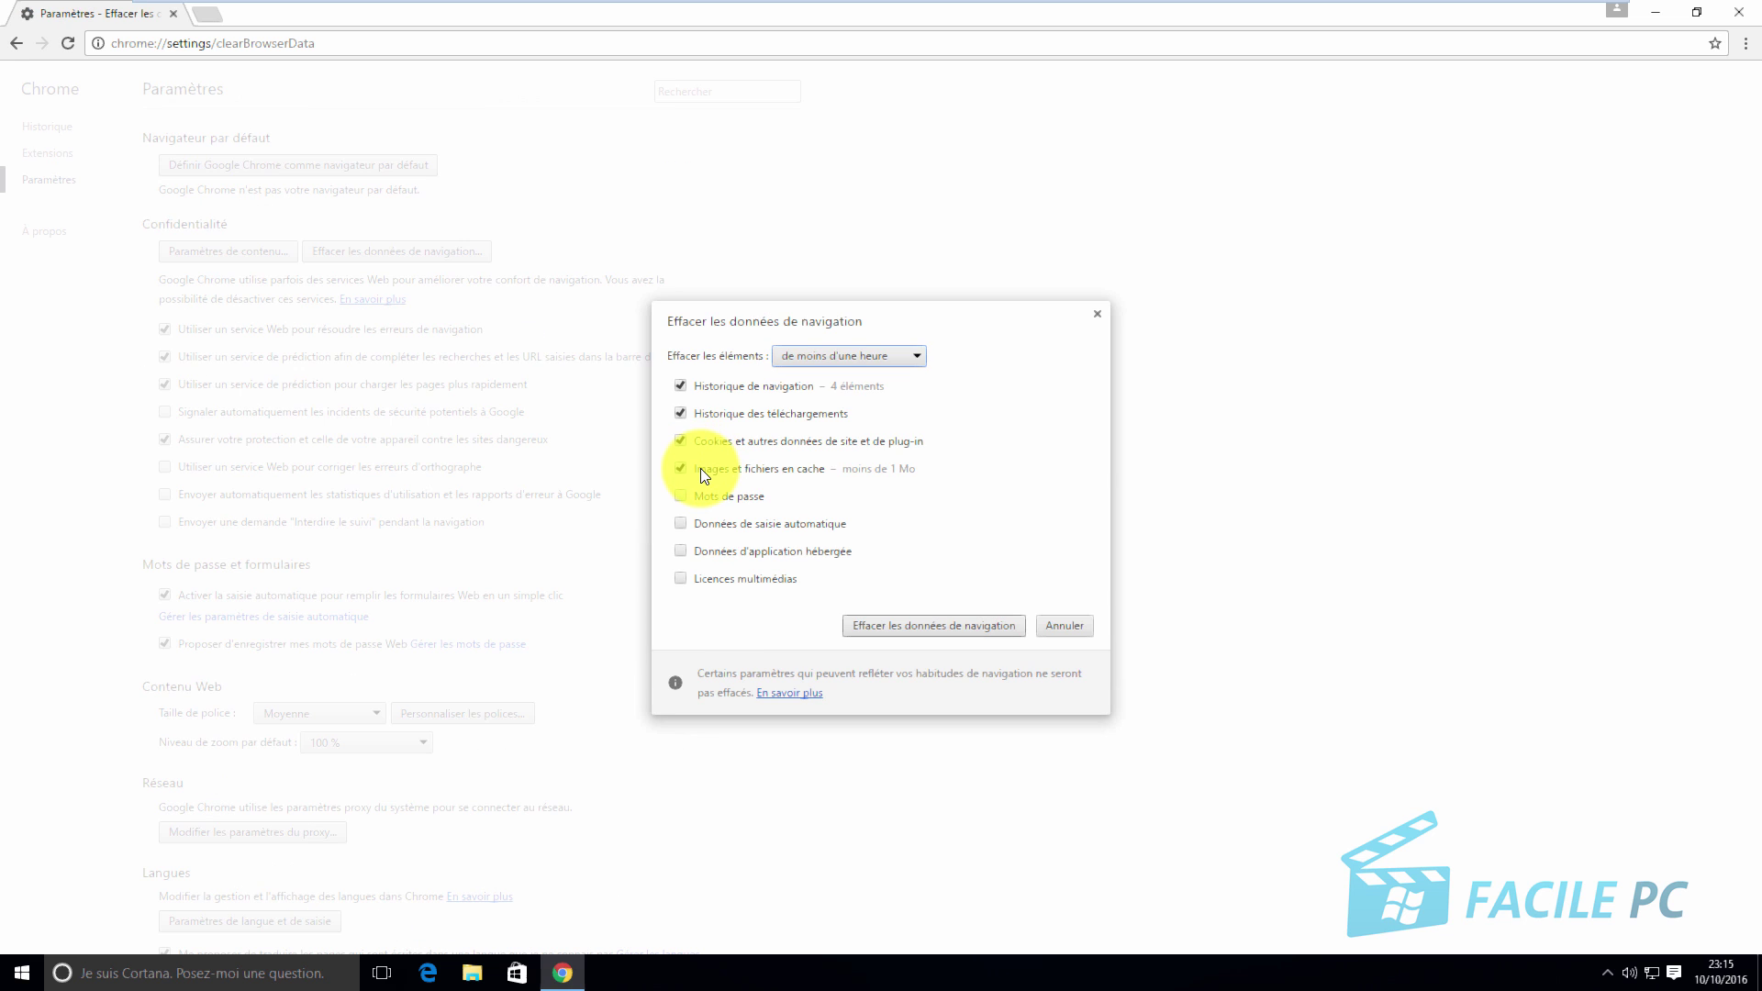
click(832, 356)
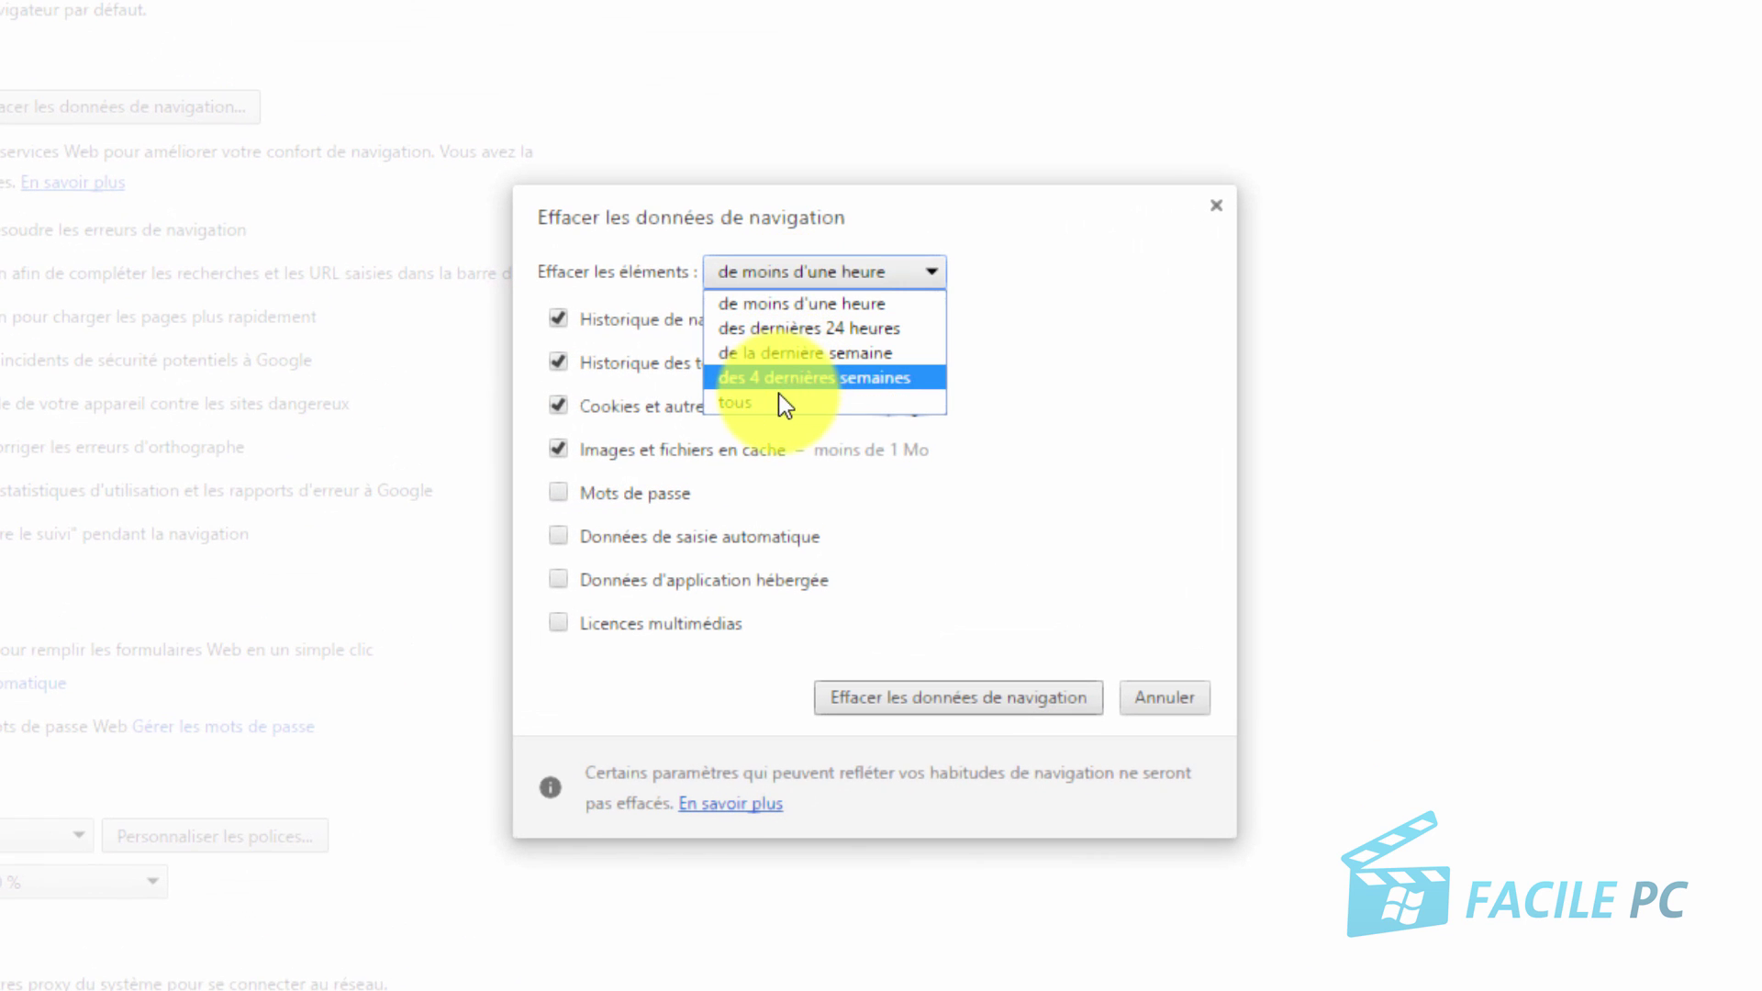
click(771, 403)
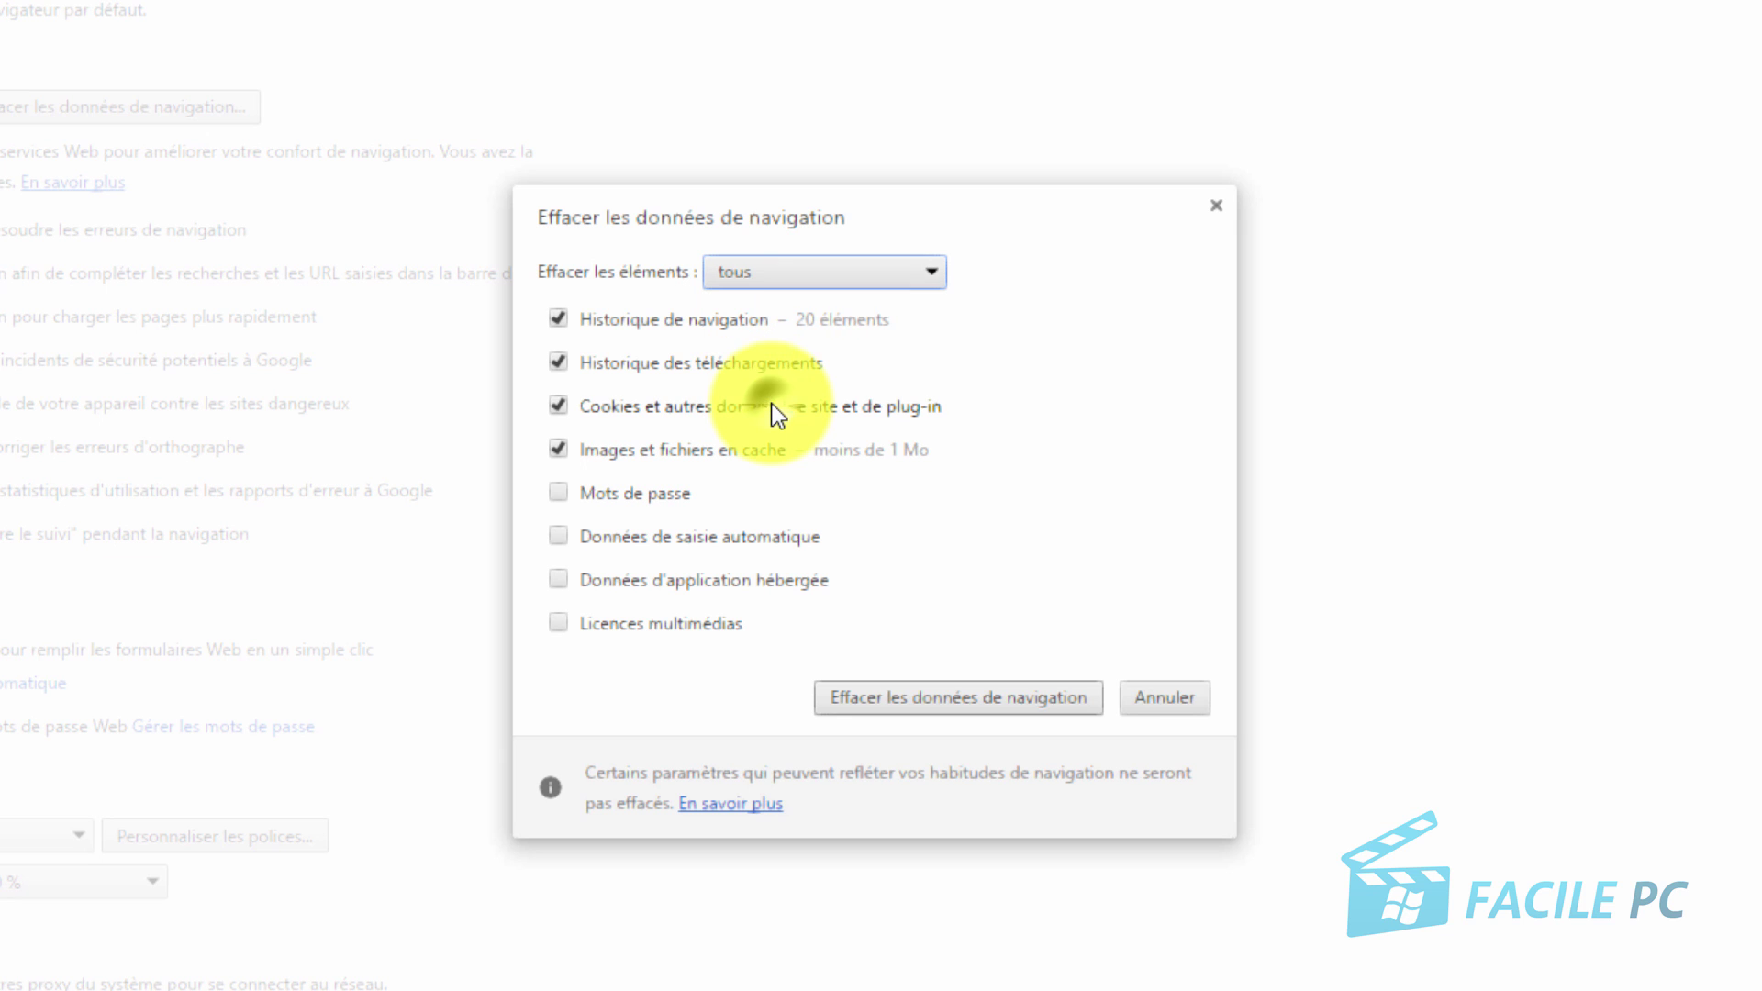
click(559, 495)
click(563, 538)
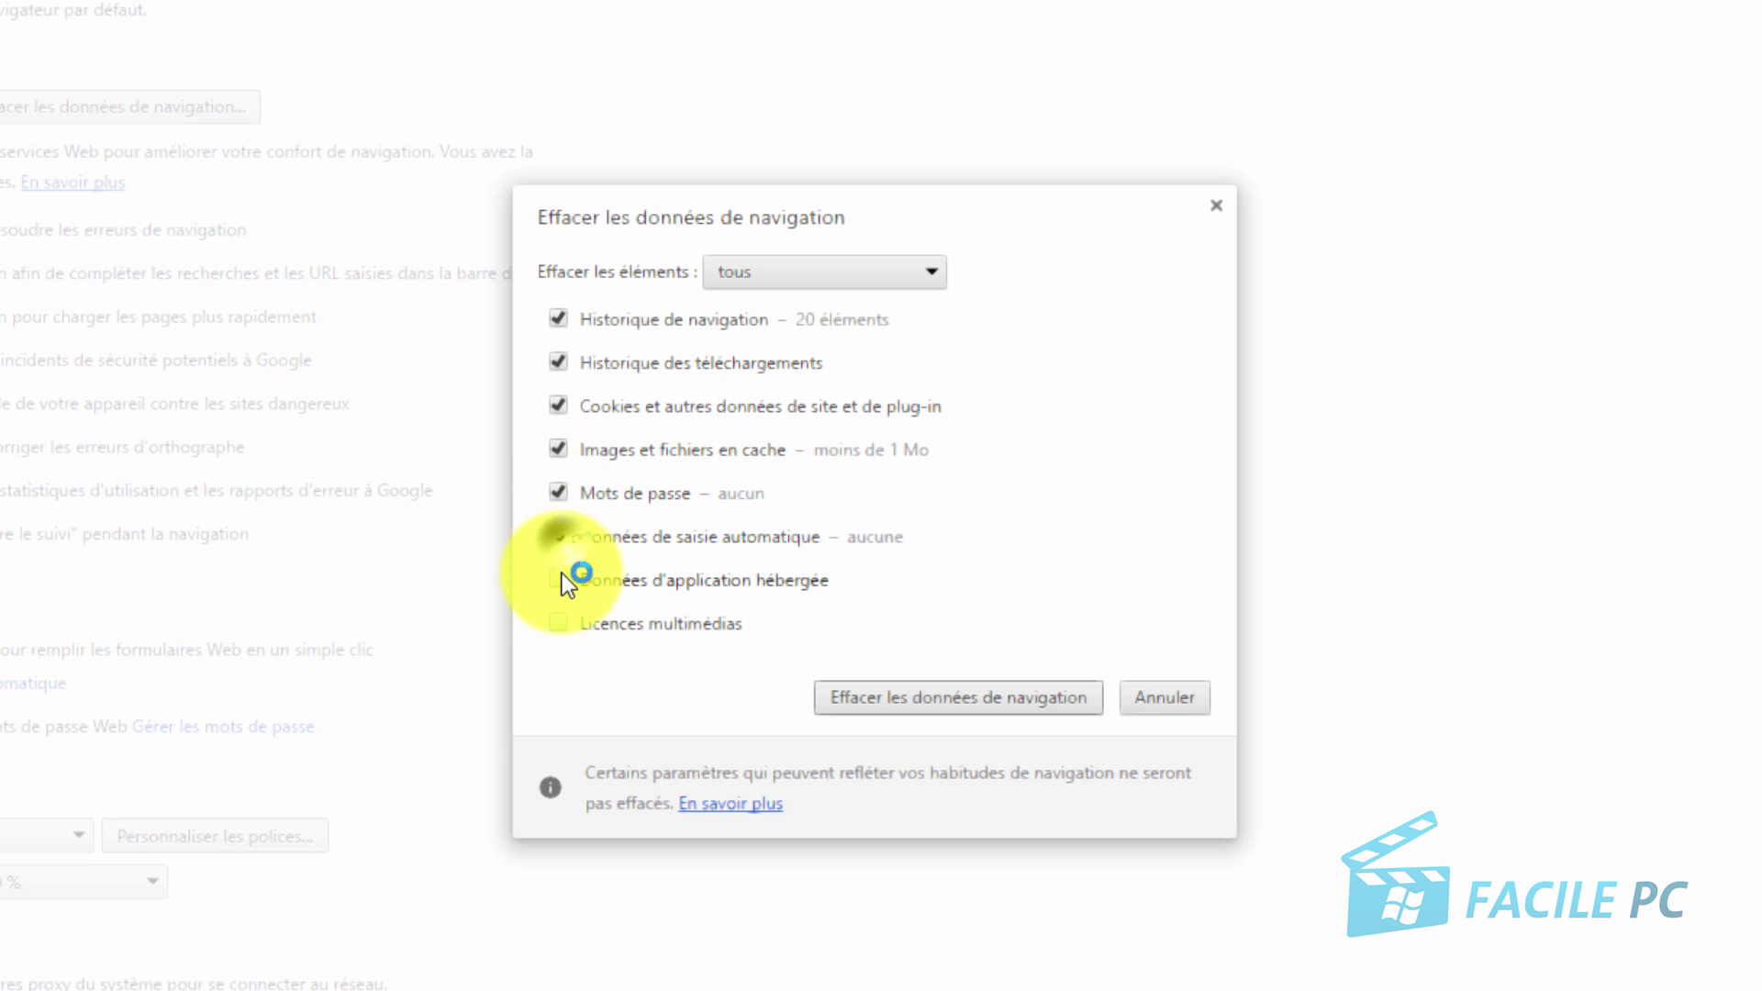
click(562, 578)
click(563, 616)
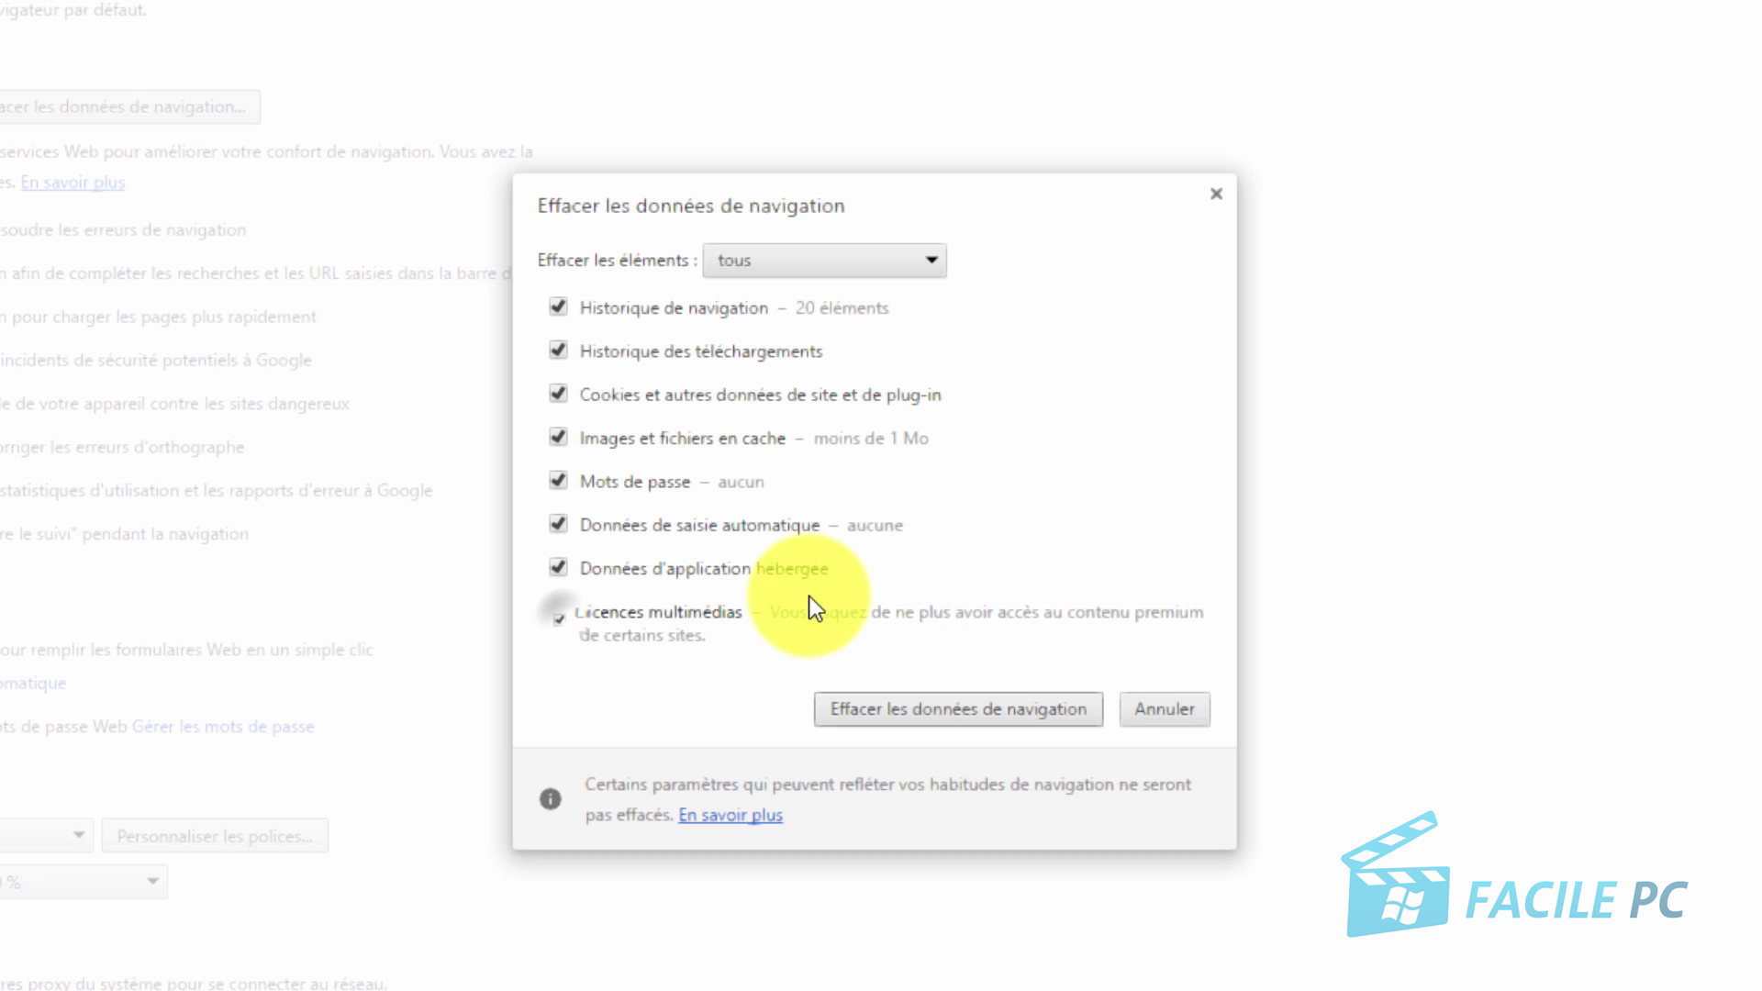
click(1048, 708)
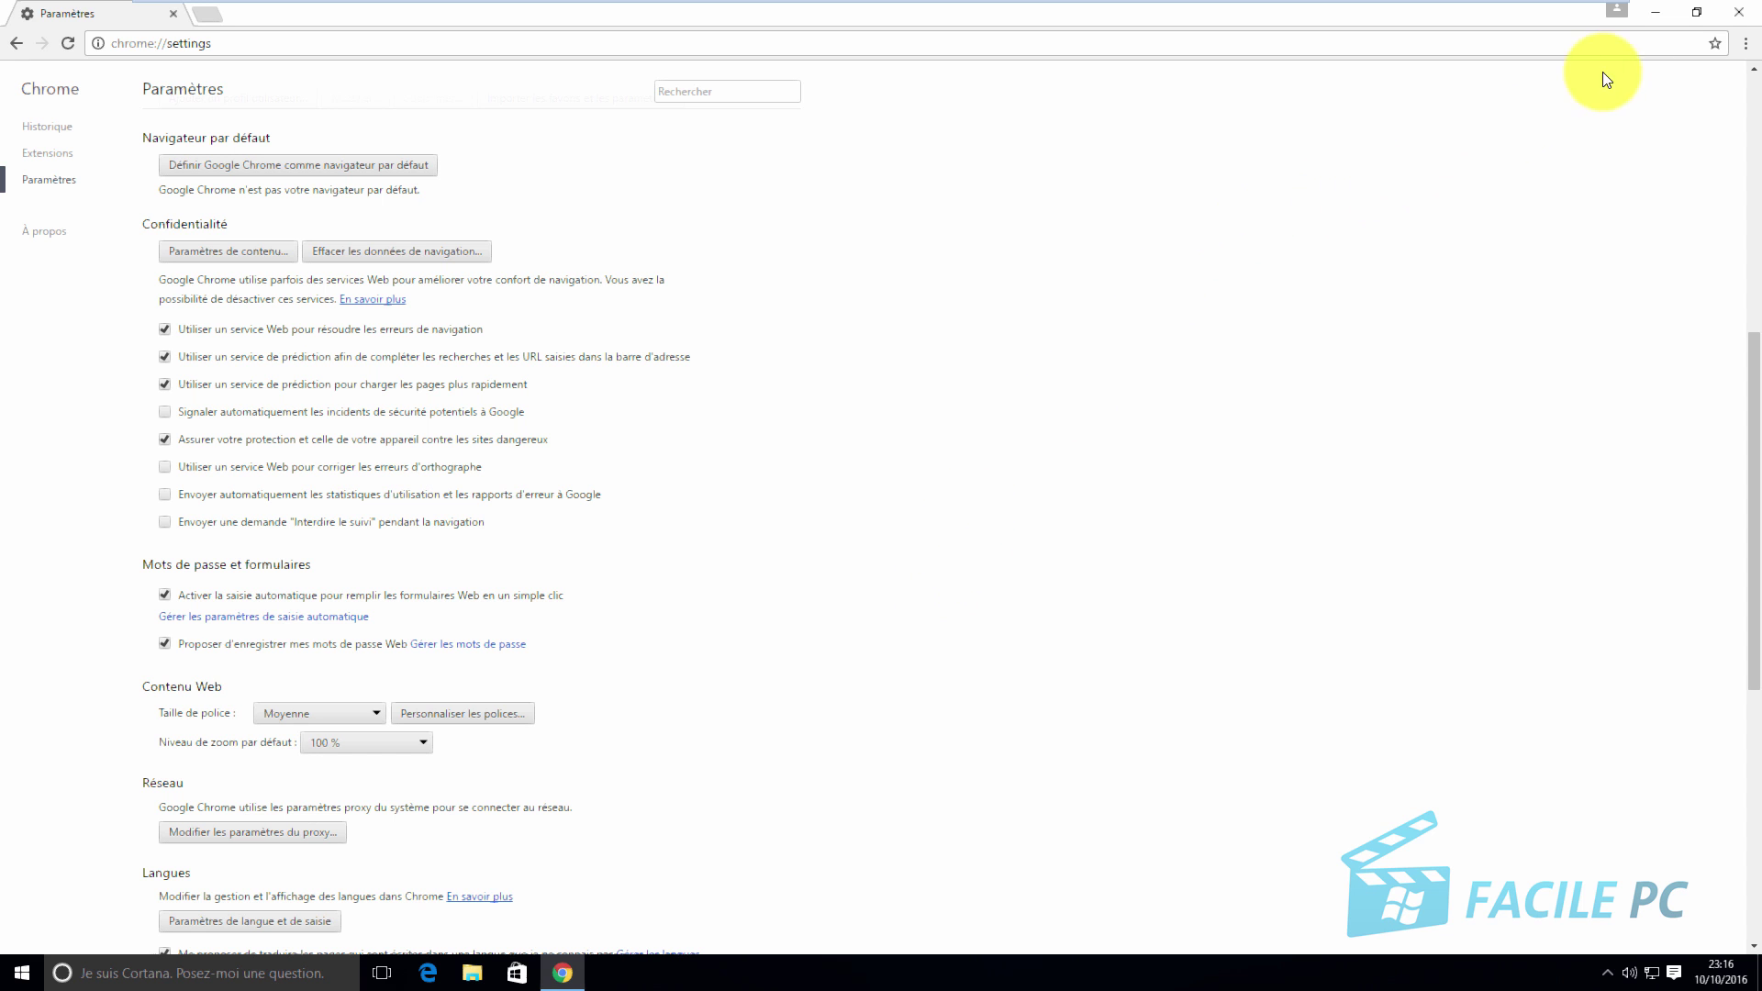
click(1745, 16)
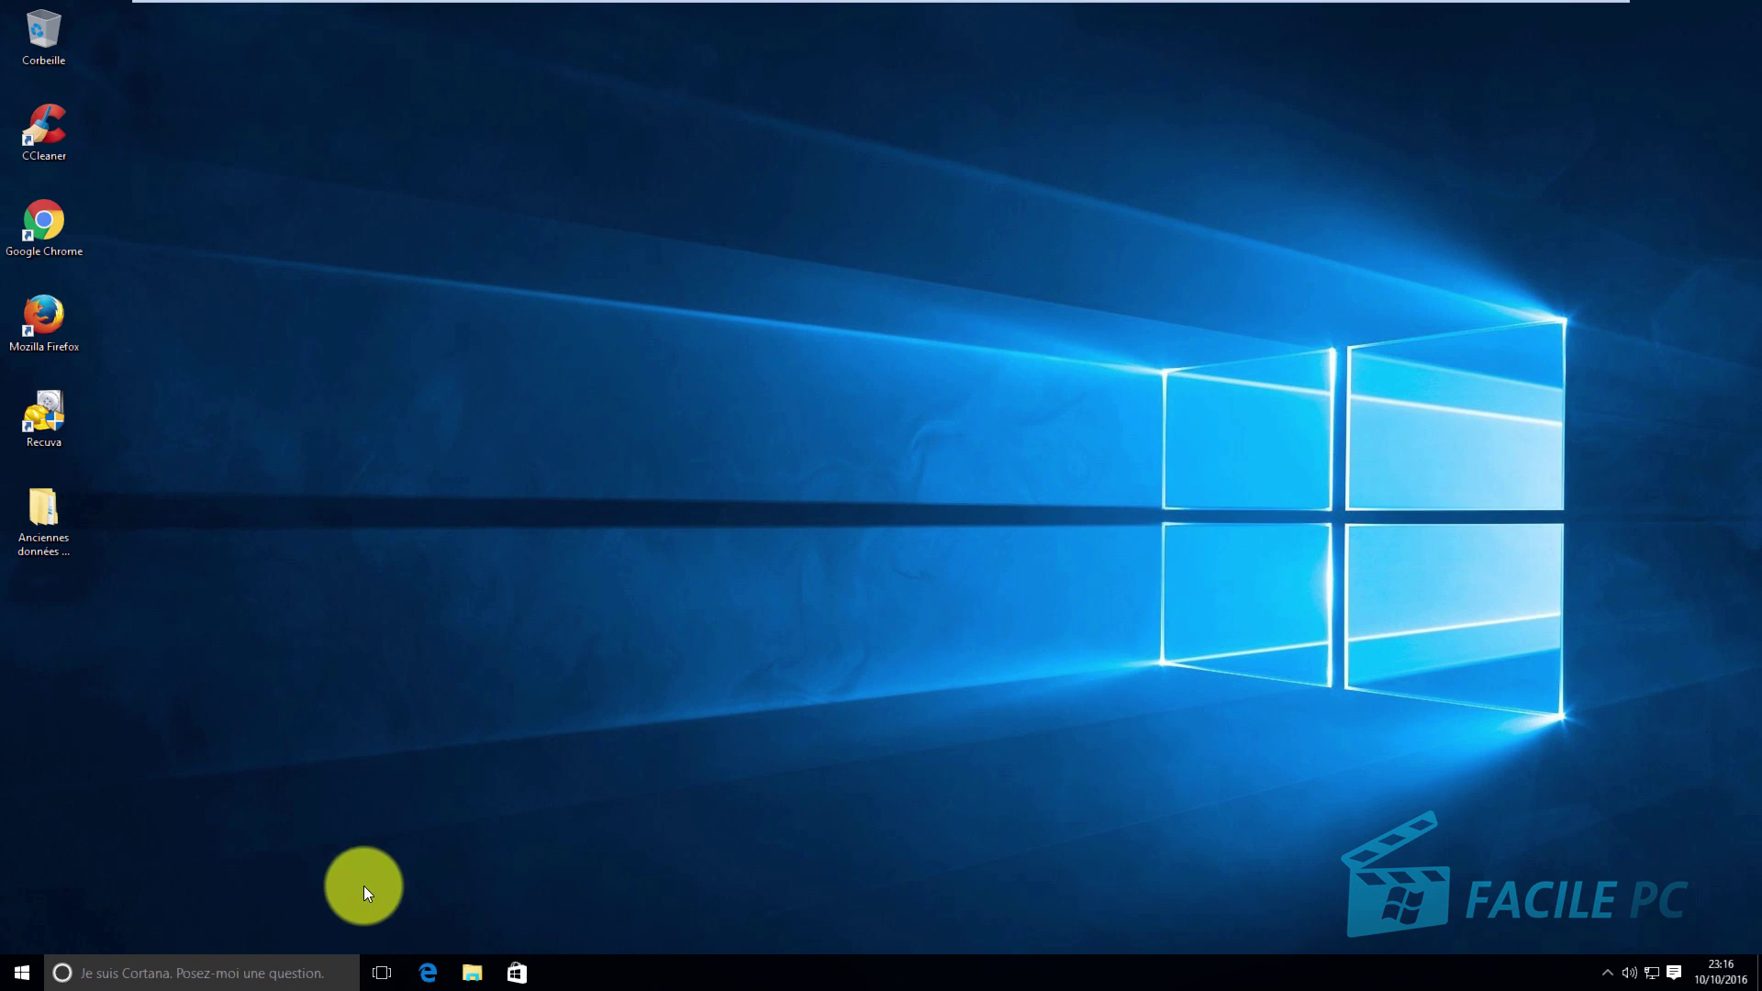
Find and launch Internet Explorer through Windows search, postpone its initial setup choices, and maximize the window
click(193, 971)
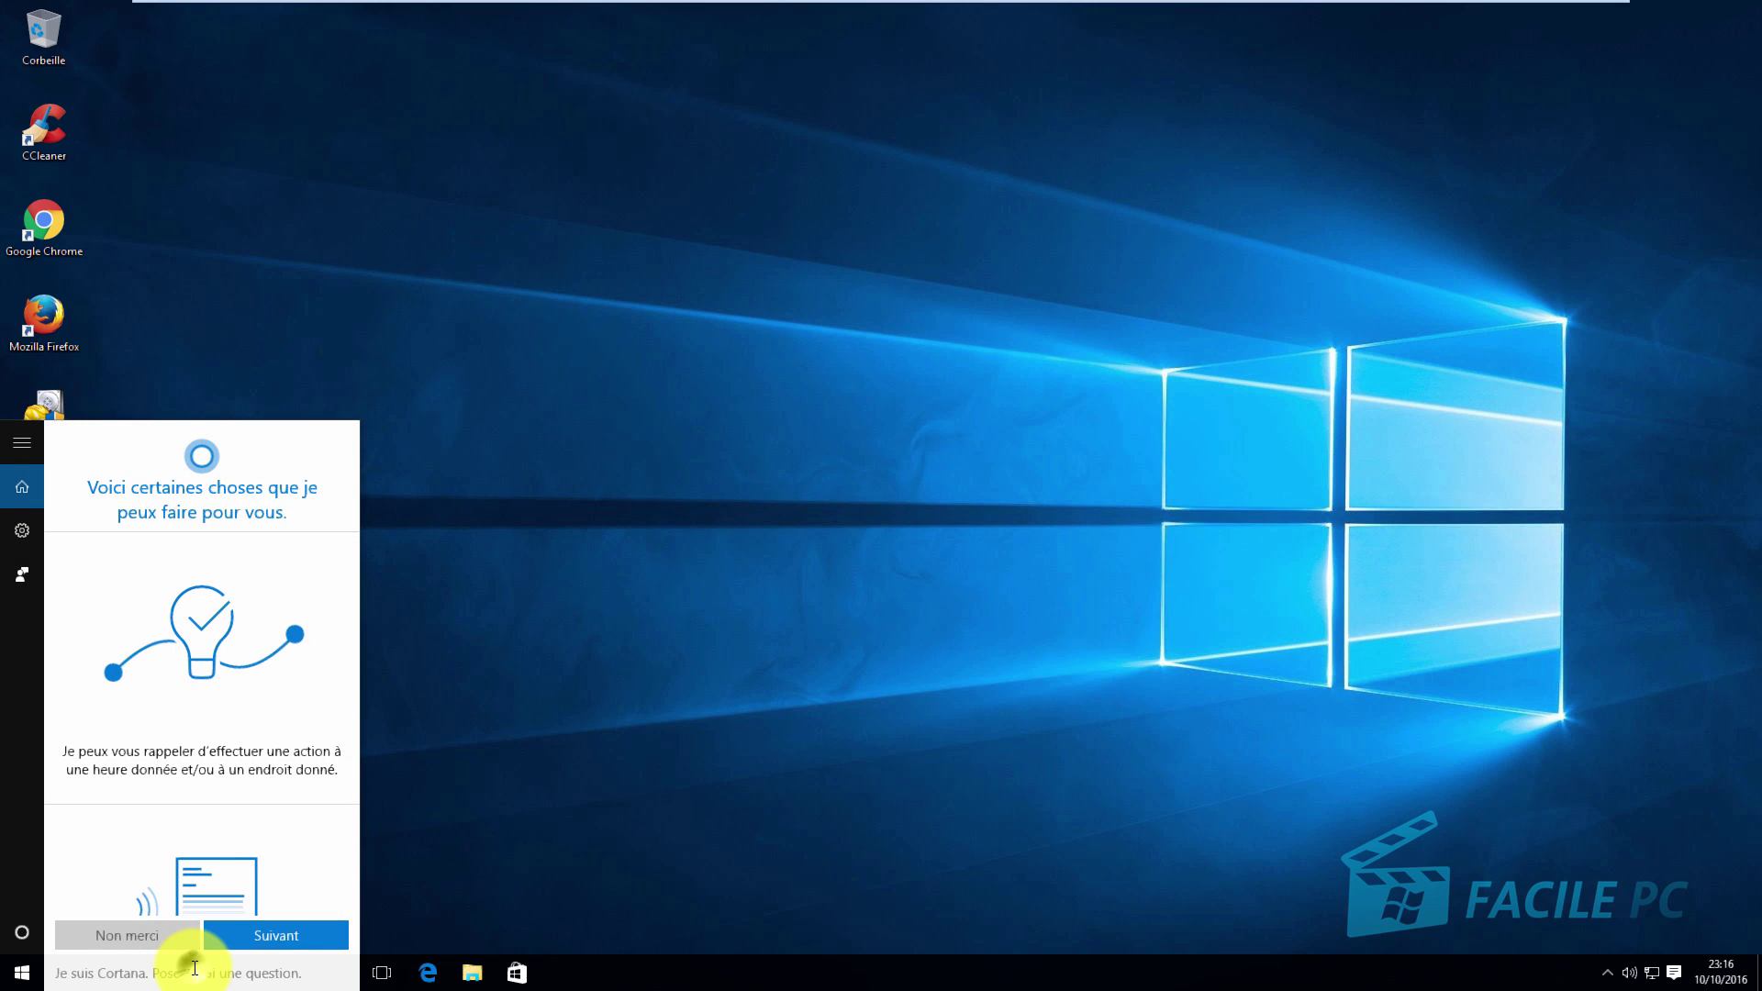
text(inter)
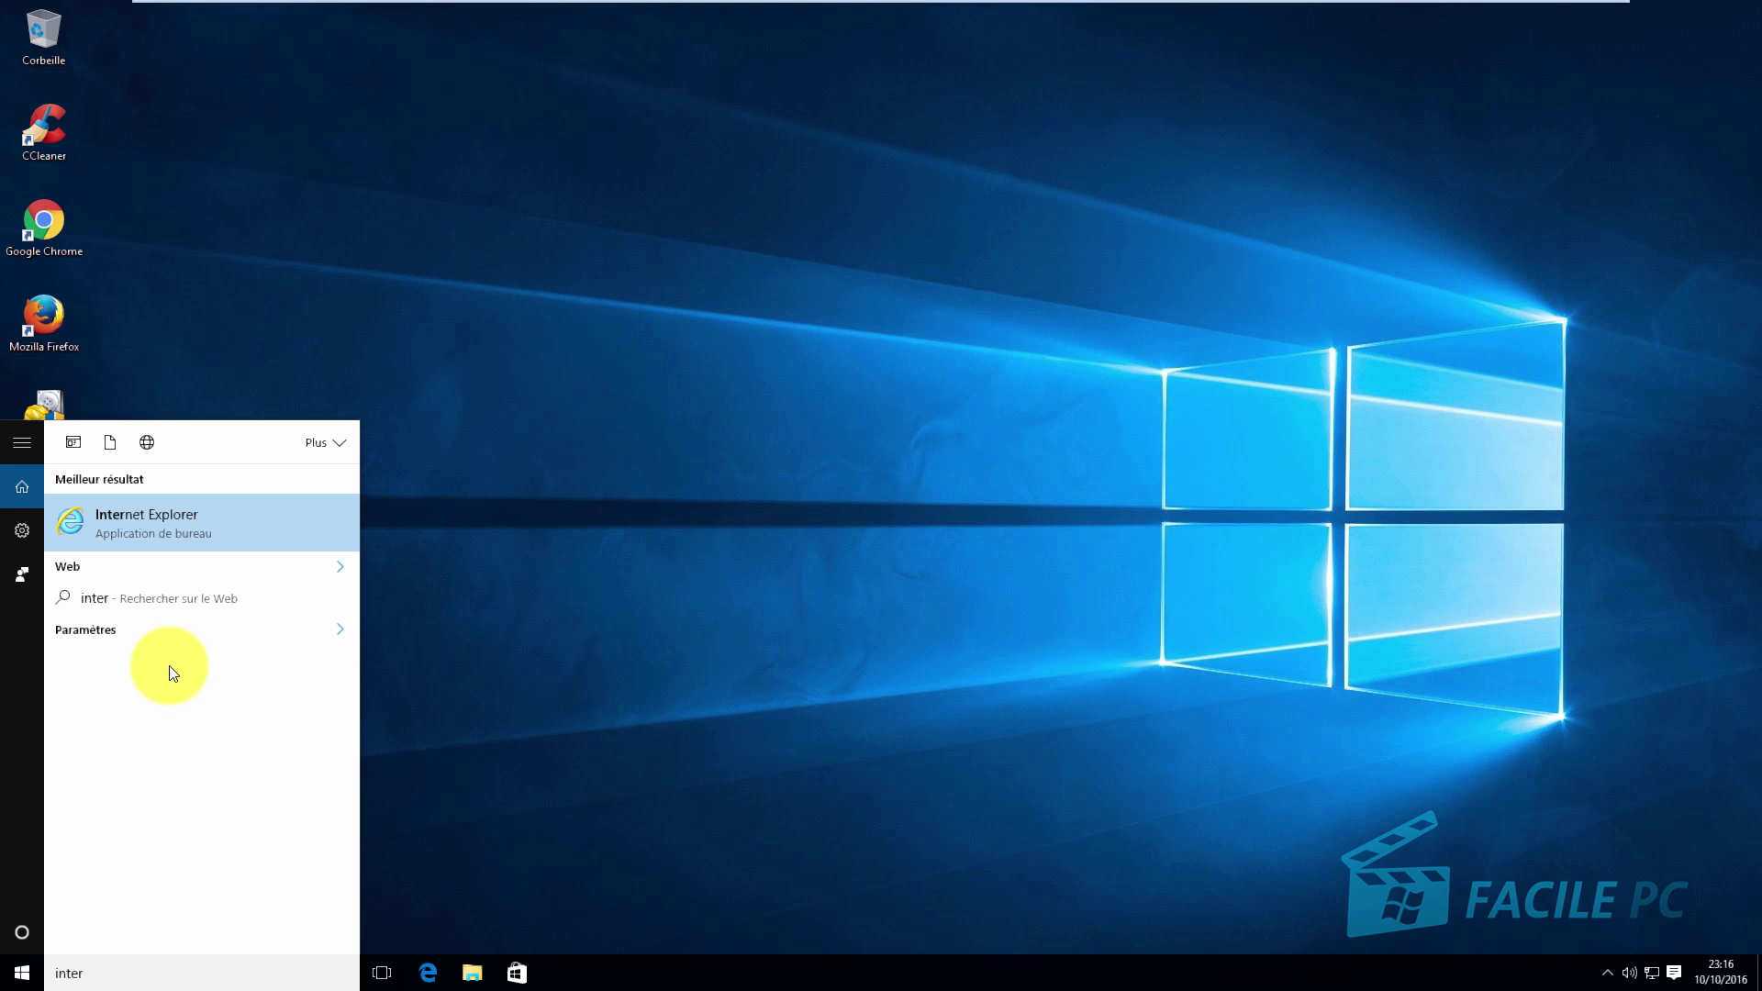
click(195, 525)
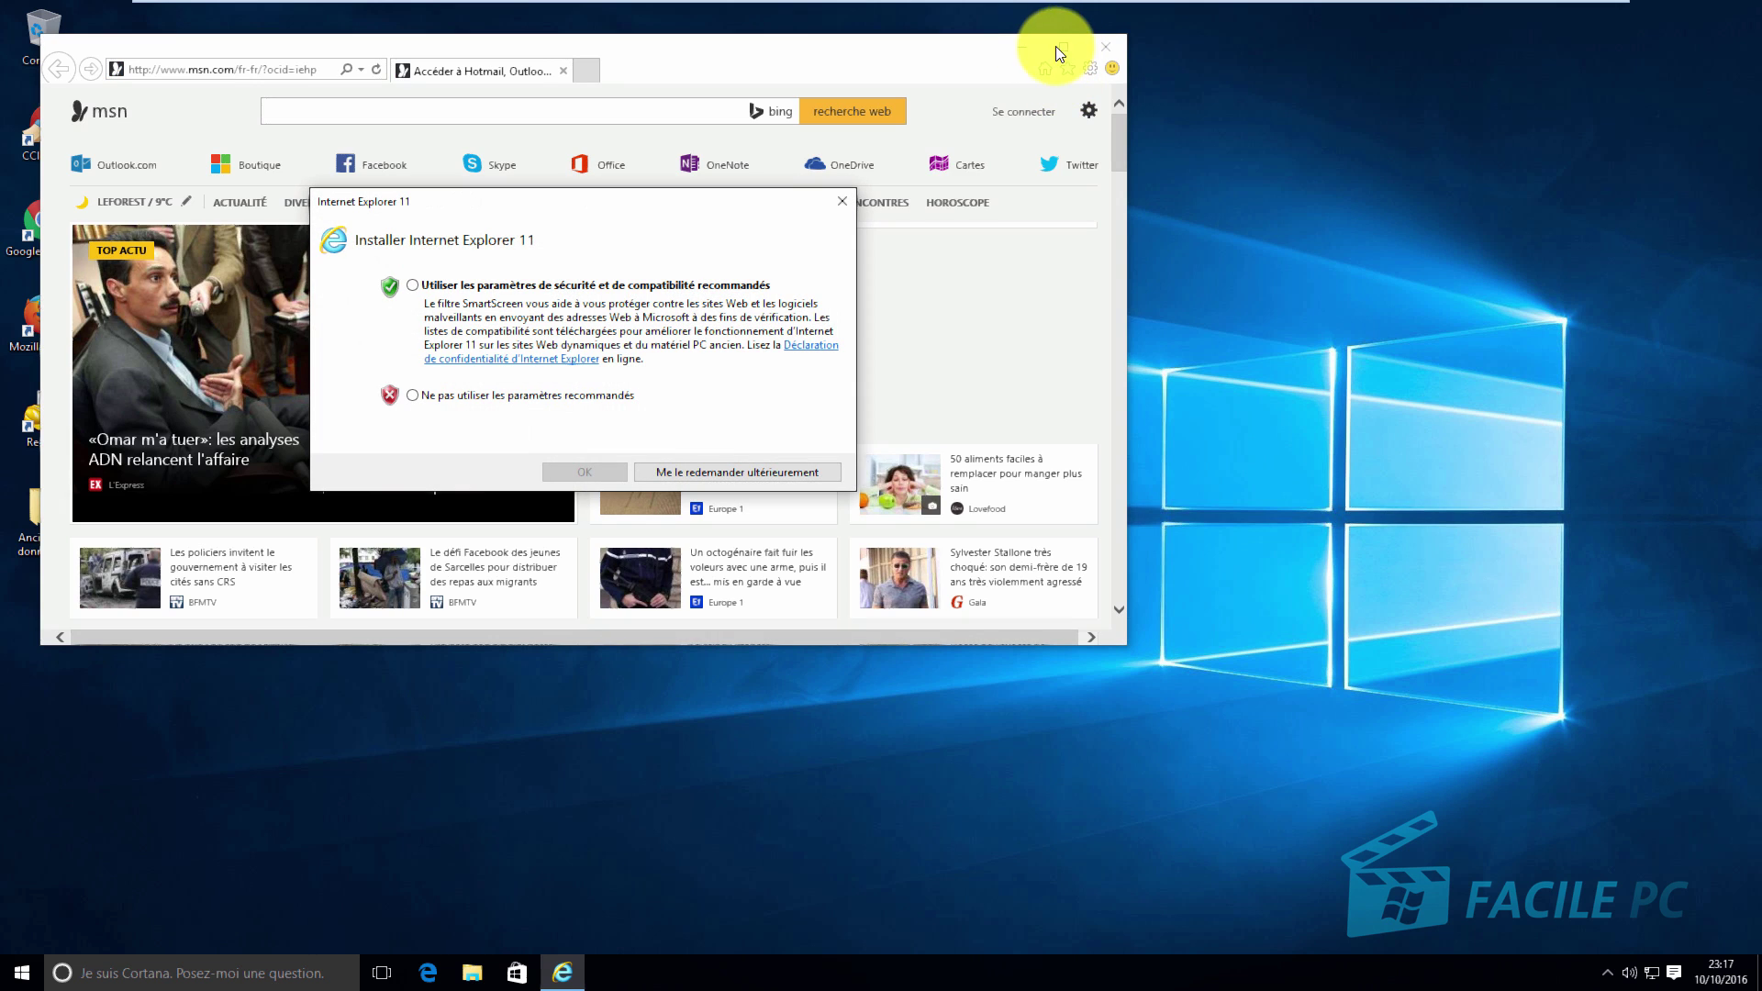
click(740, 472)
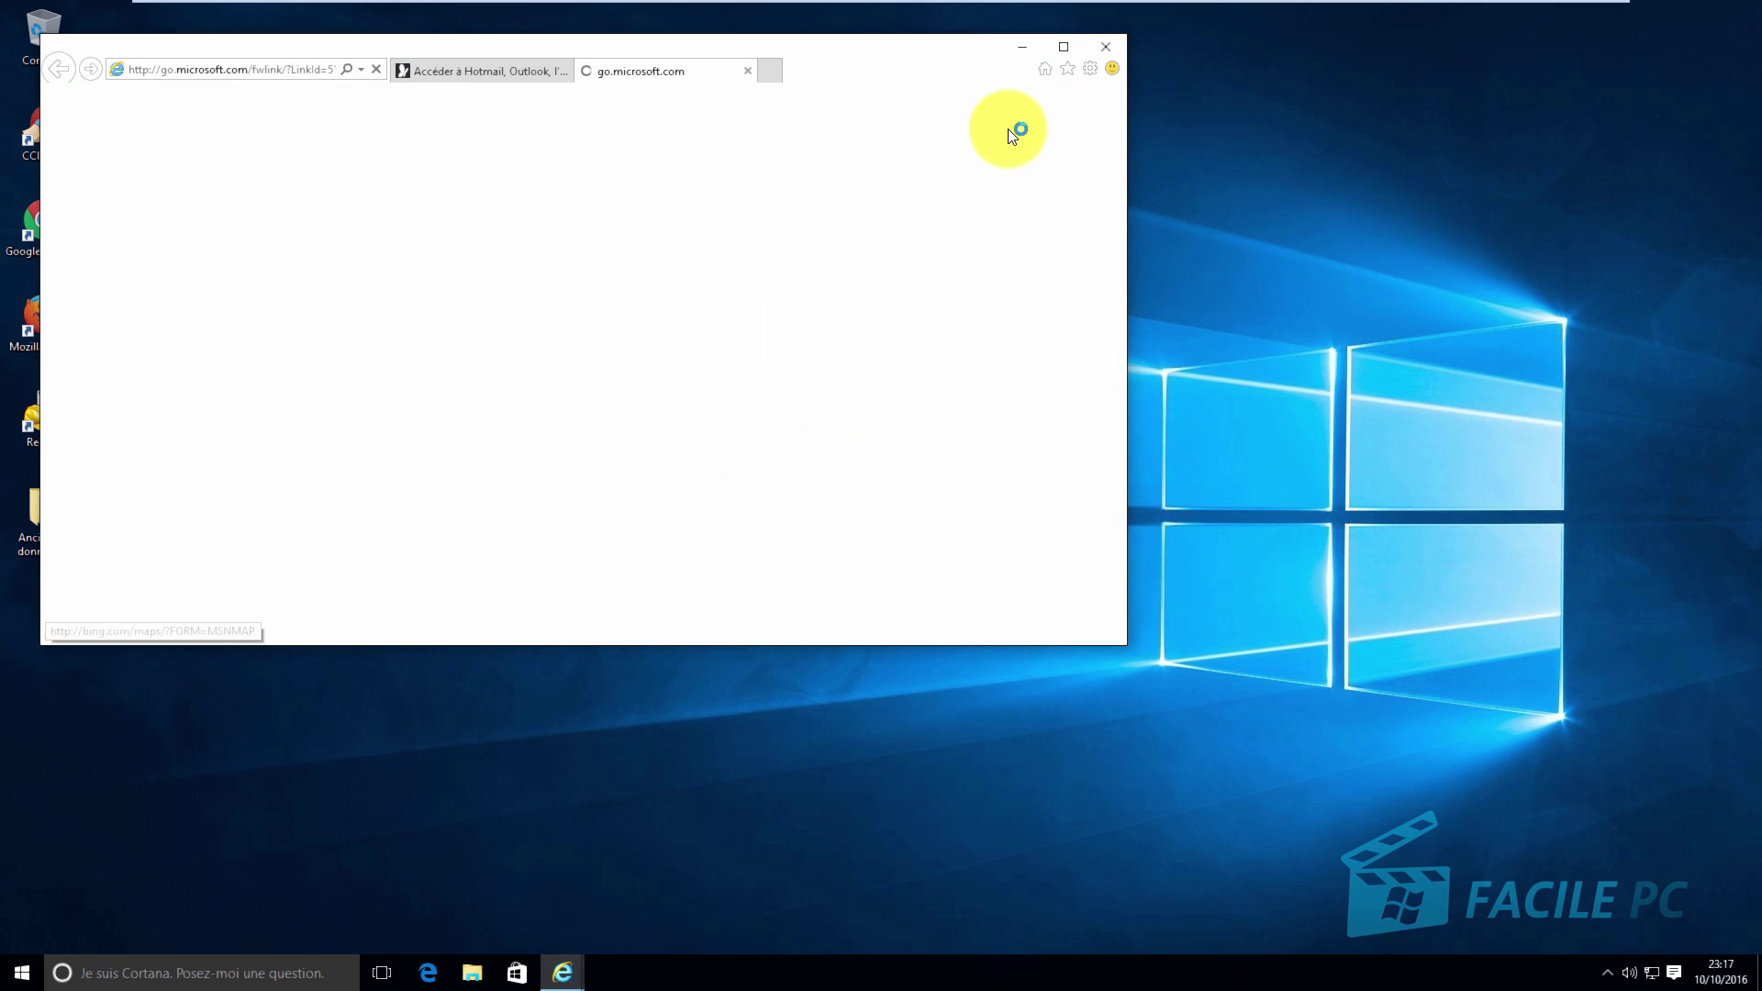
click(1064, 48)
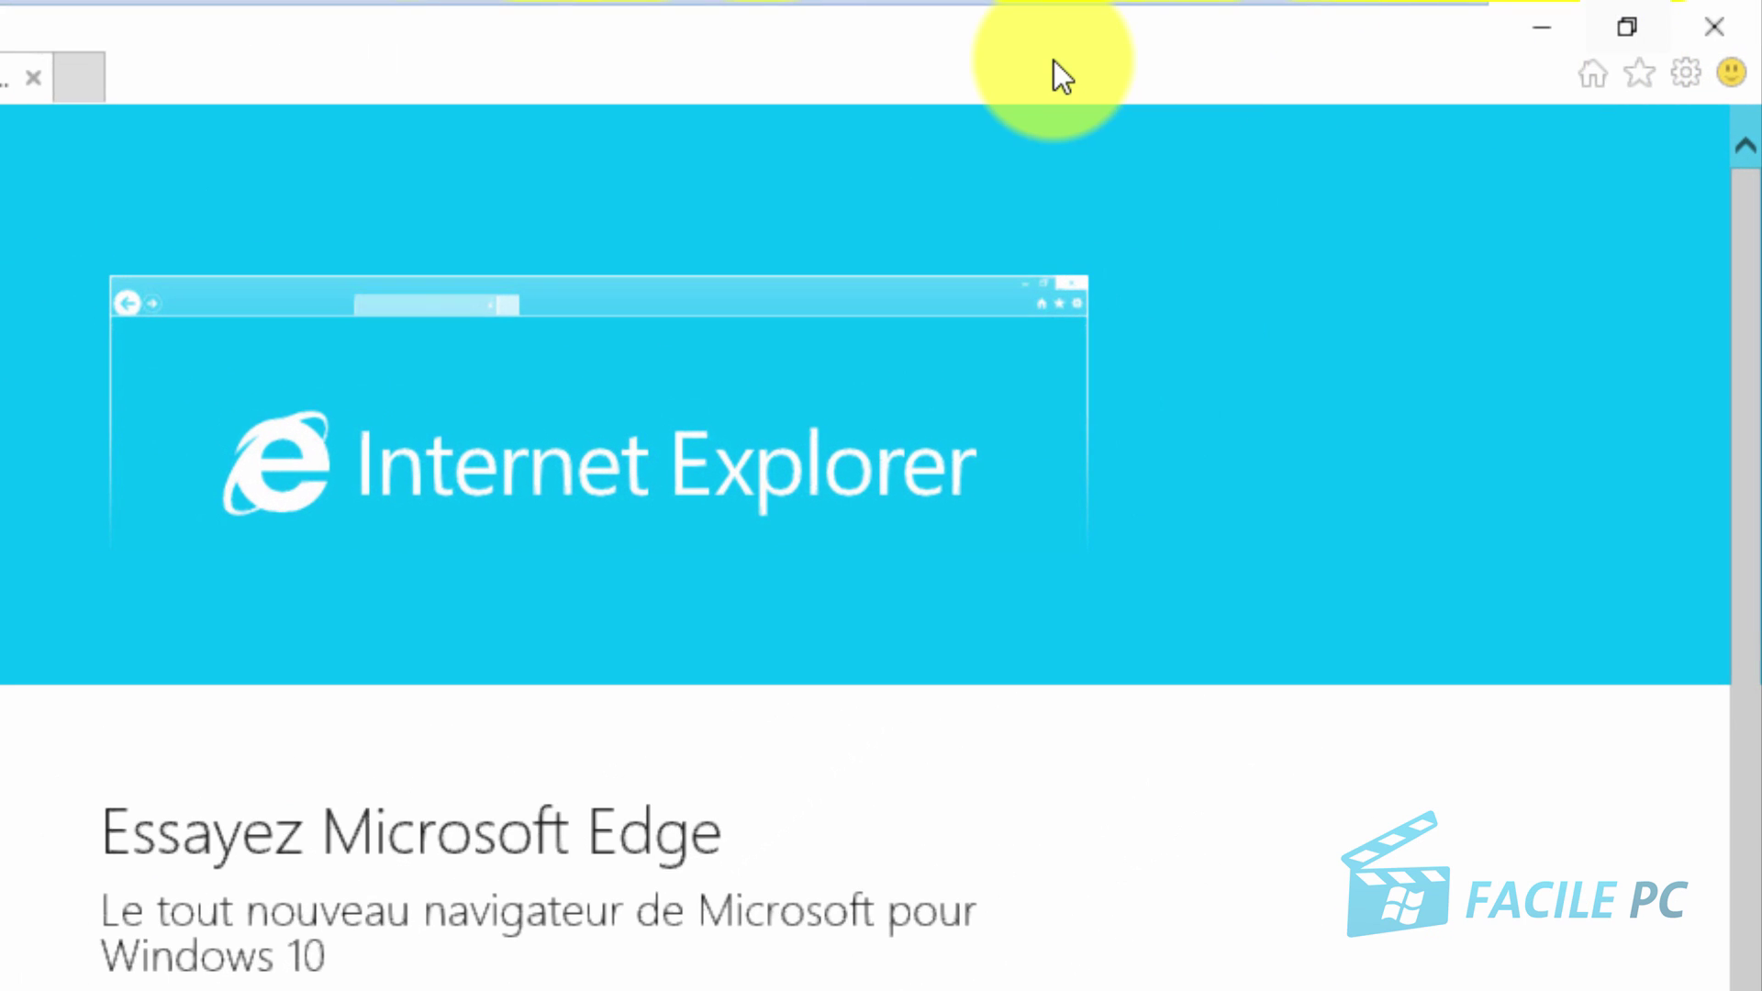
Reset Internet Explorer's settings to their defaults from "Options Internet", with "Supprimer les paramètres personnels" enabled
click(1688, 70)
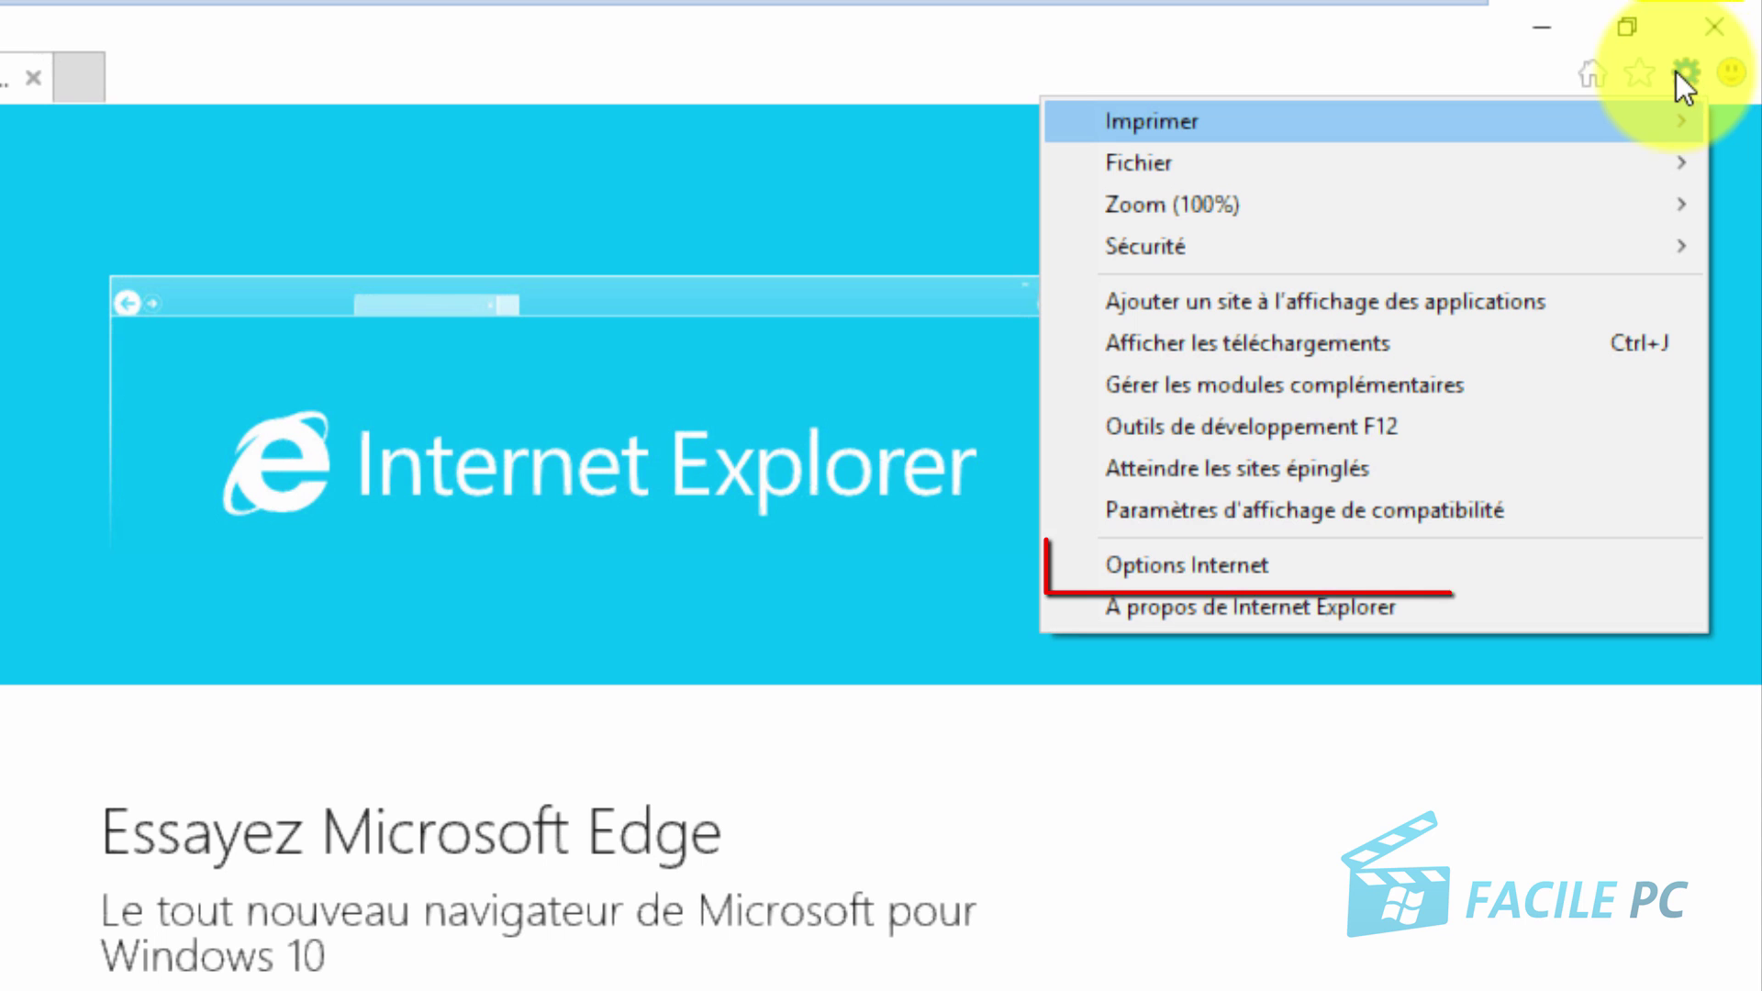
click(1382, 562)
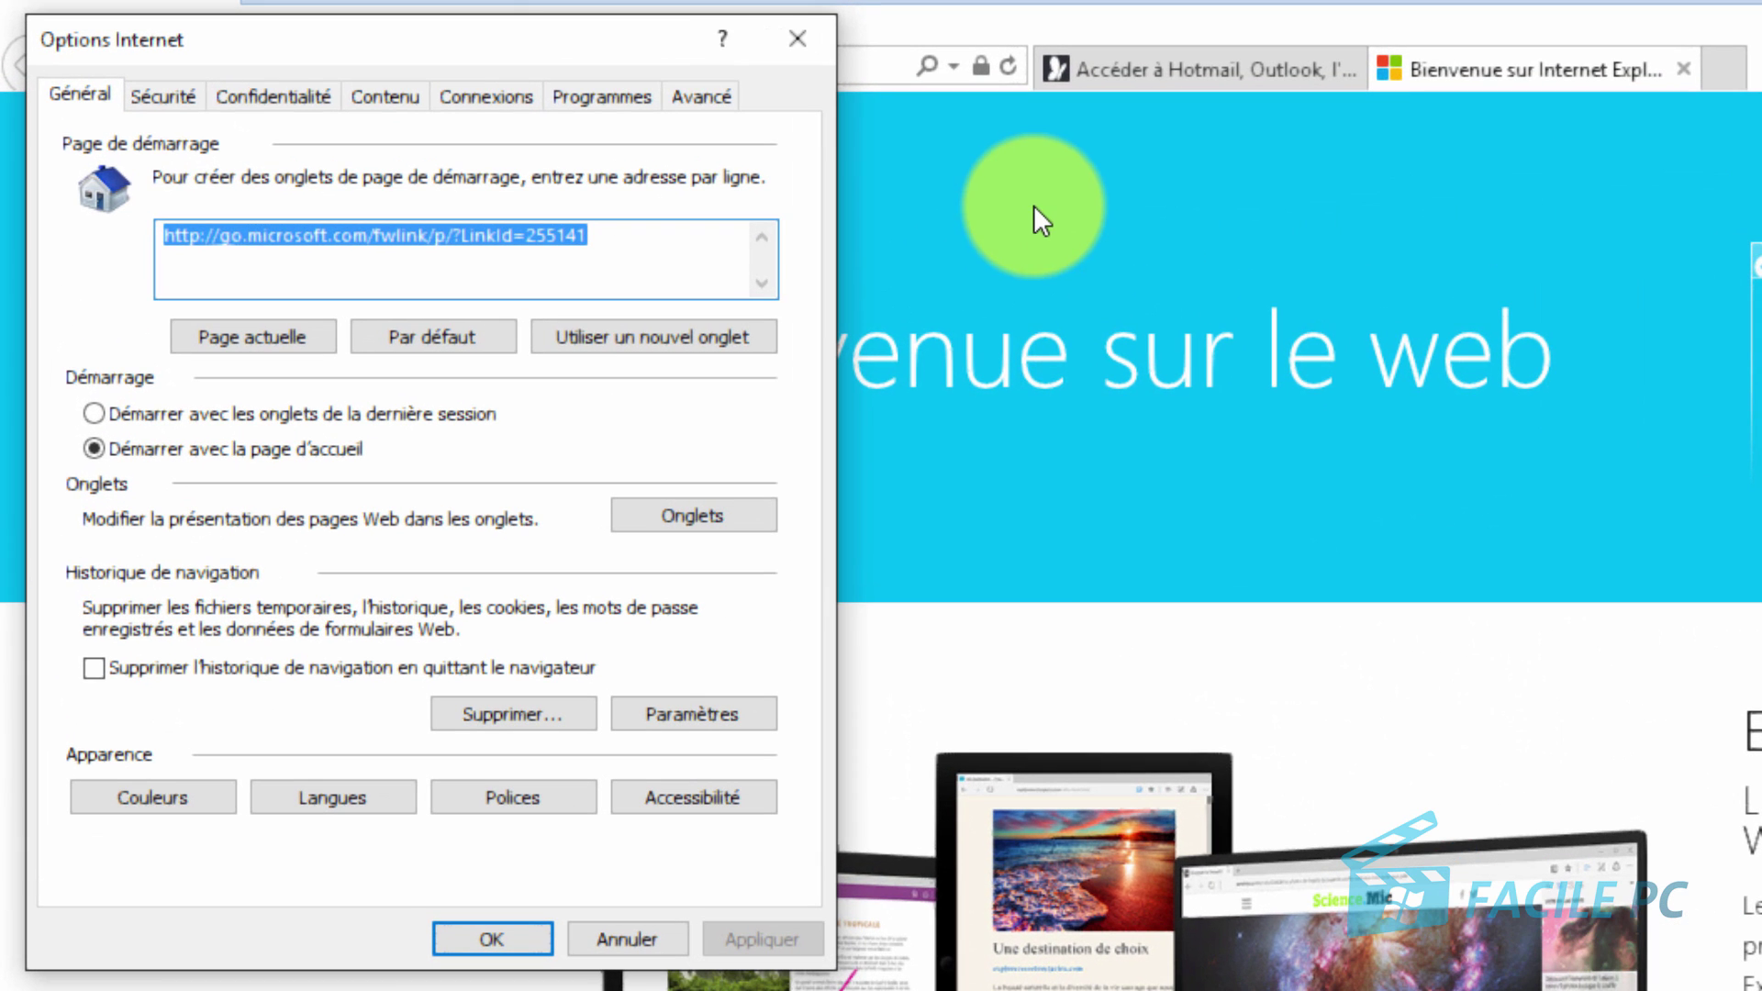
click(711, 96)
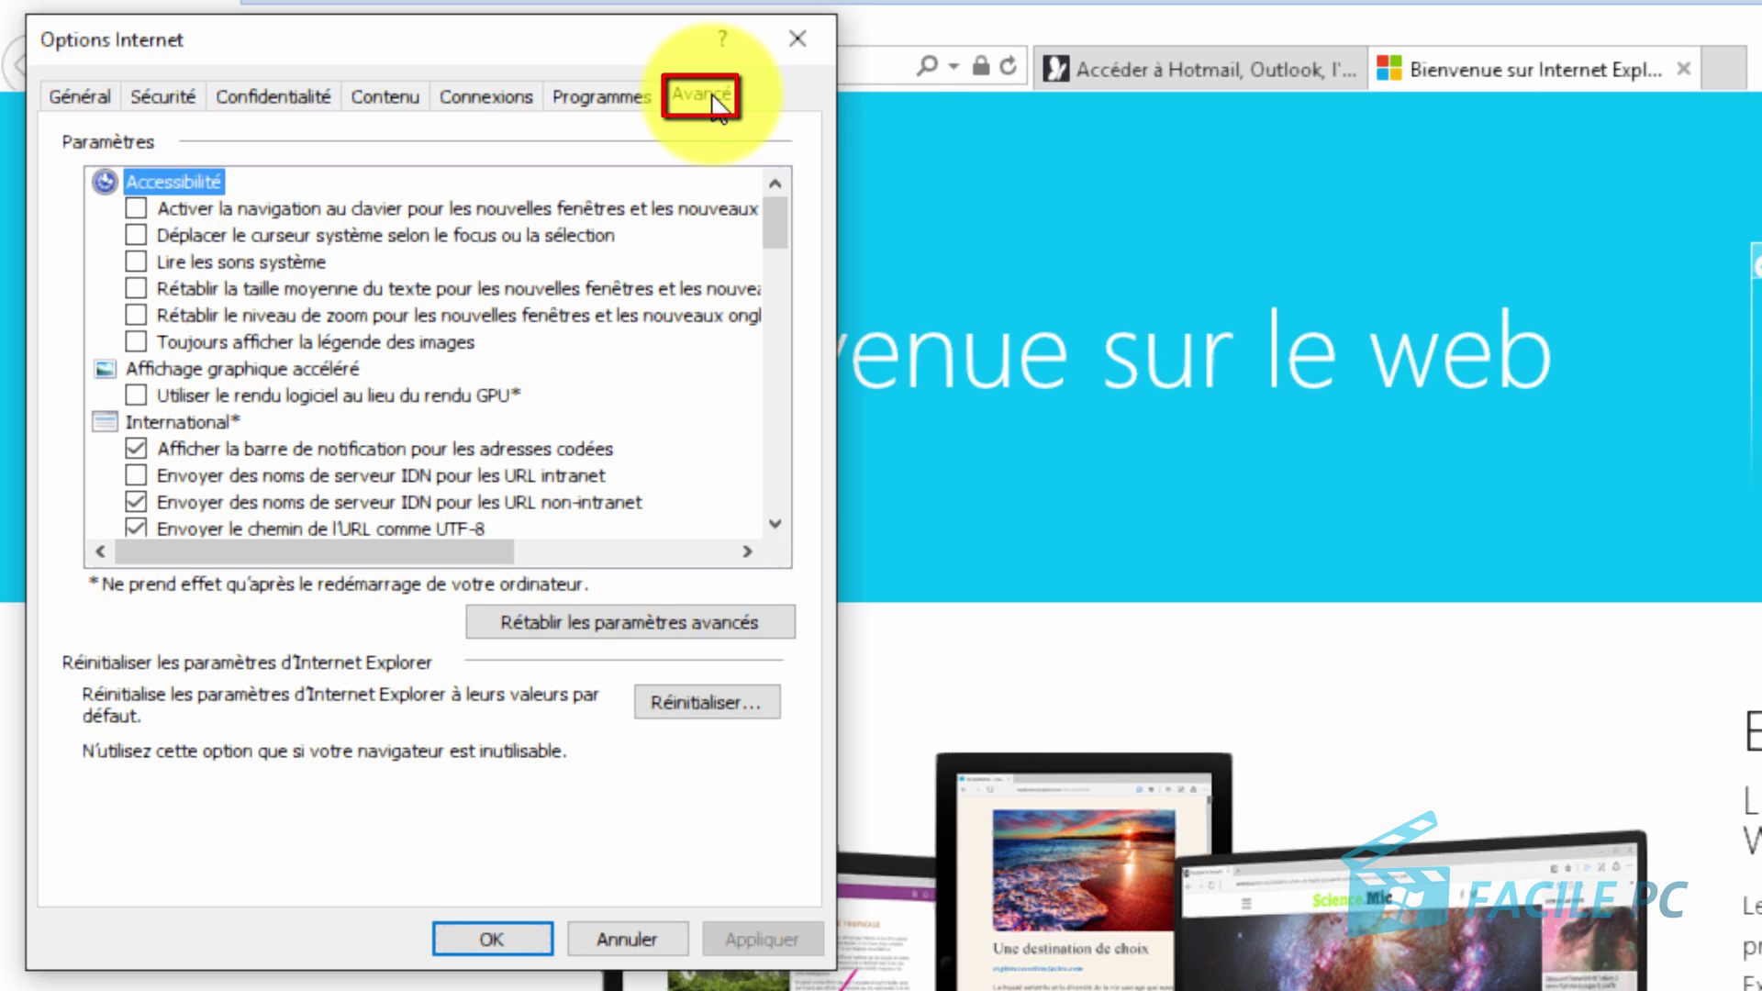
click(694, 699)
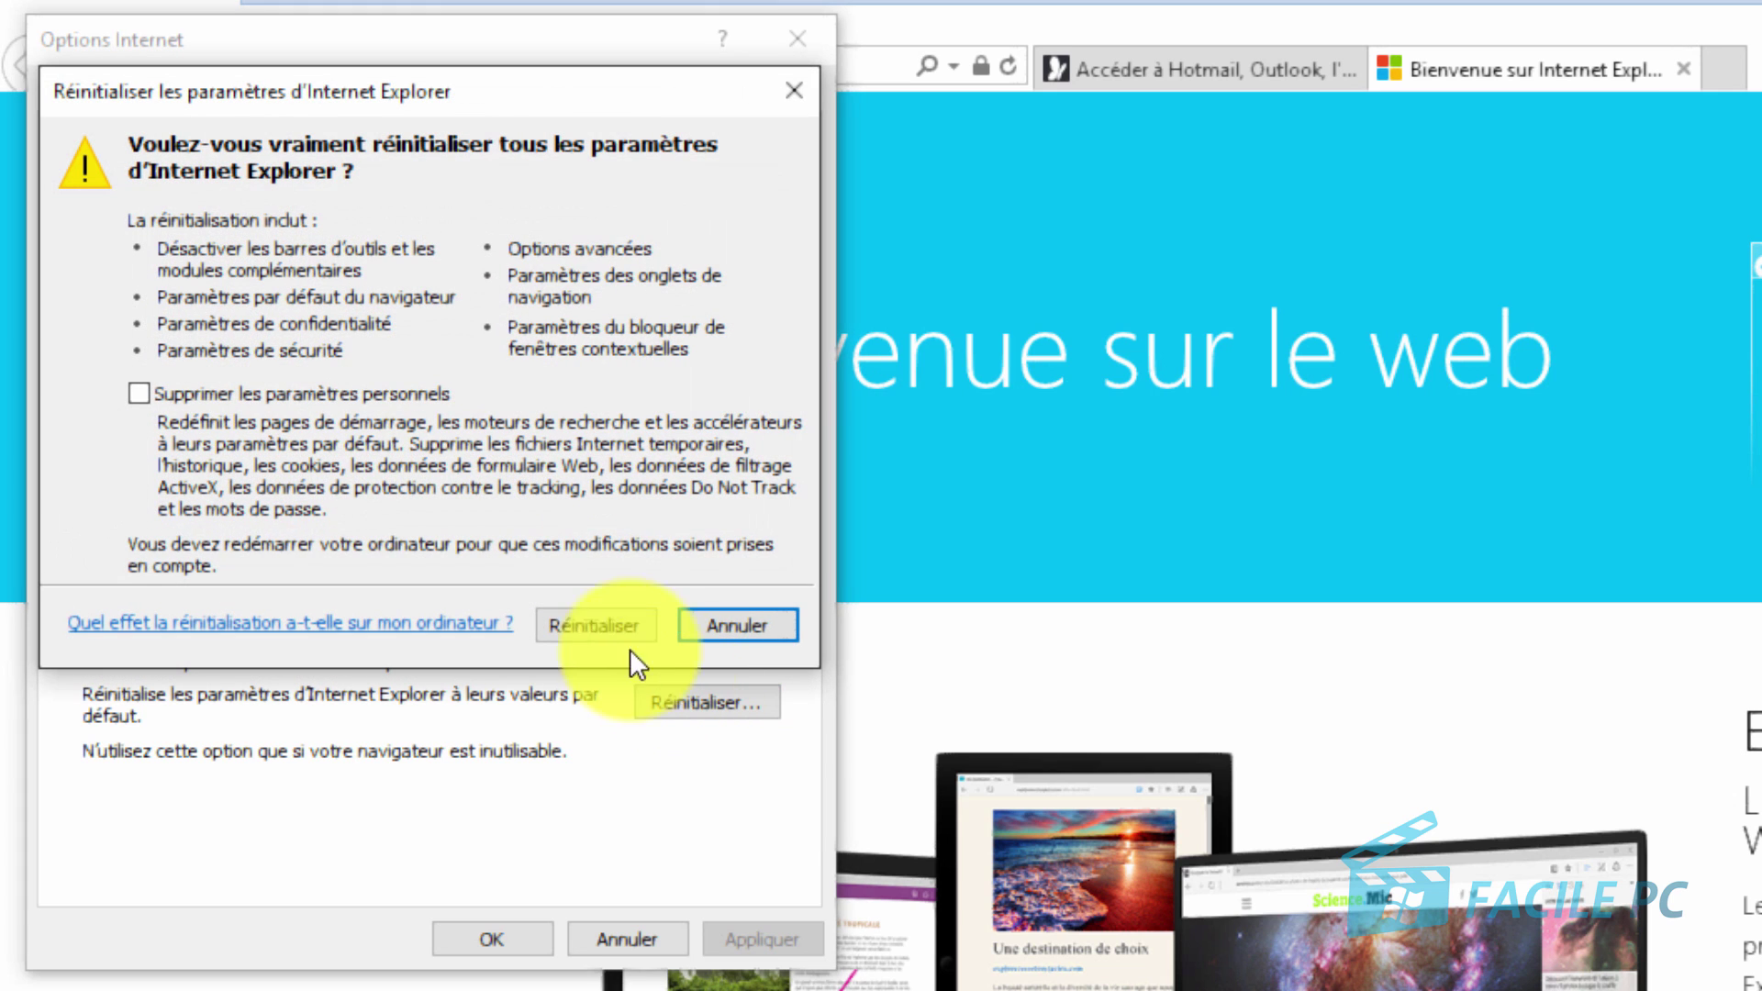
click(141, 389)
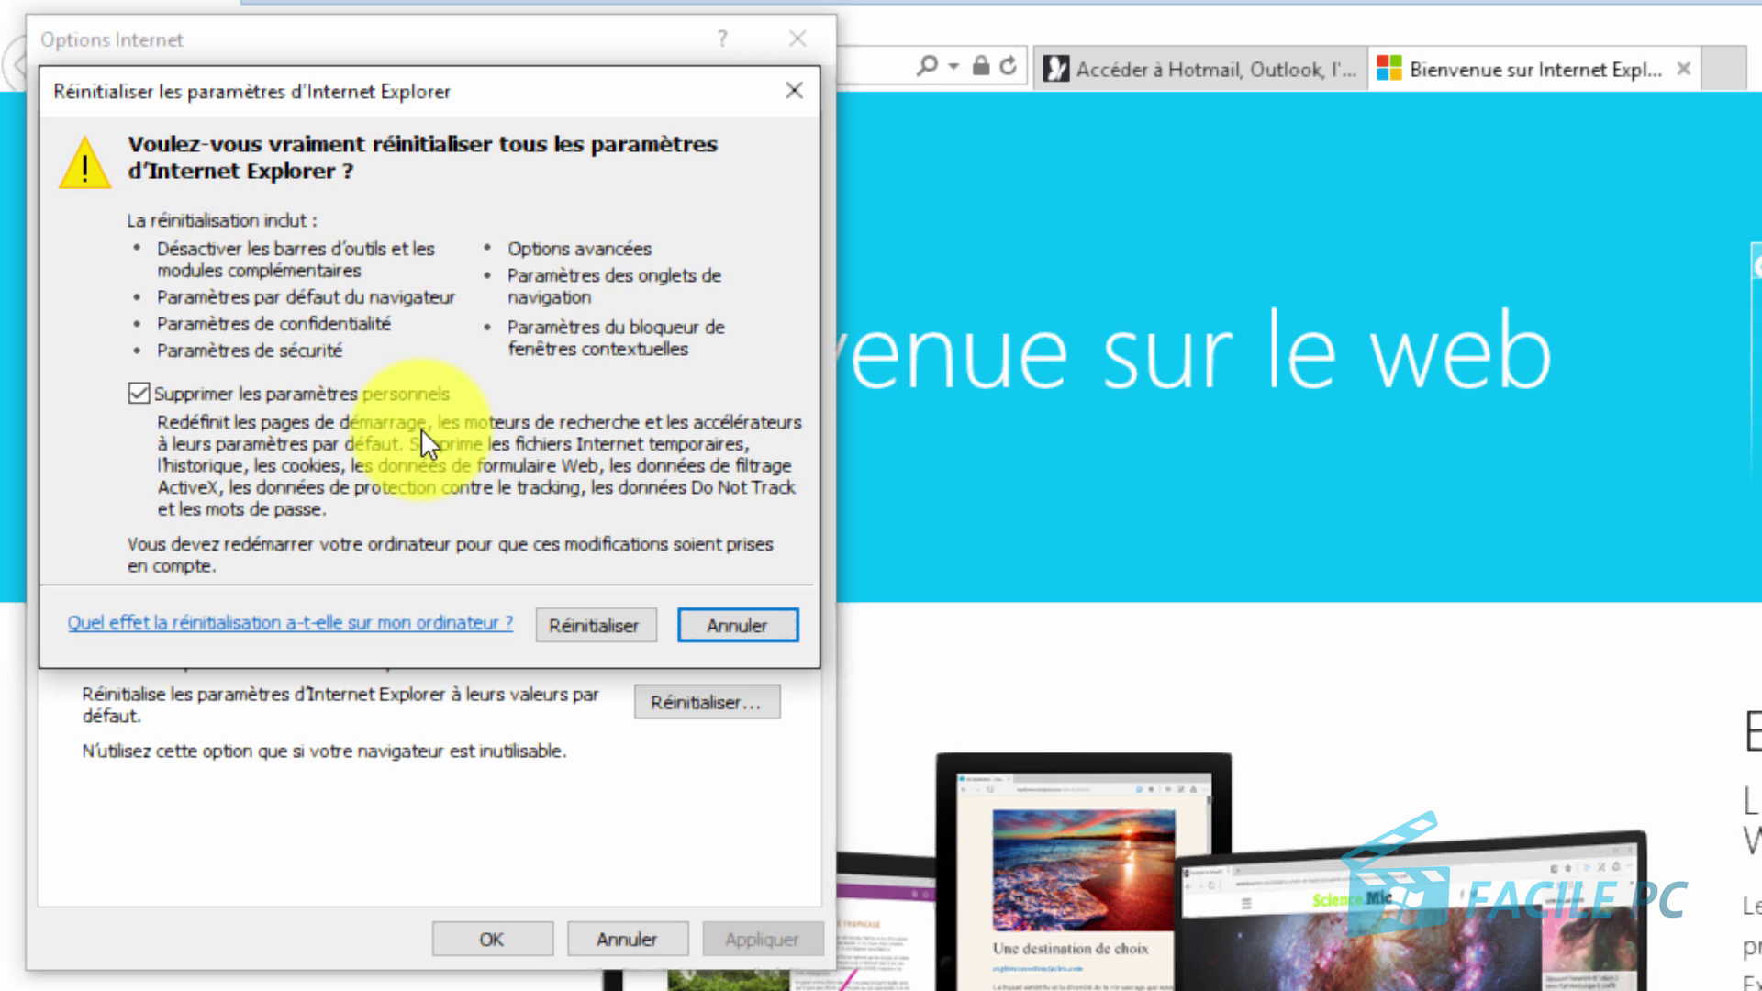
click(596, 625)
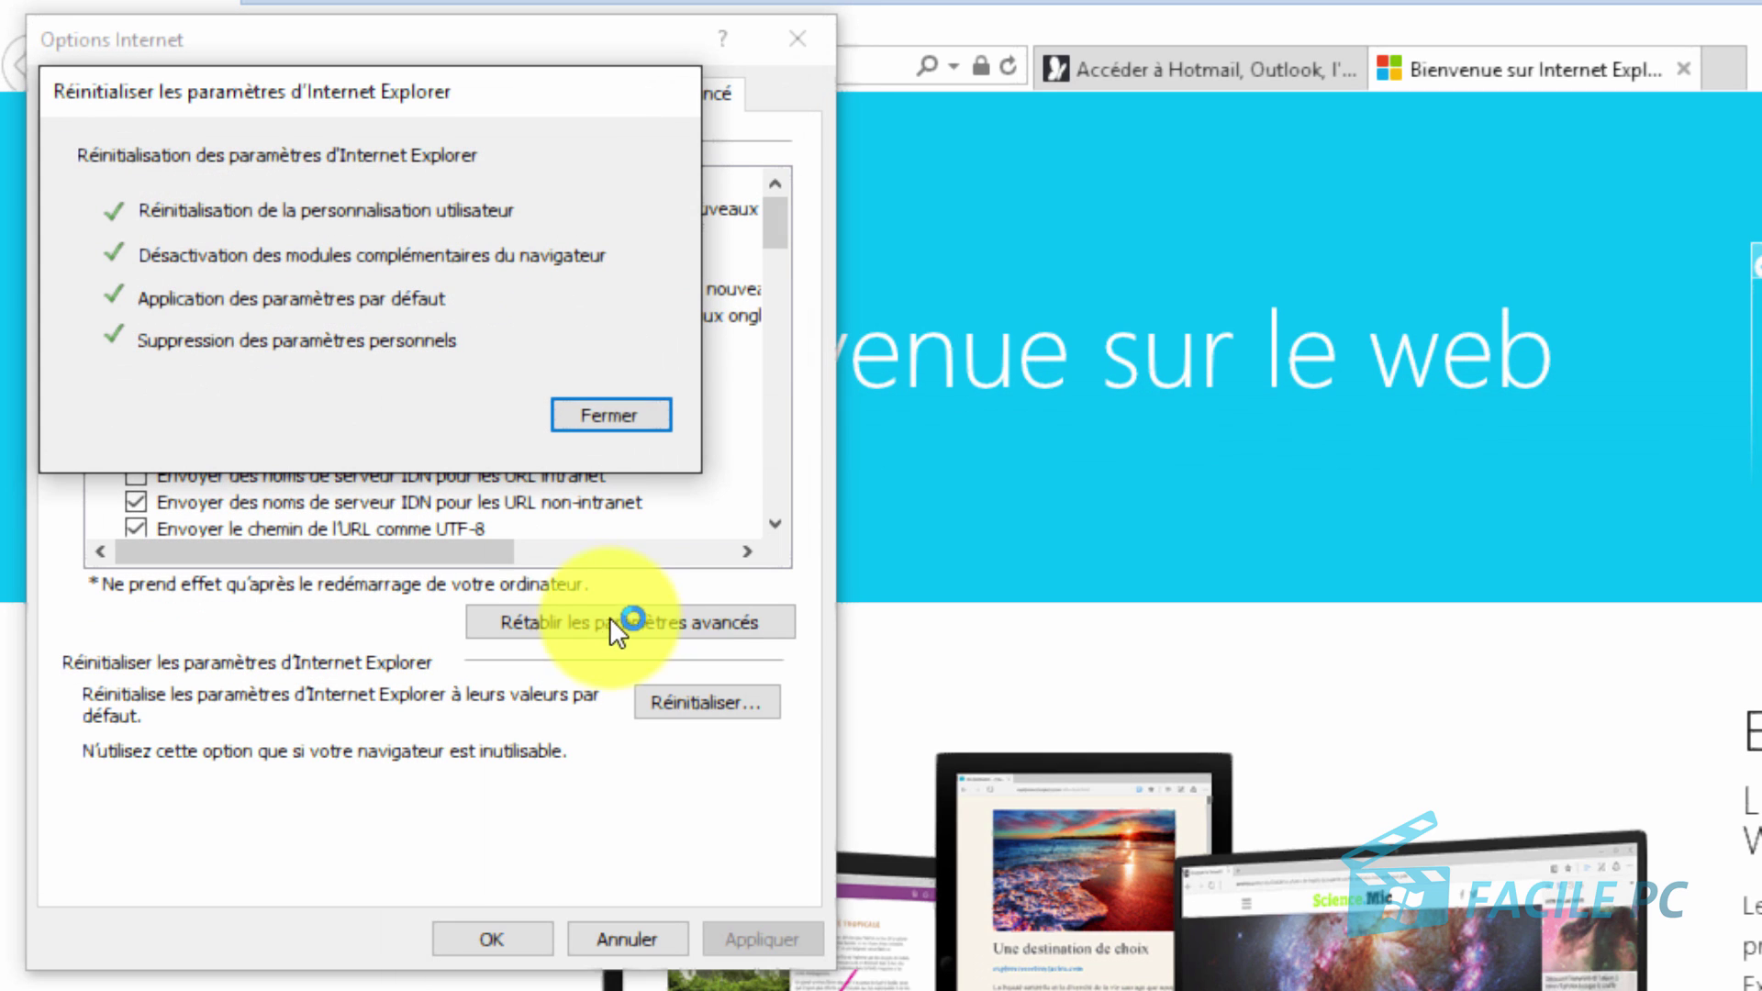
click(592, 415)
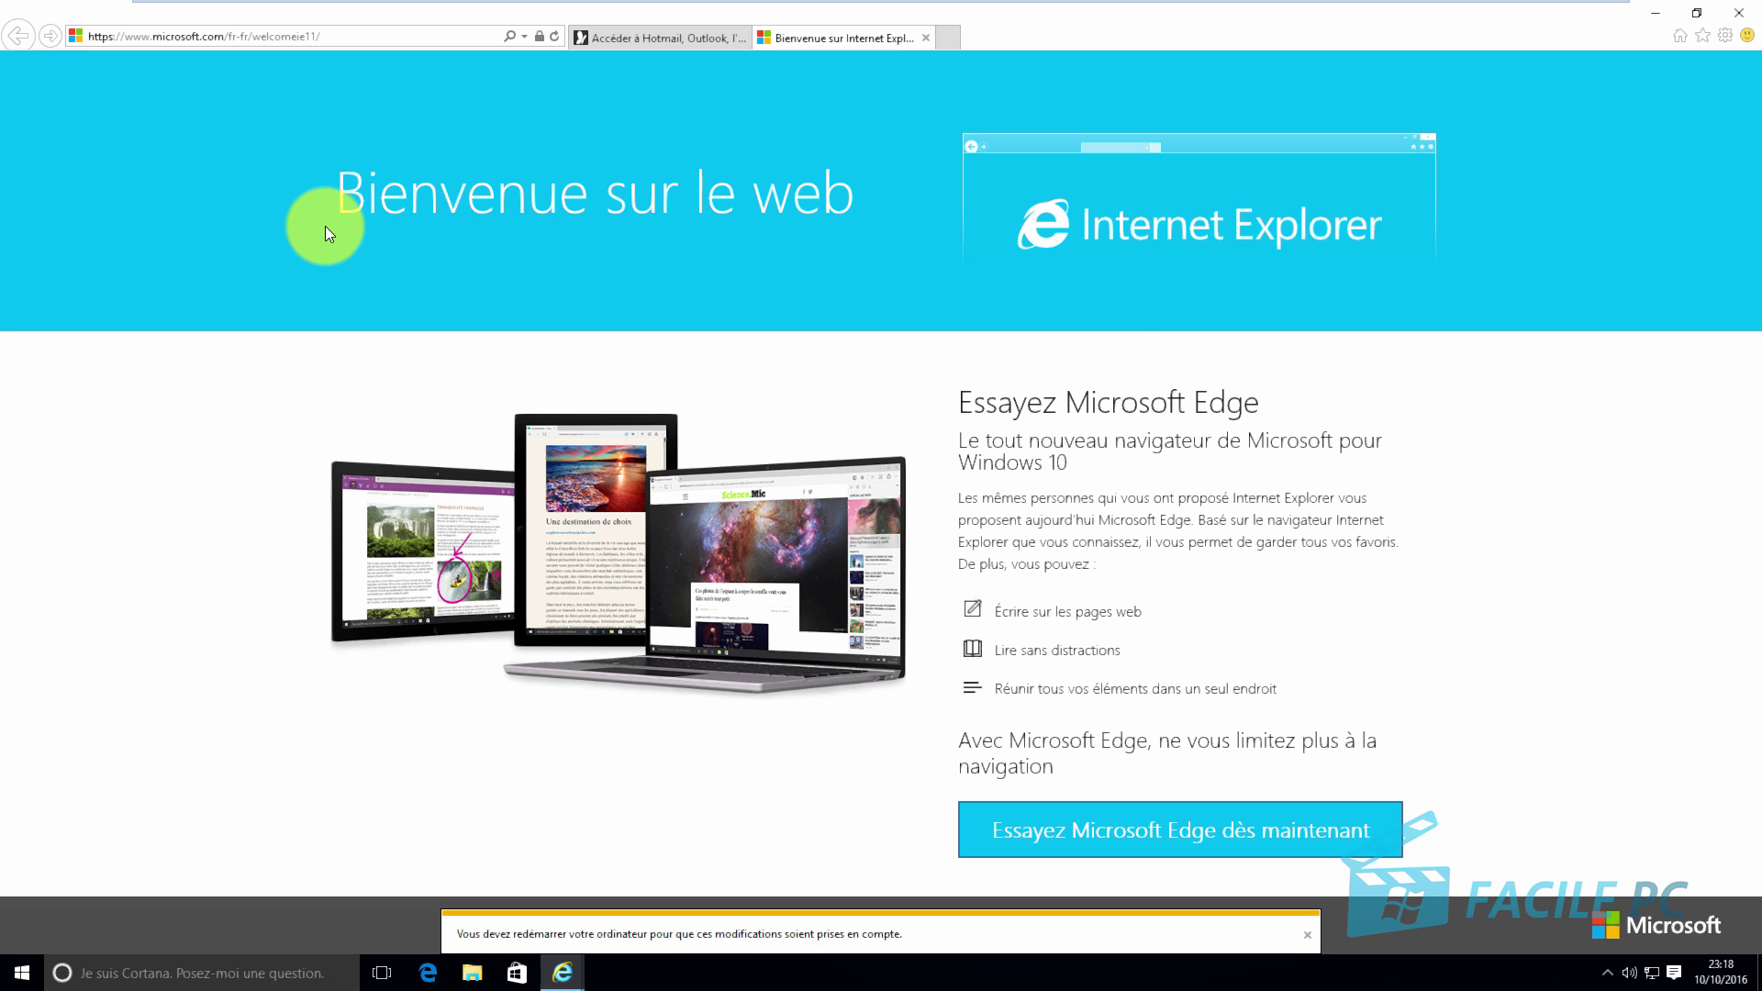
Delete Internet Explorer's browsing history, including download history, form data, passwords and tracking protection data, and close the browser with all its tabs
key(ctrl+shift+Delete)
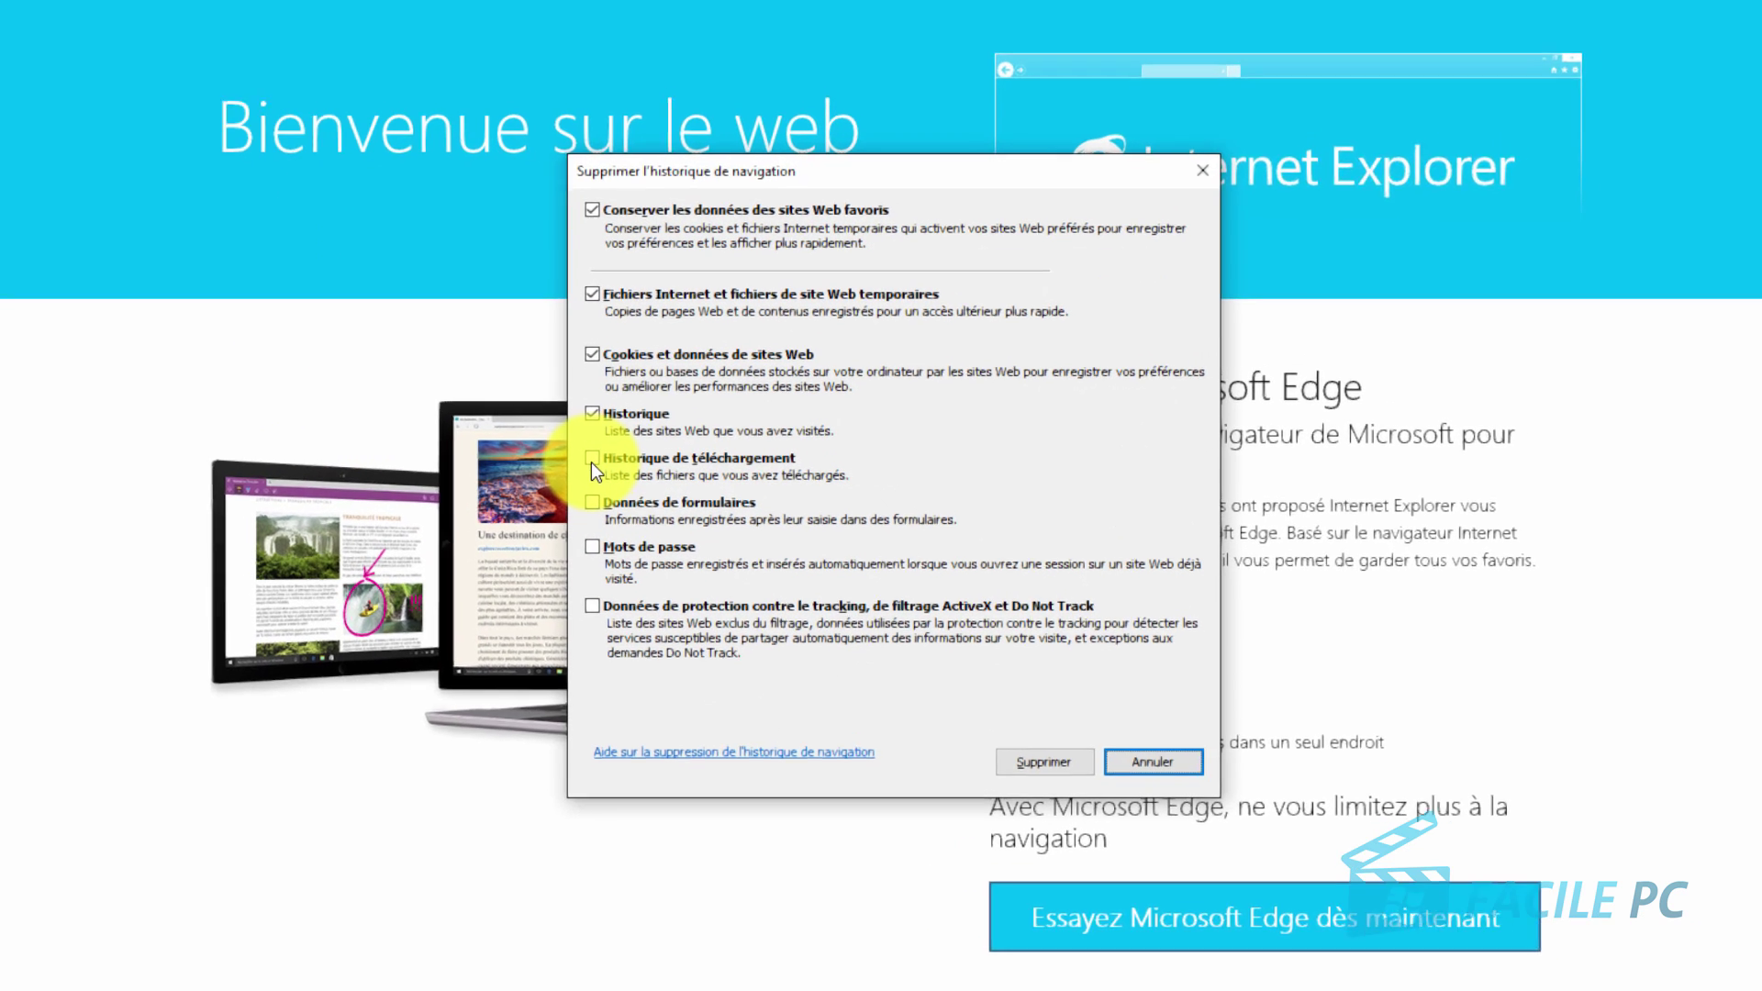
click(638, 459)
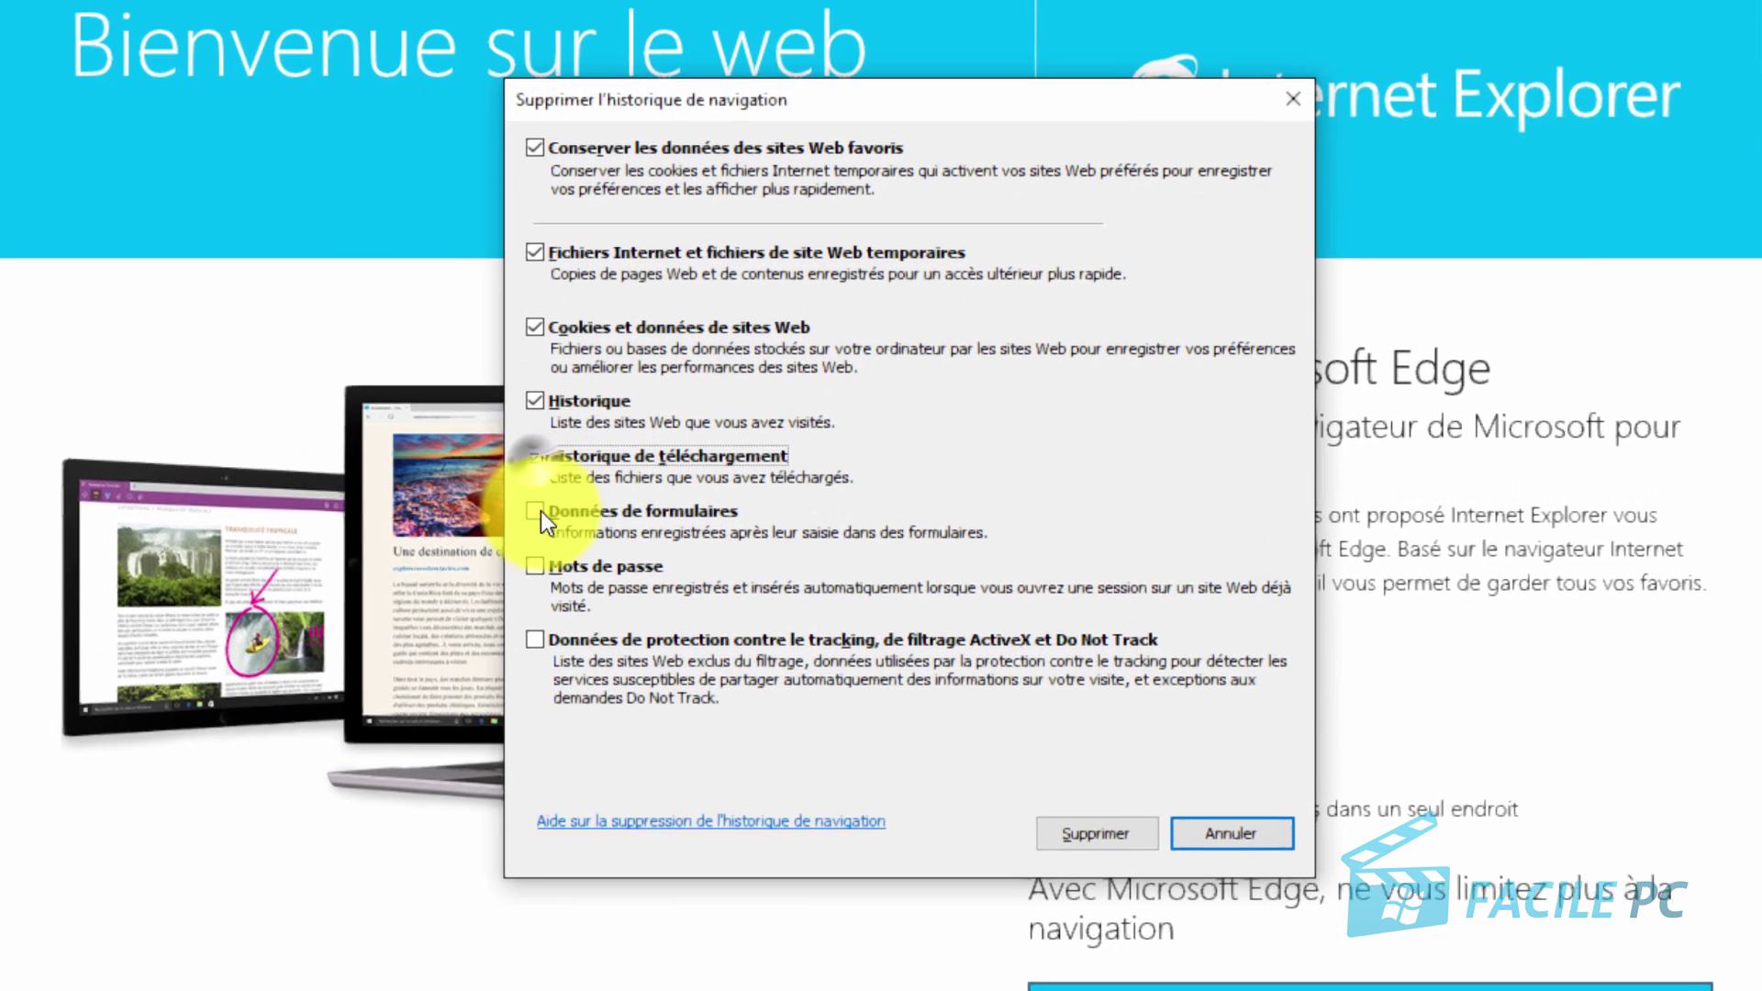
click(637, 494)
click(522, 571)
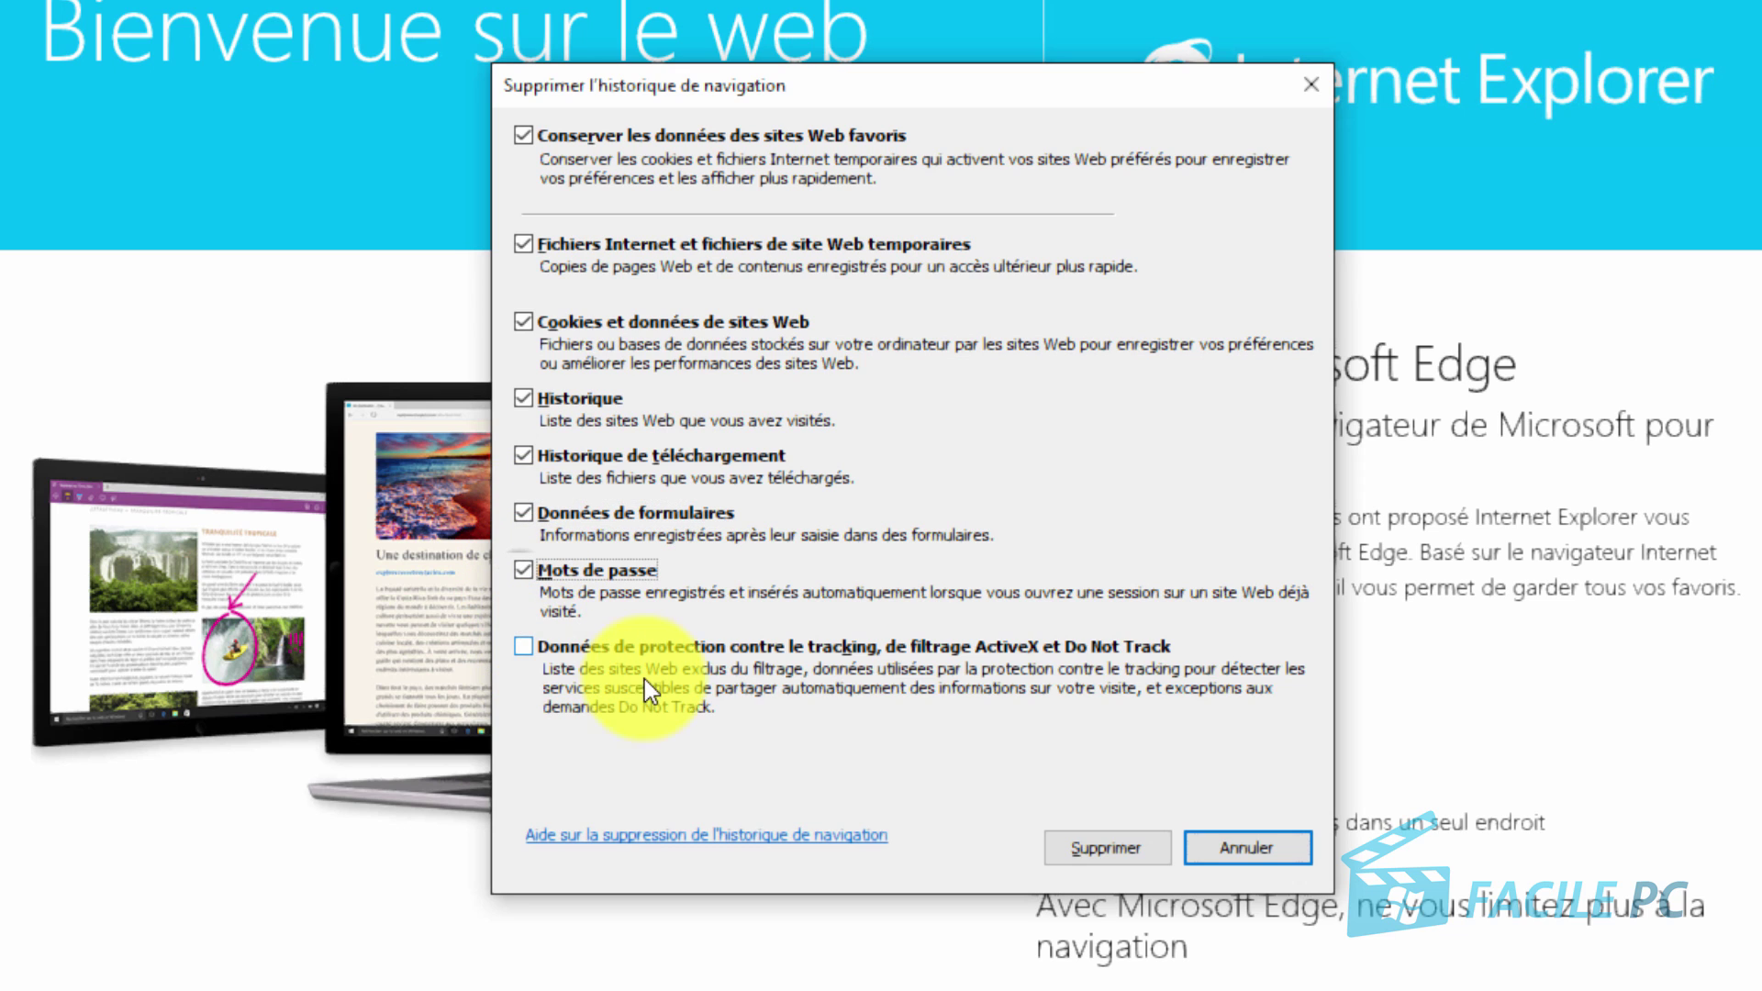
click(537, 648)
click(1138, 845)
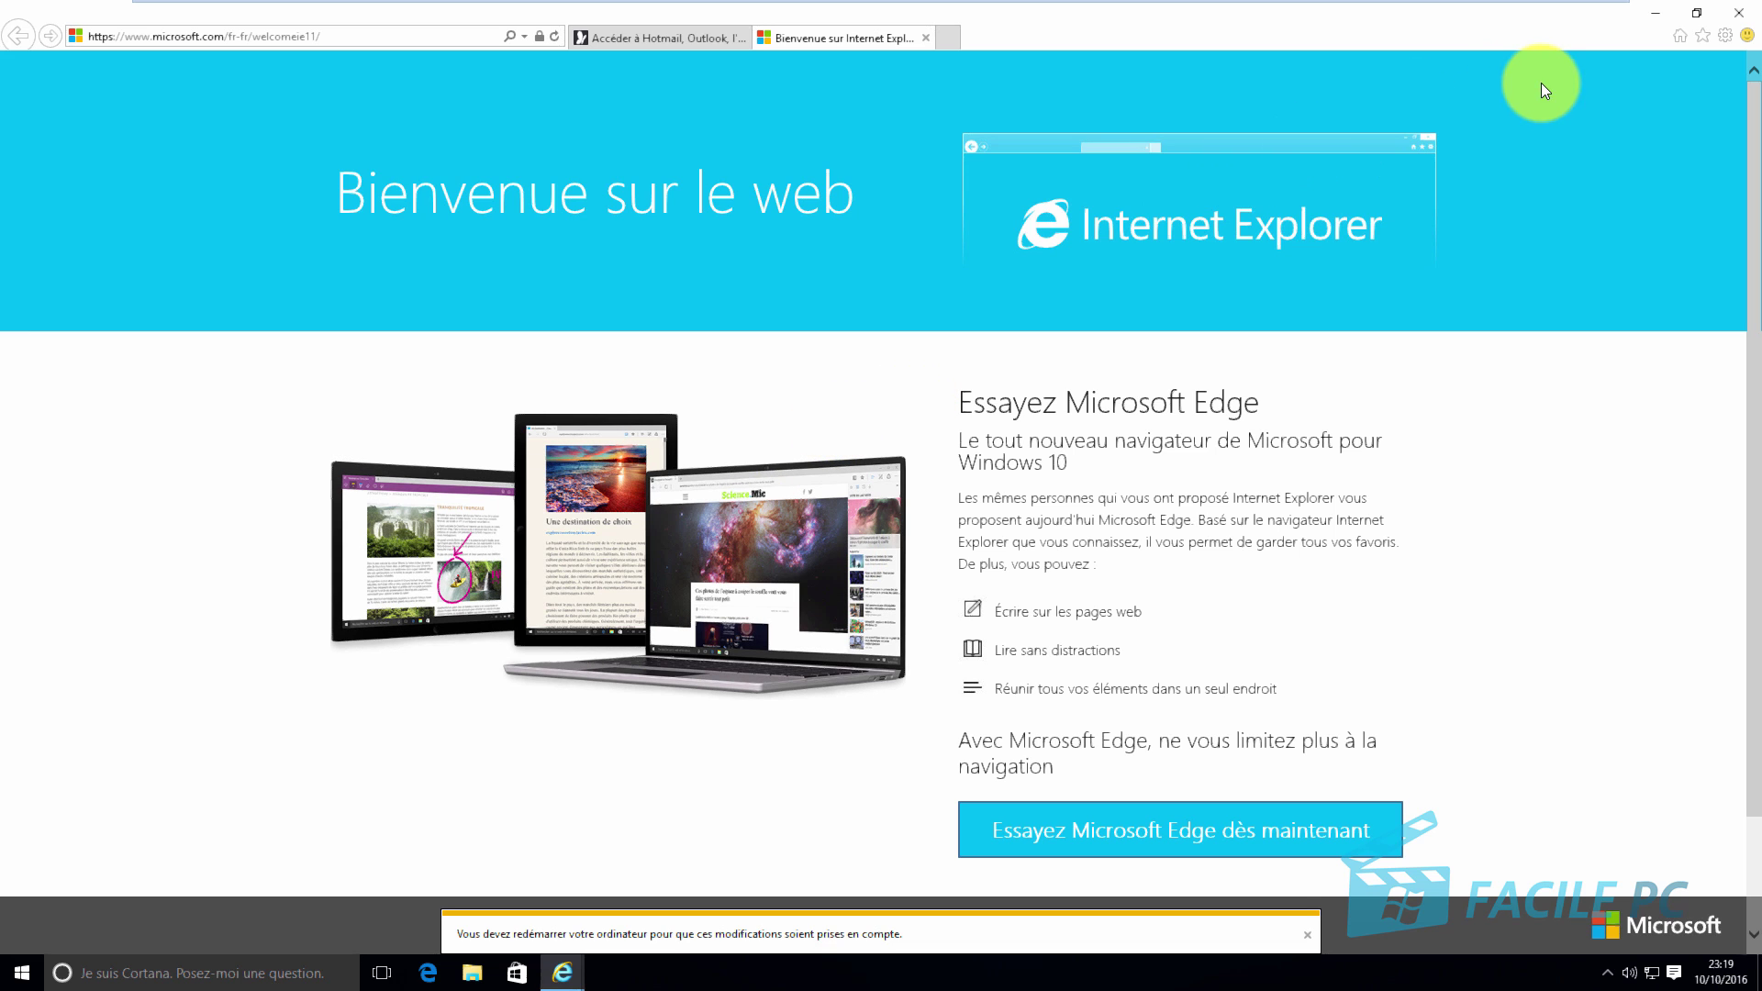
click(1742, 14)
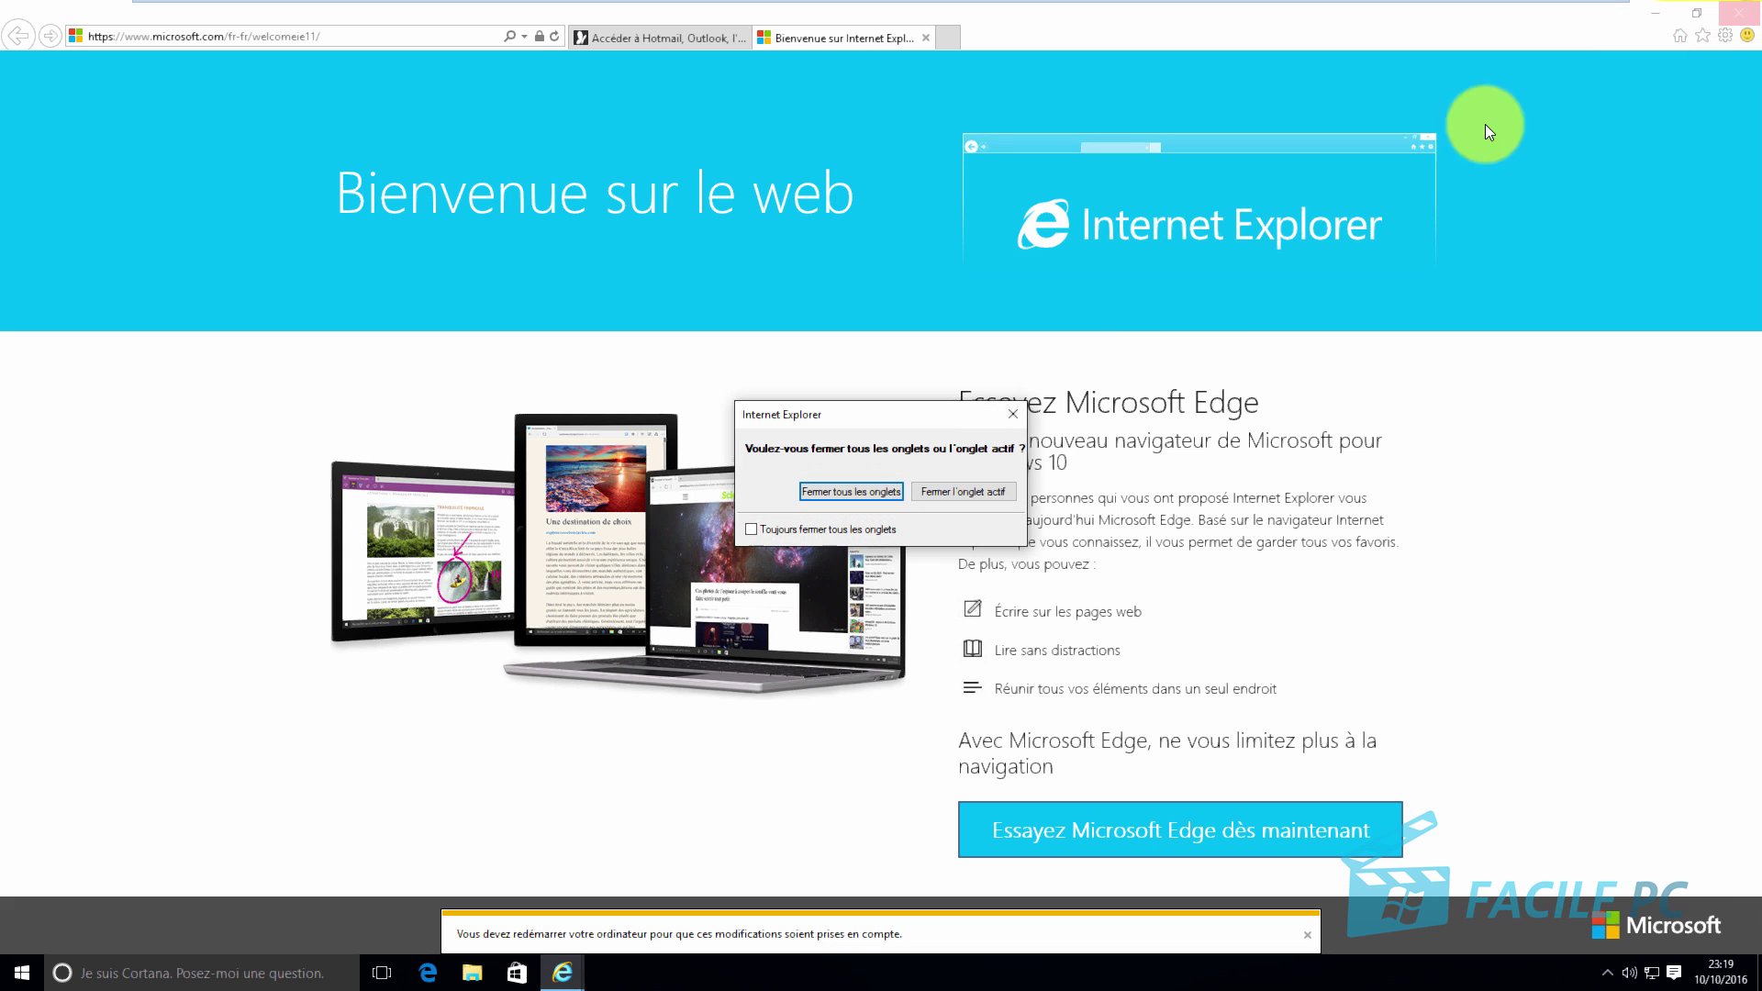
click(839, 492)
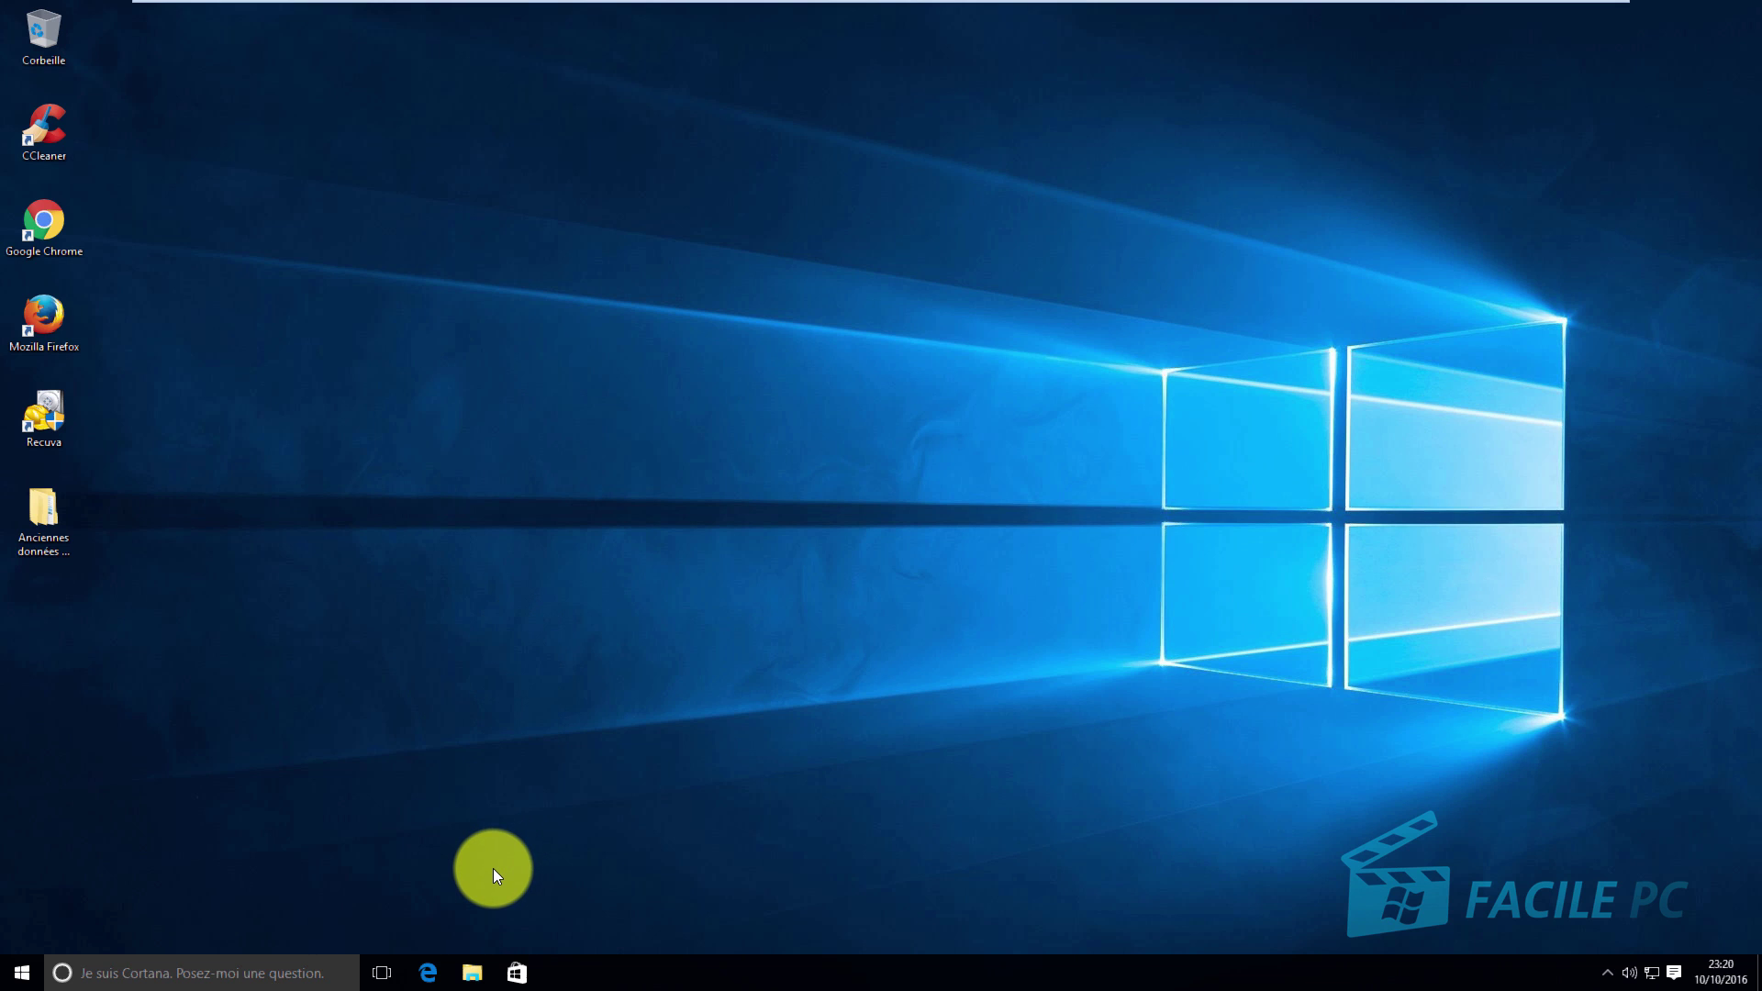
Open File Explorer and enable the display of hidden items ("Éléments masqués")
click(474, 975)
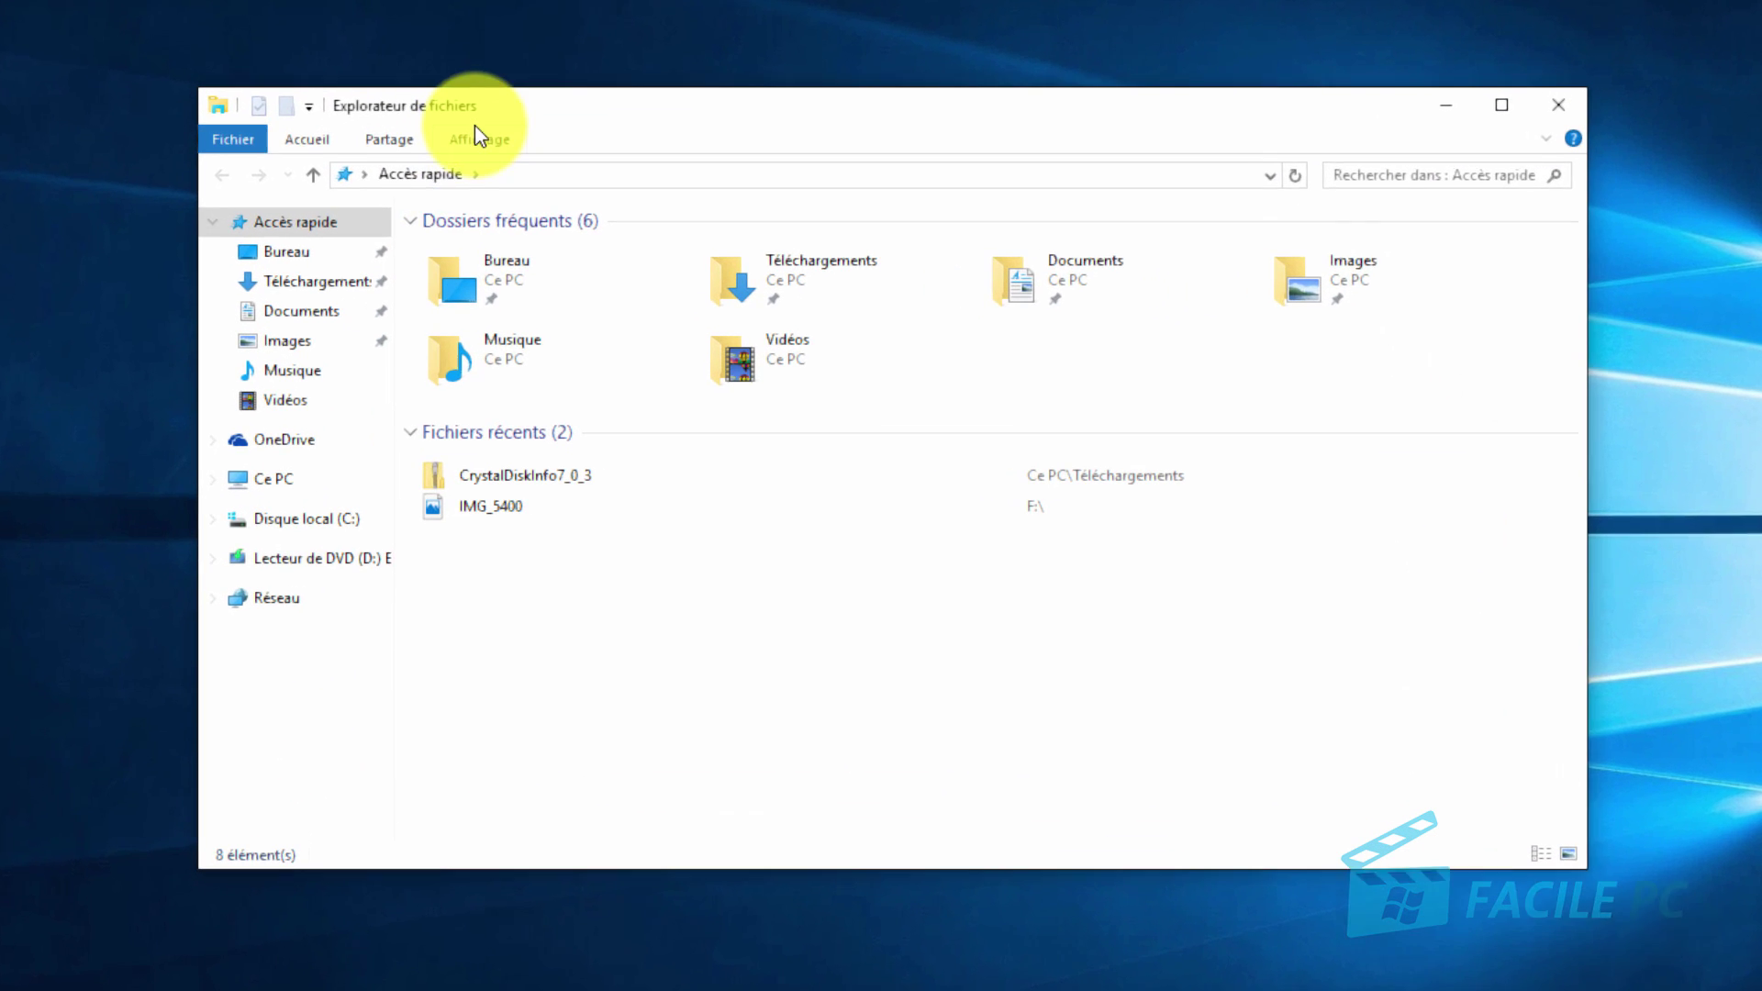
click(477, 138)
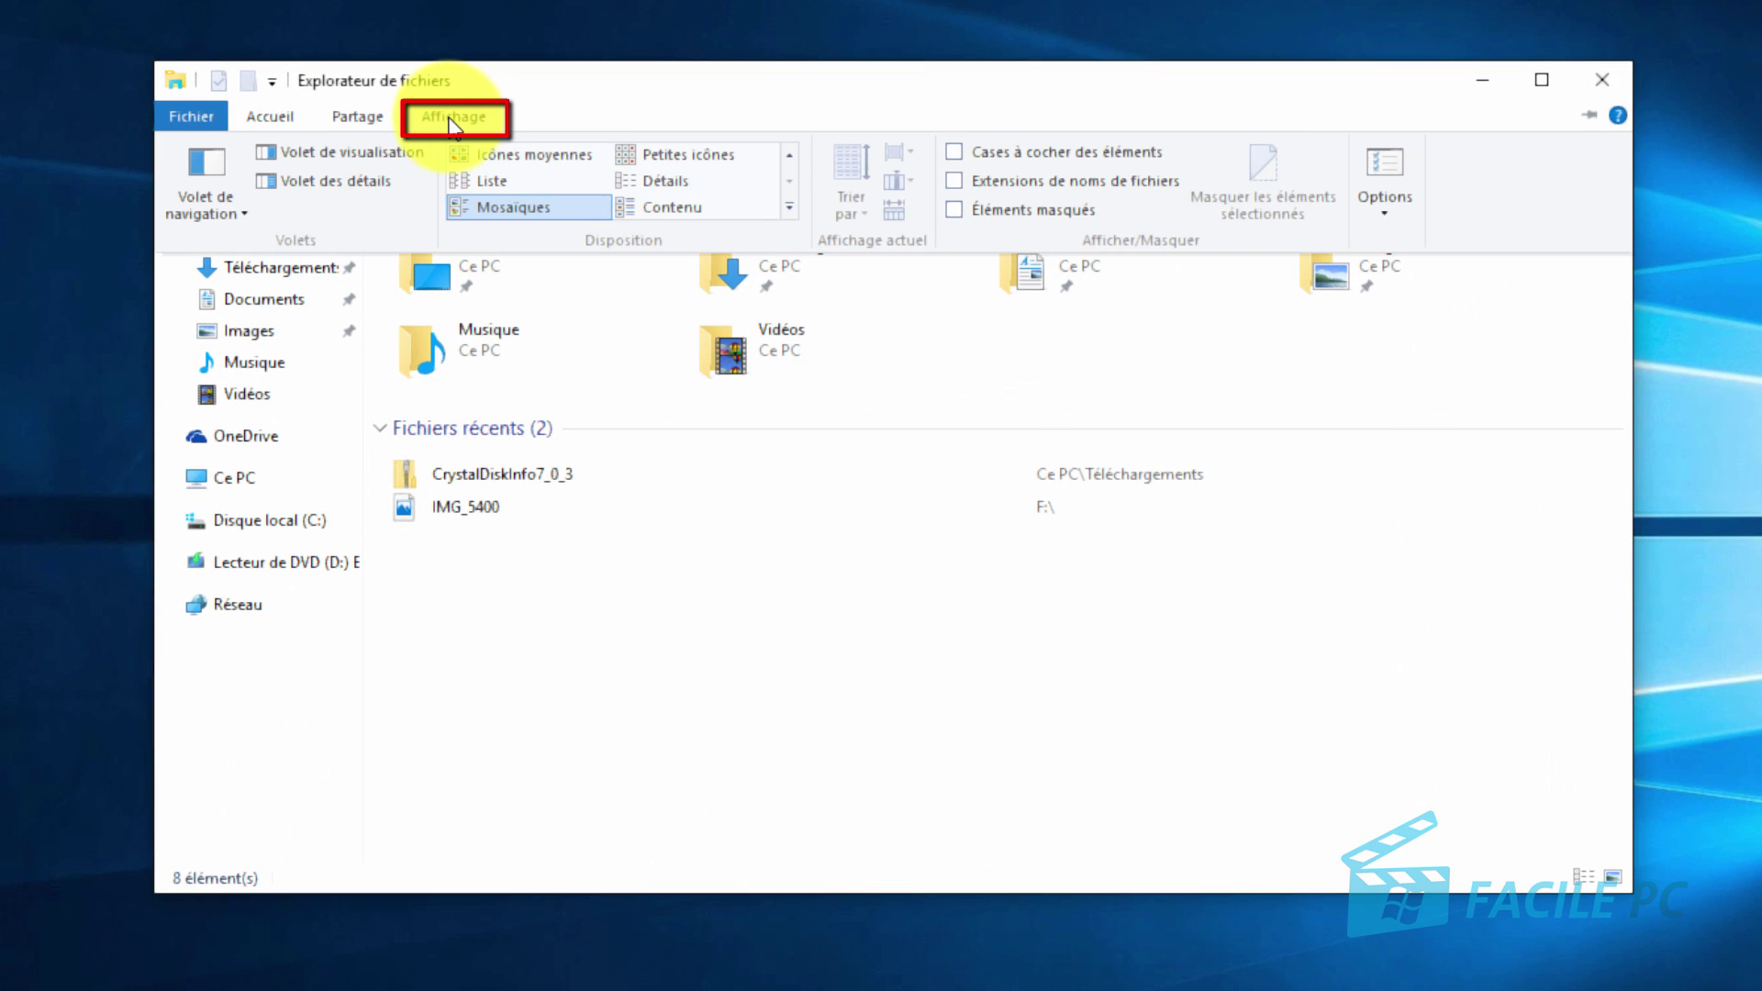
click(956, 207)
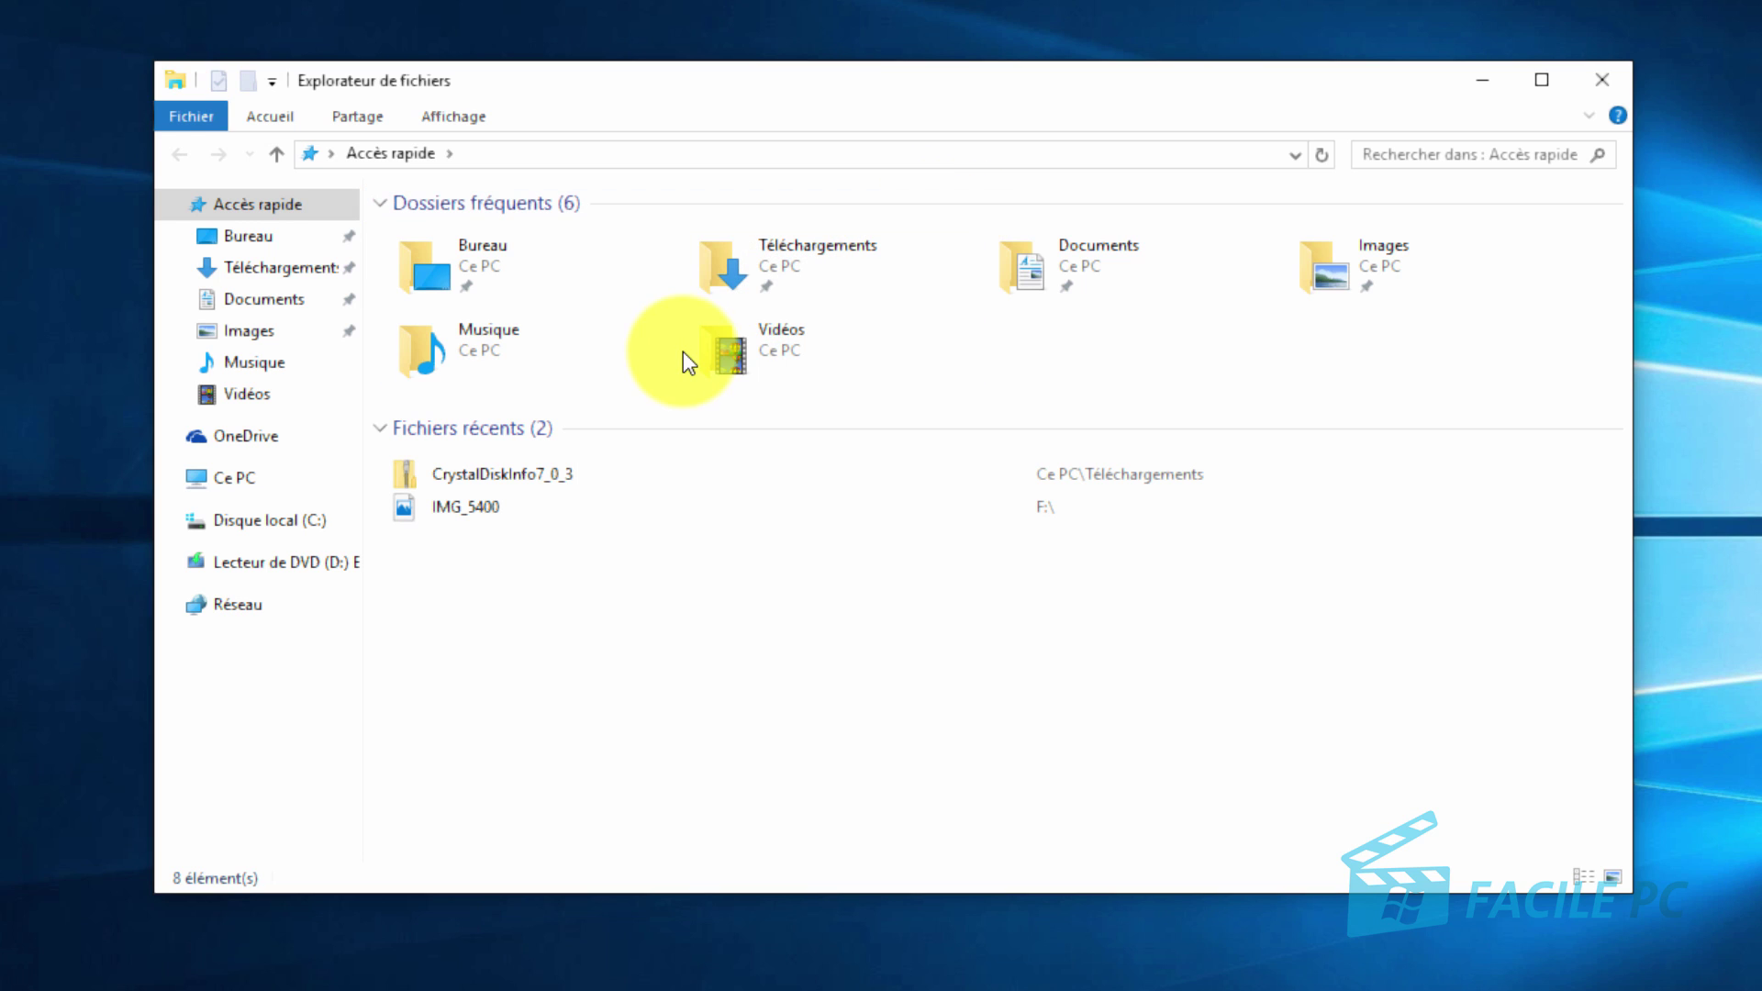
Navigate on Disque local (C:) to the folder Utilisateurs\FacilePC\AppData\Local\Packages
click(306, 519)
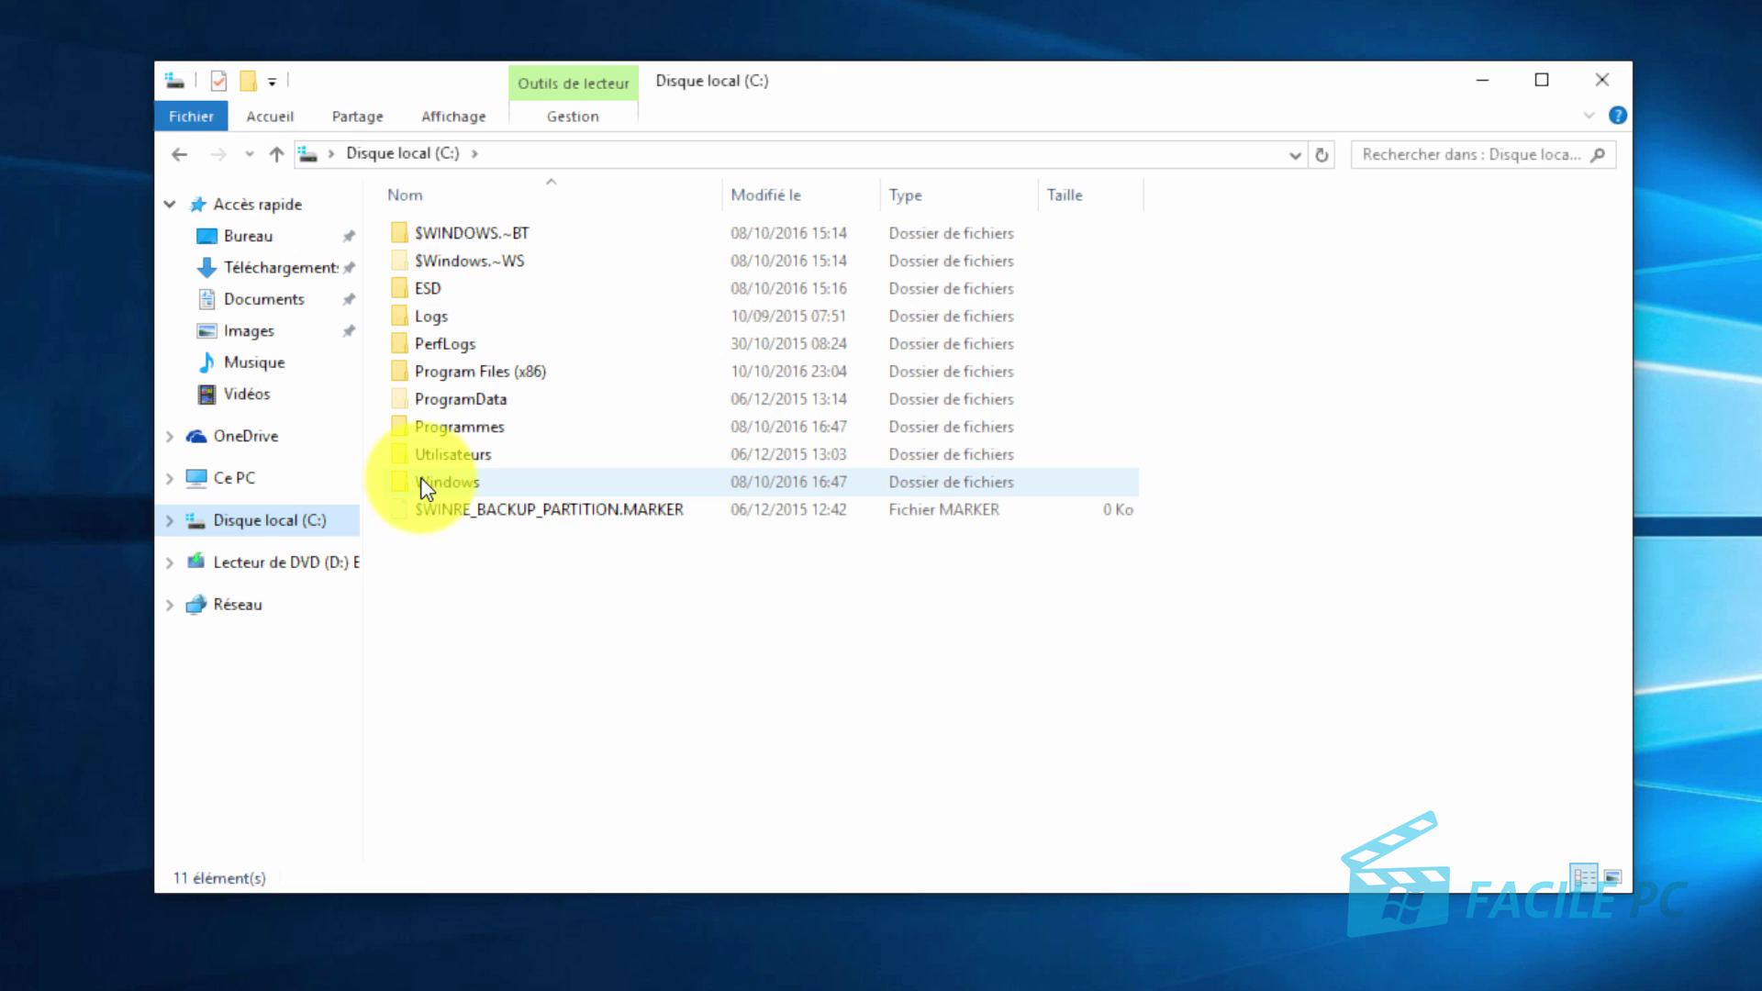
double_click(481, 455)
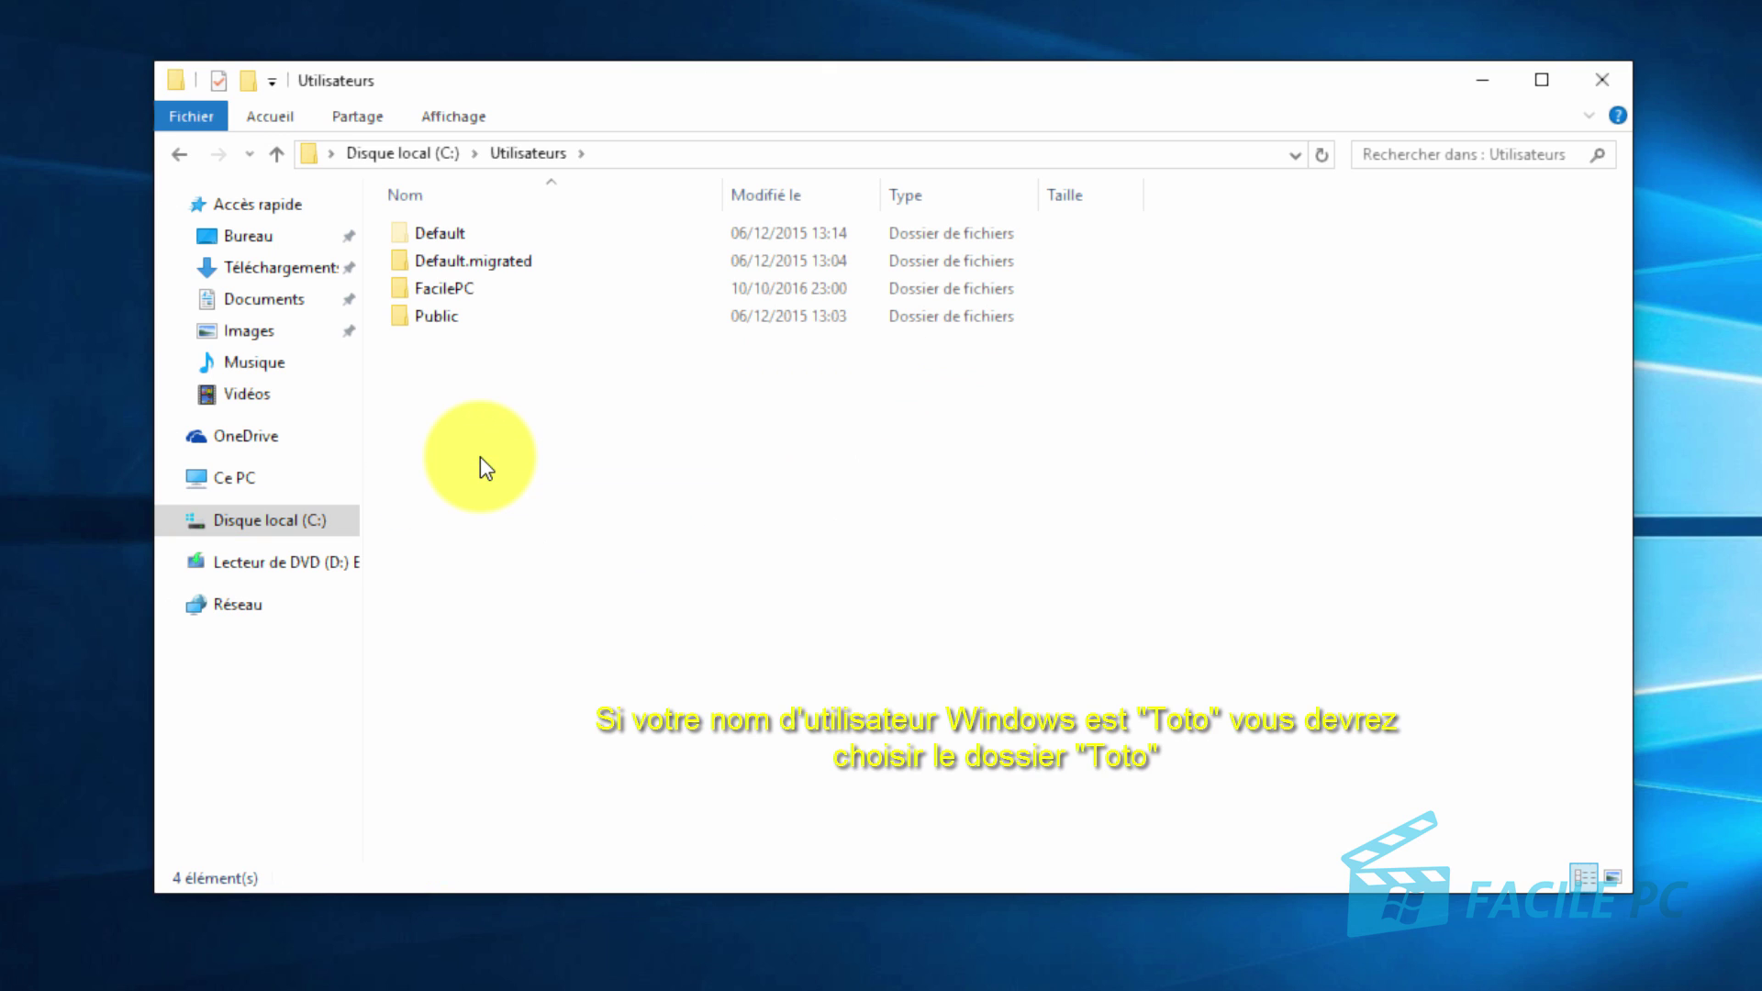
double_click(451, 292)
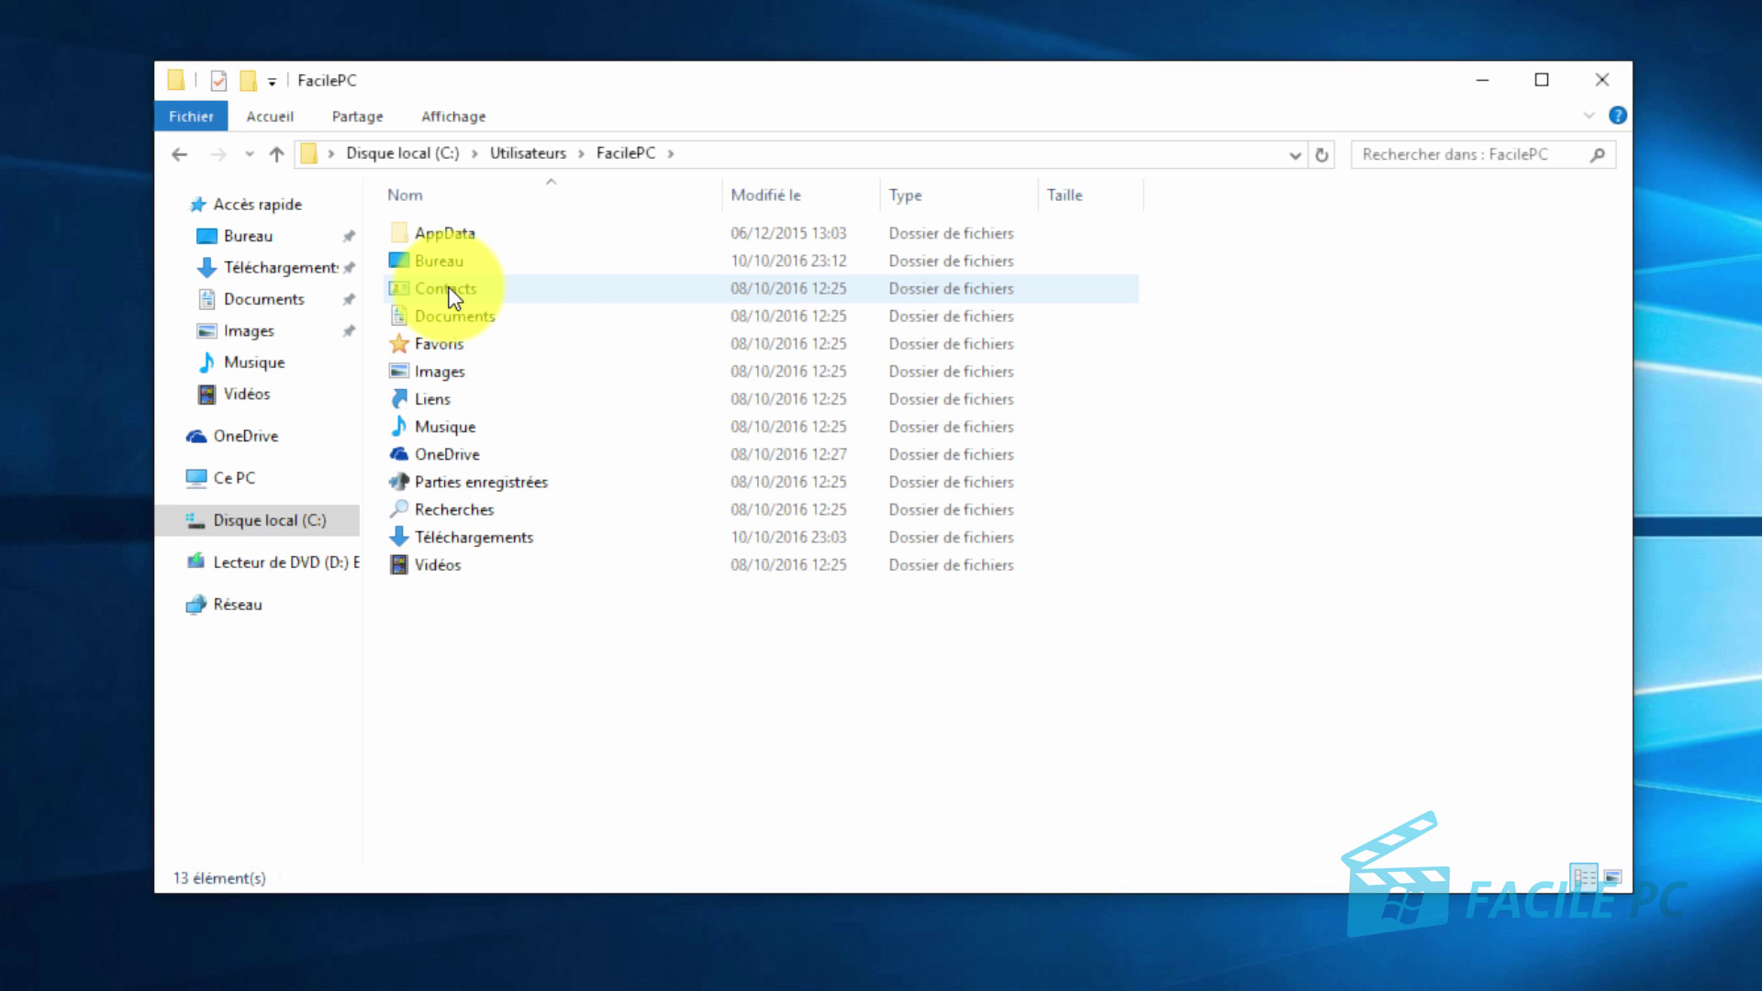
click(455, 237)
double_click(455, 236)
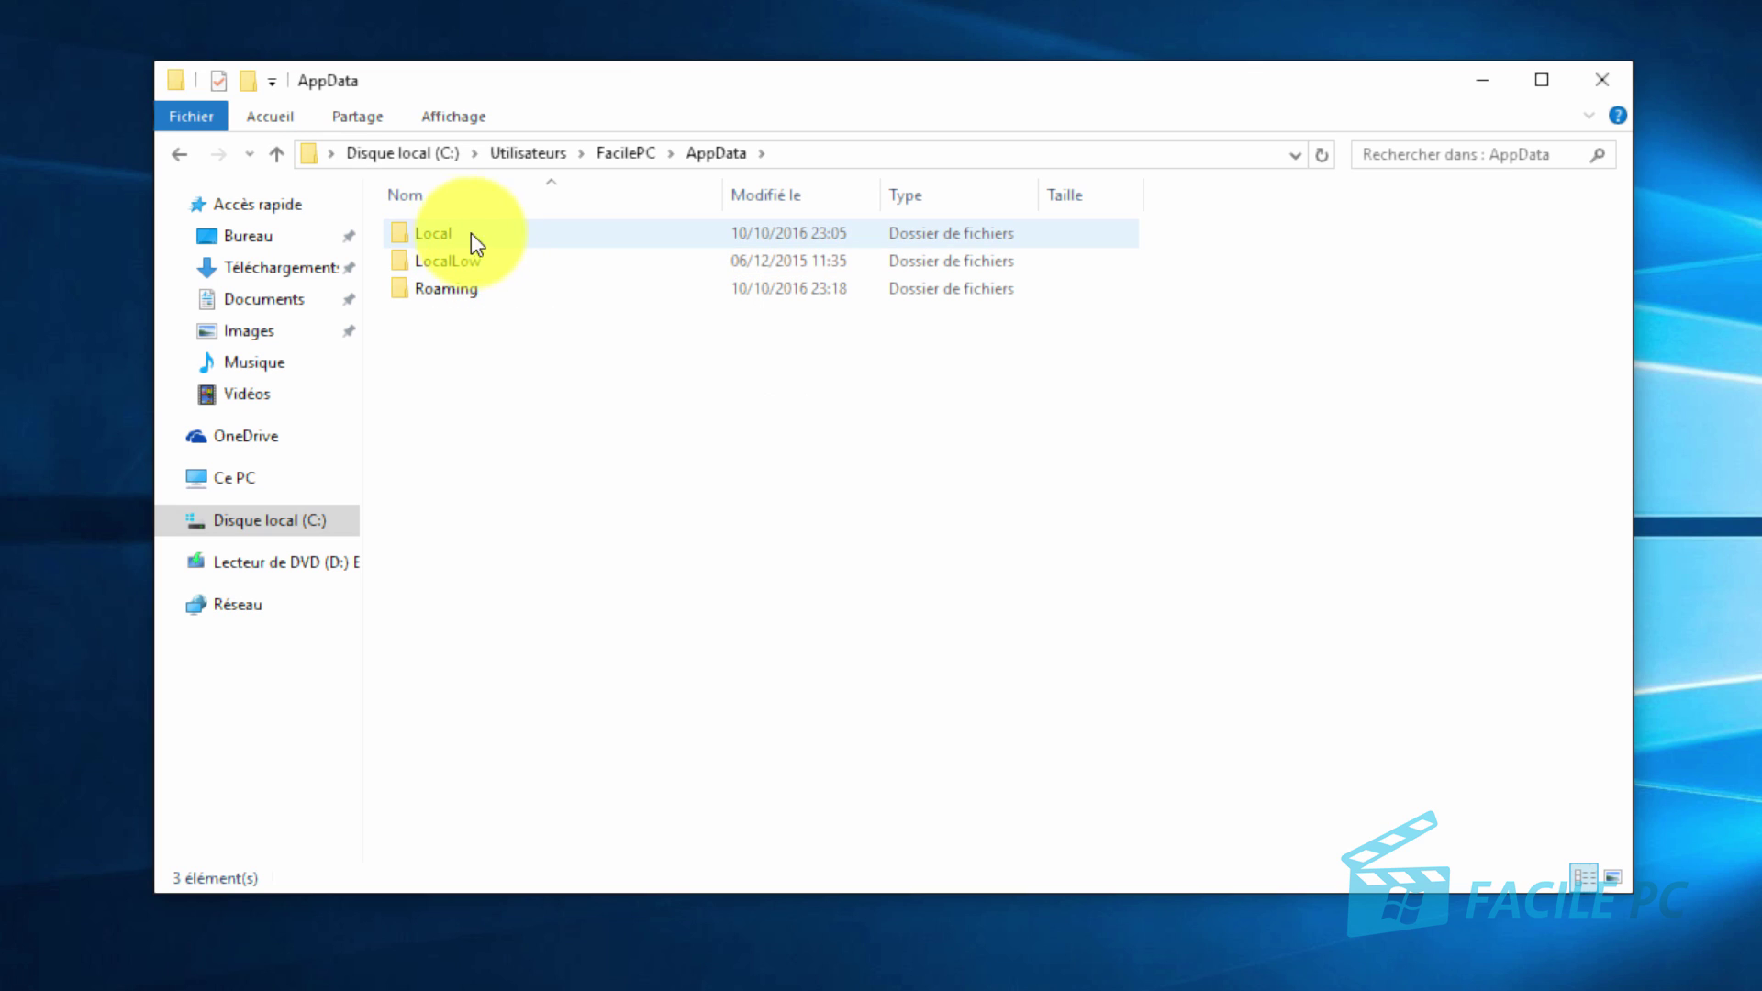
double_click(456, 237)
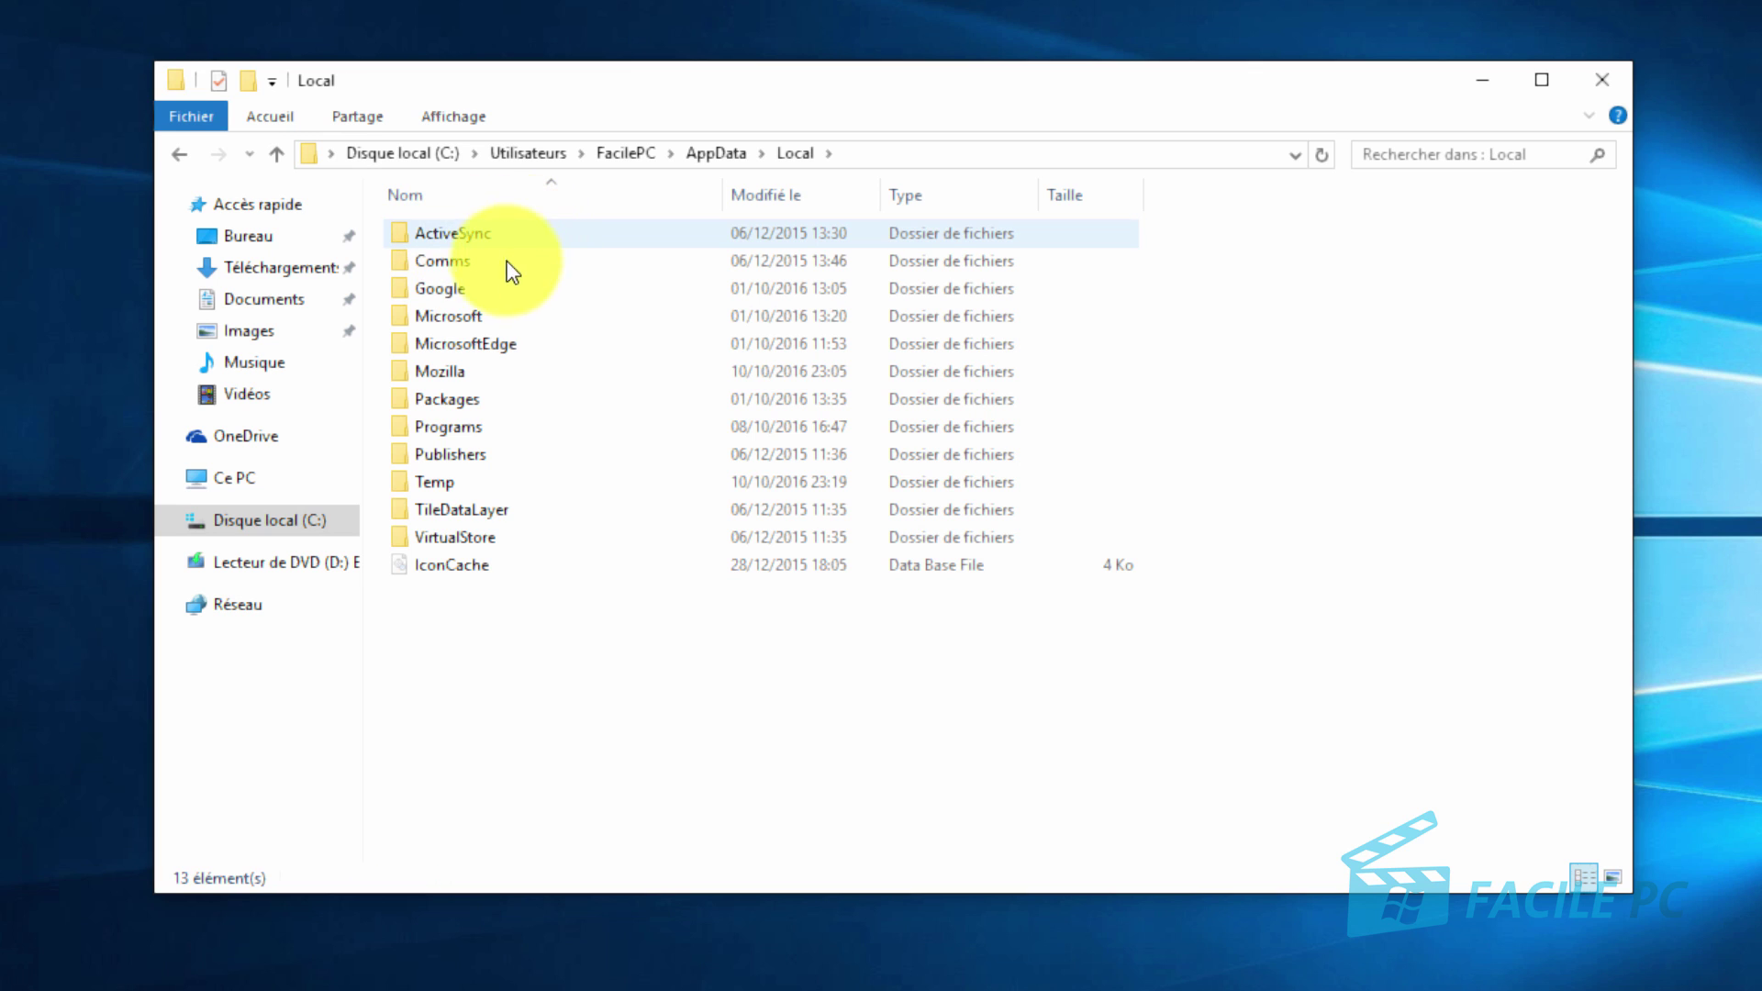
double_click(464, 400)
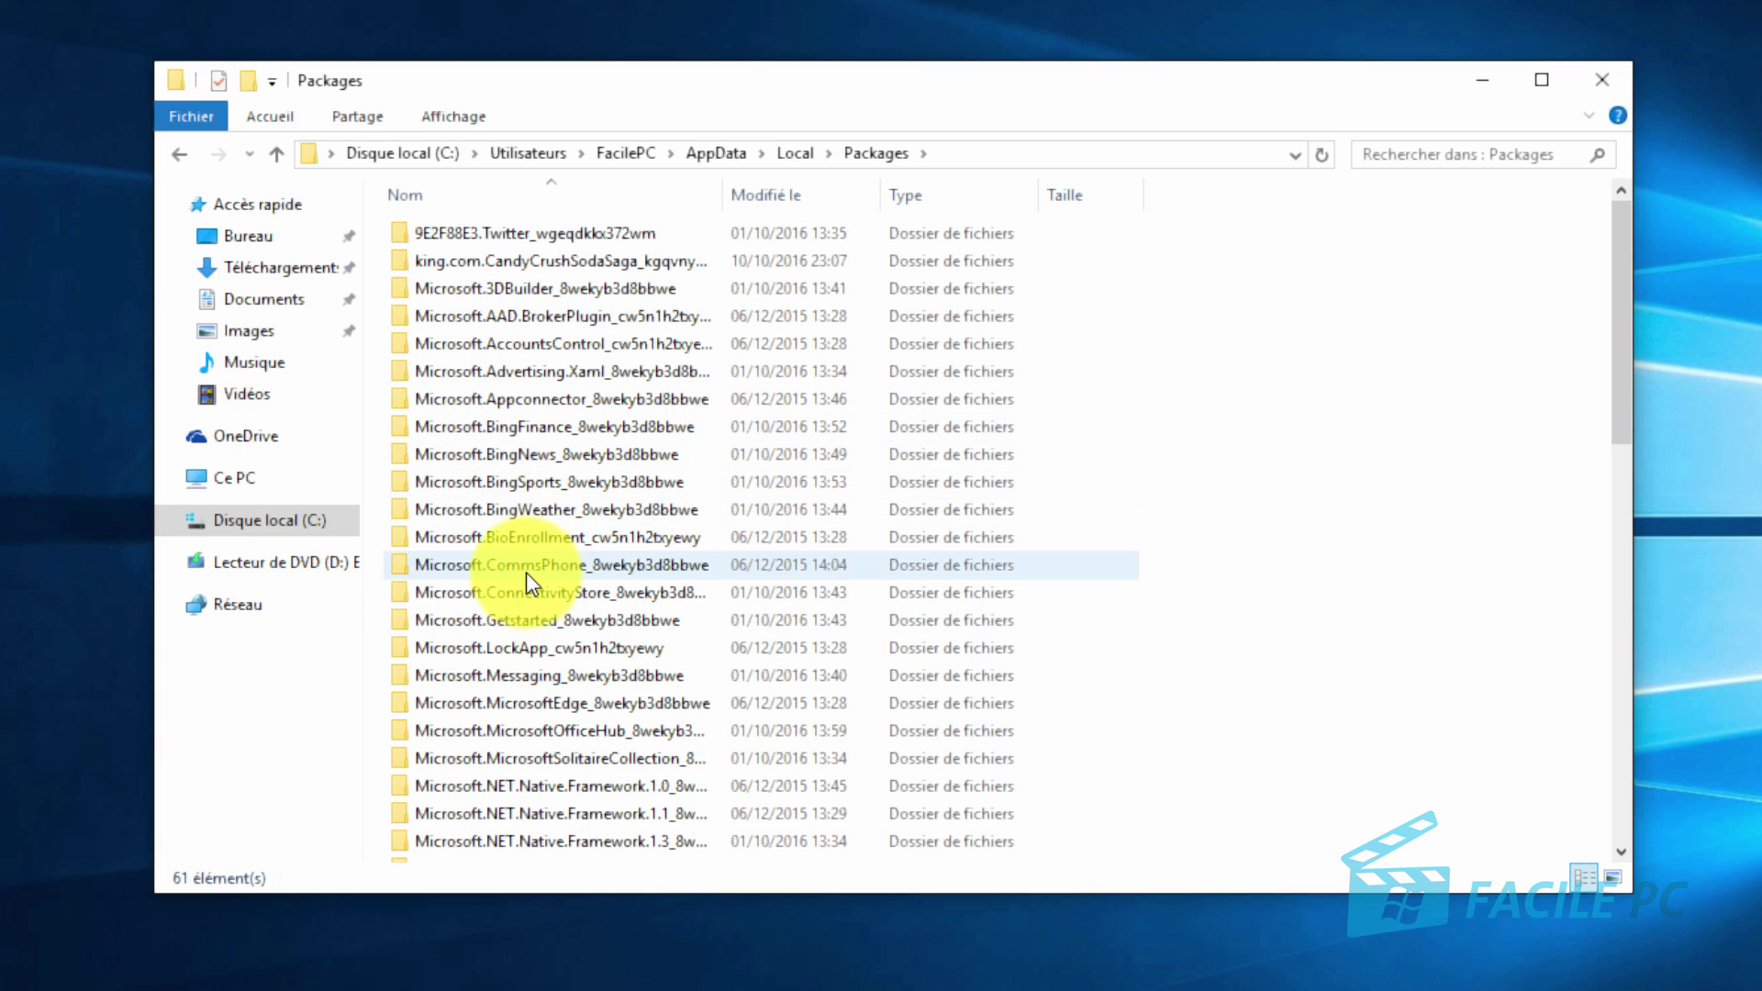
Delete the Microsoft.MicrosoftEdge_8wekyb3d8bbwe folder from the Packages folder
click(517, 712)
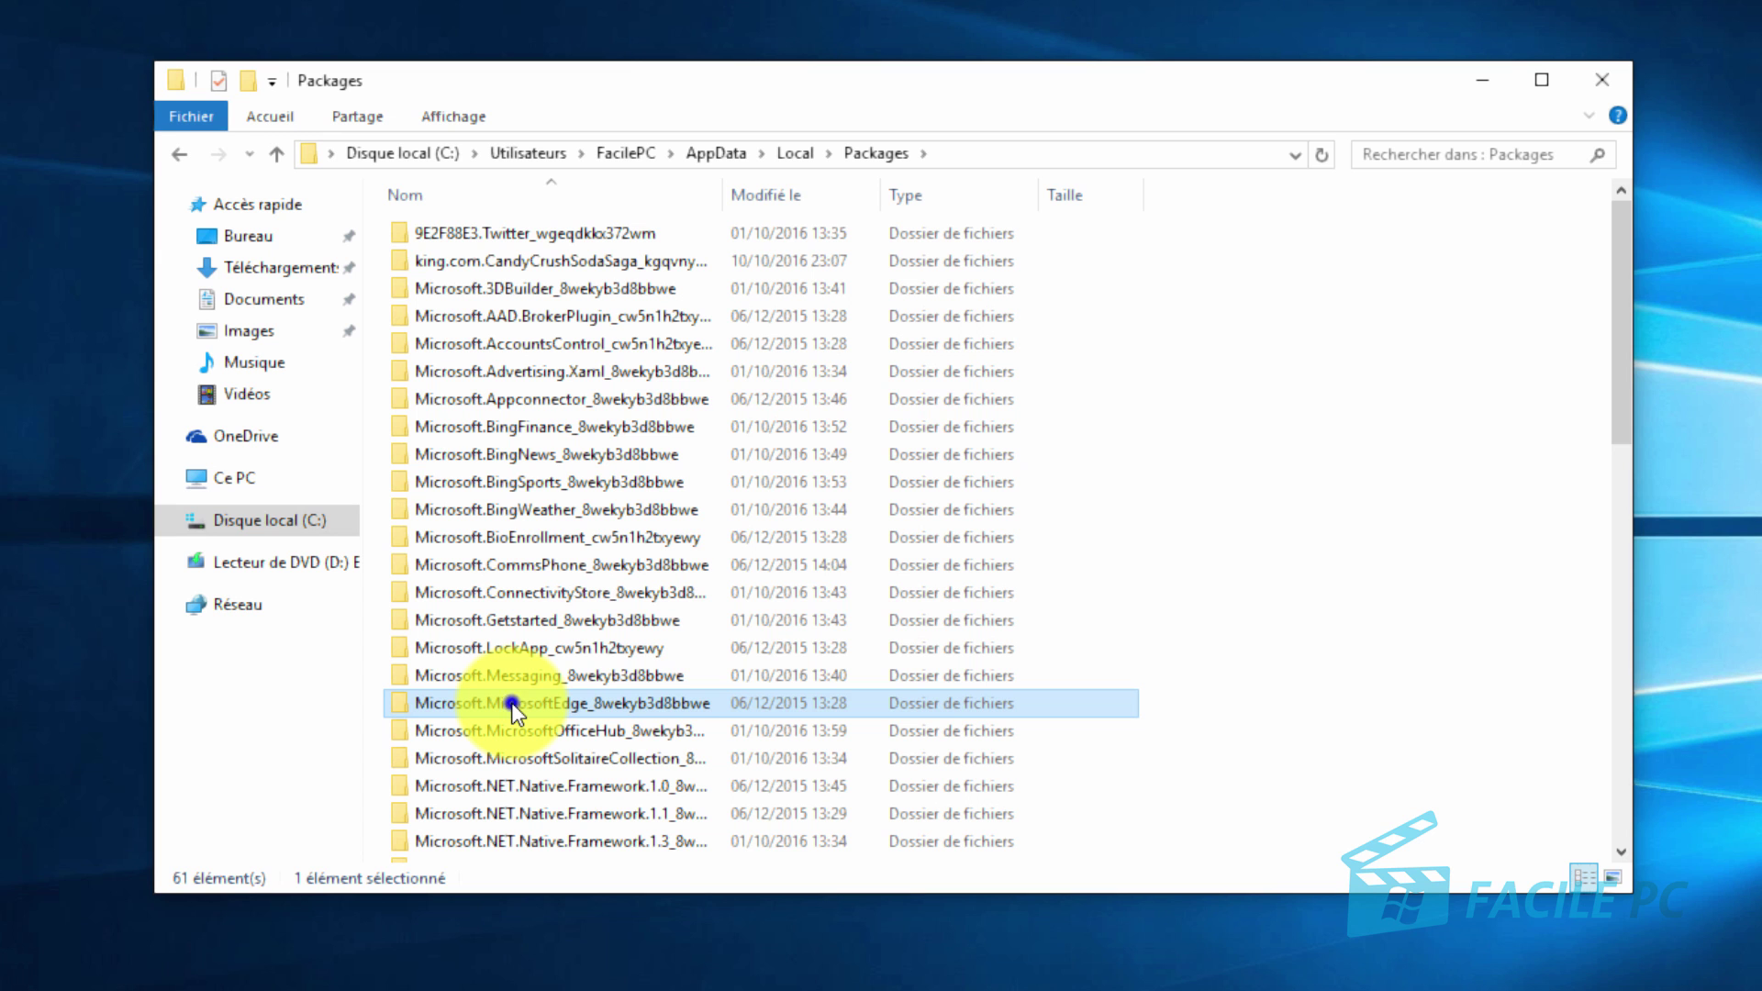
right_click(512, 705)
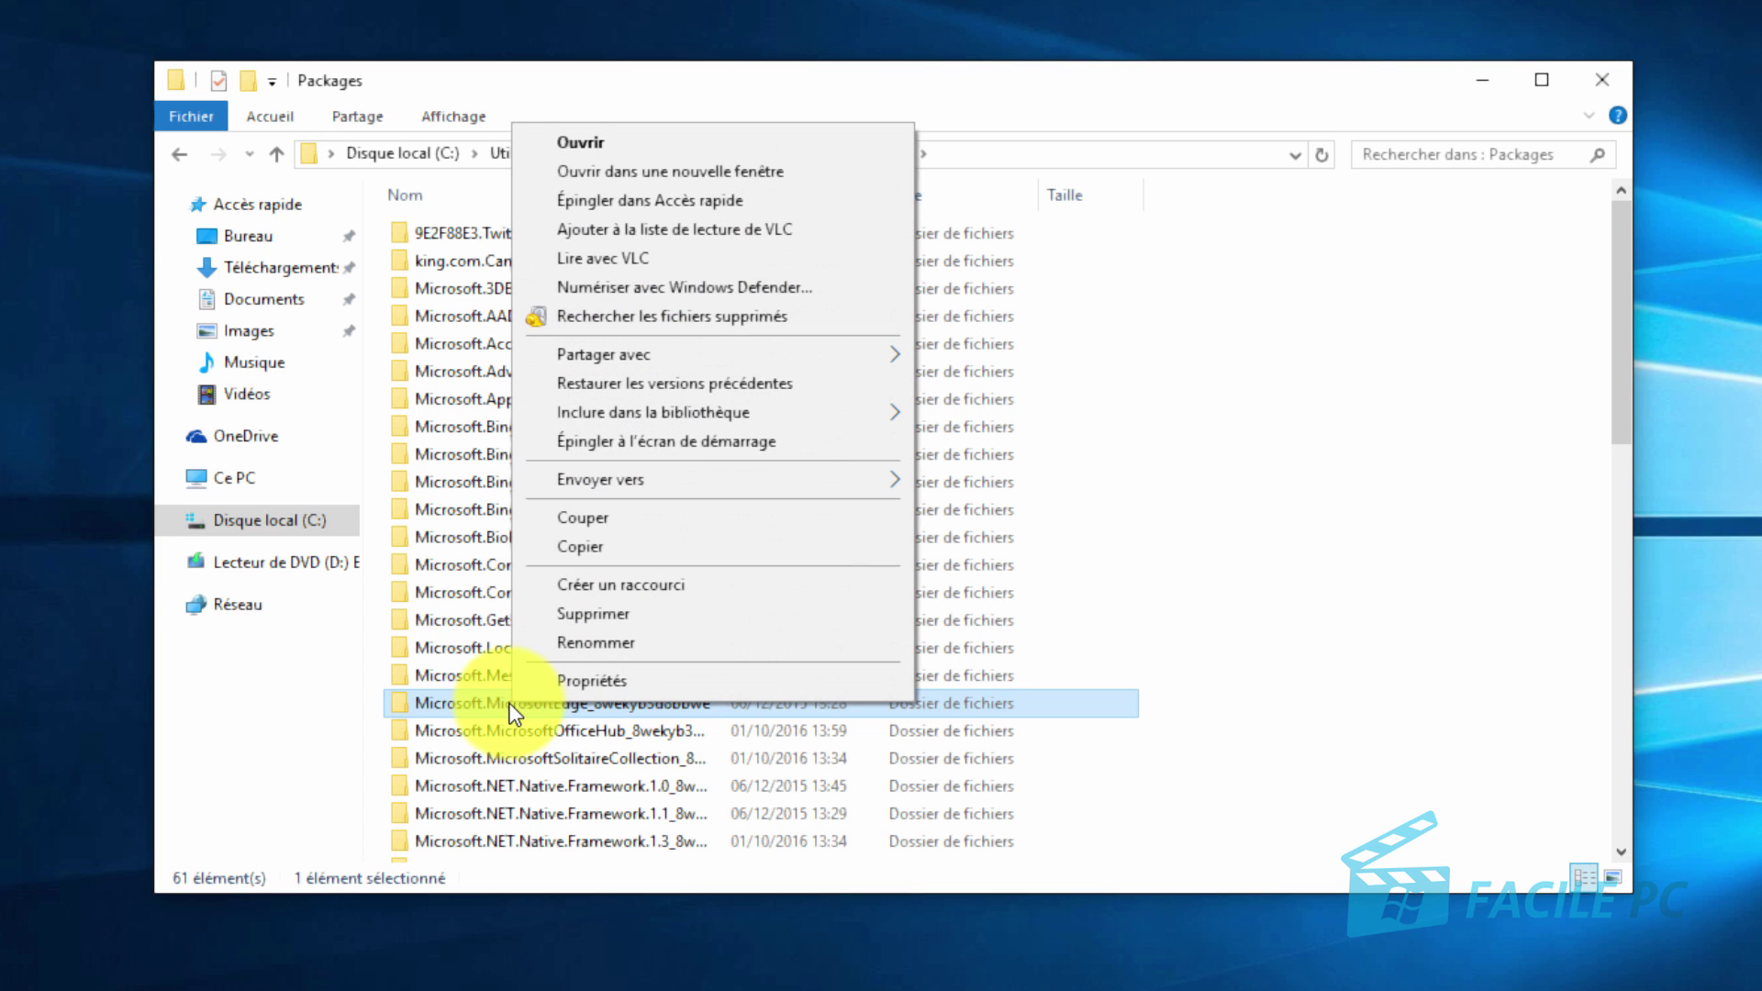
click(582, 615)
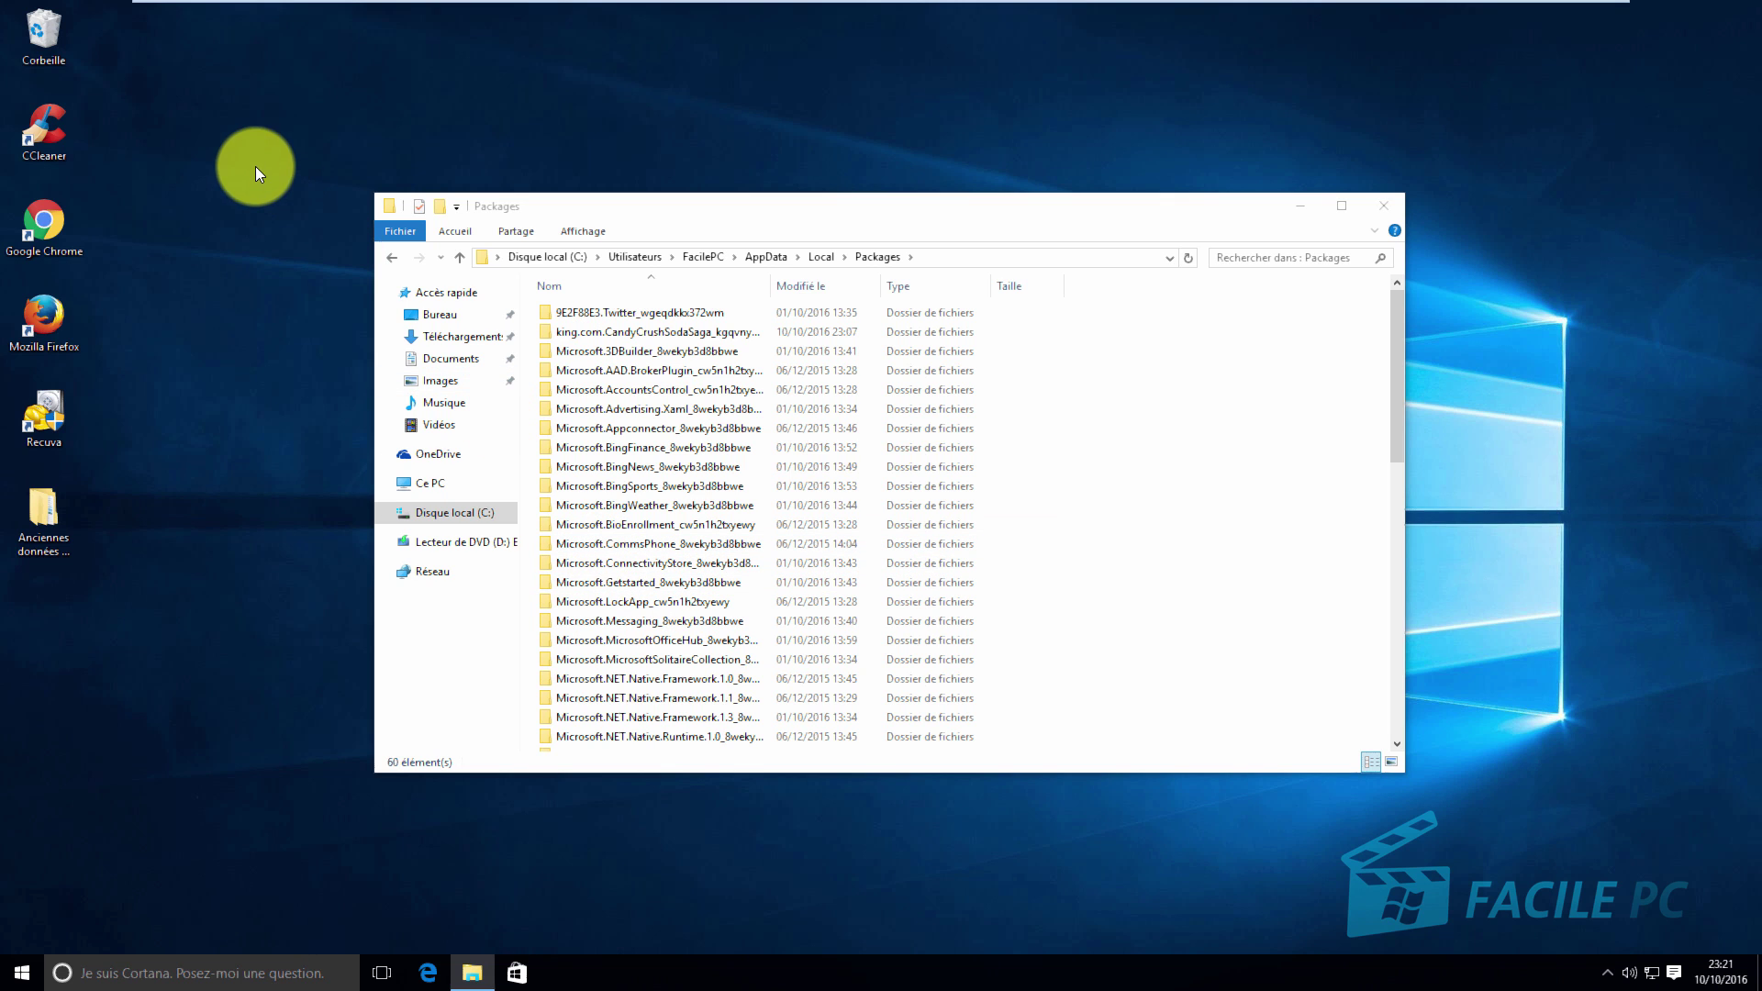
Empty the Recycle Bin ("Corbeille"), confirming the permanent deletion of the Edge folder, and close the File Explorer window
right_click(46, 38)
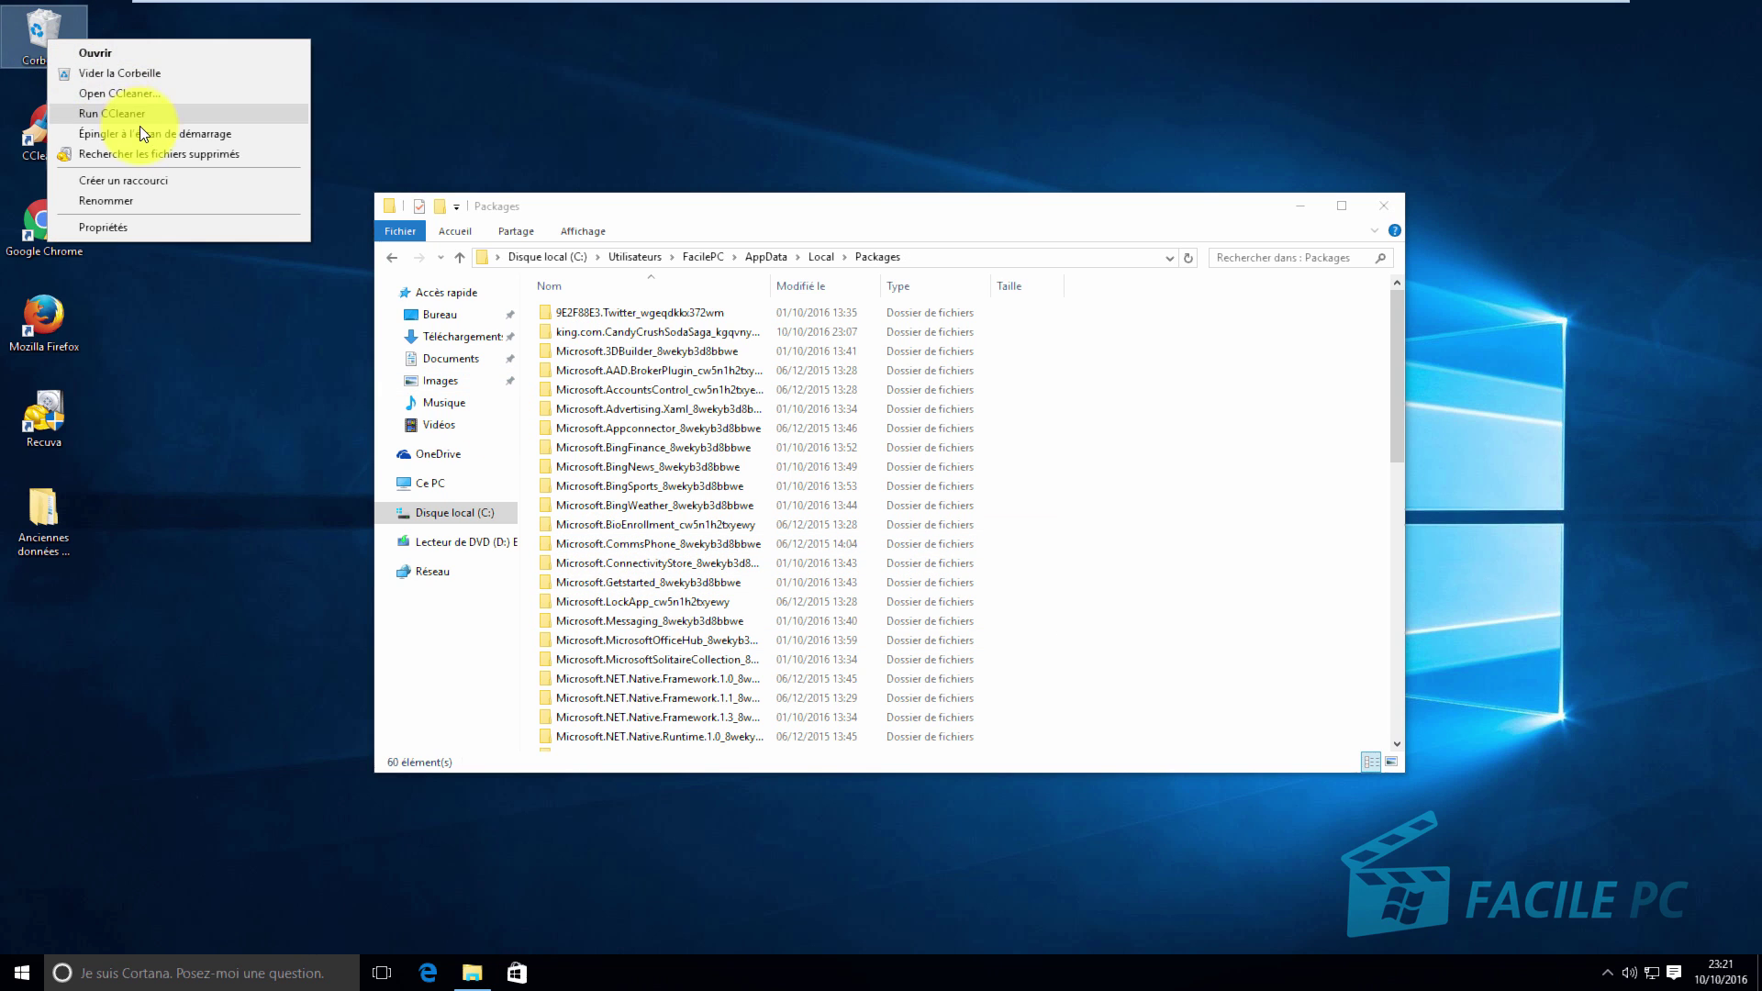
click(139, 73)
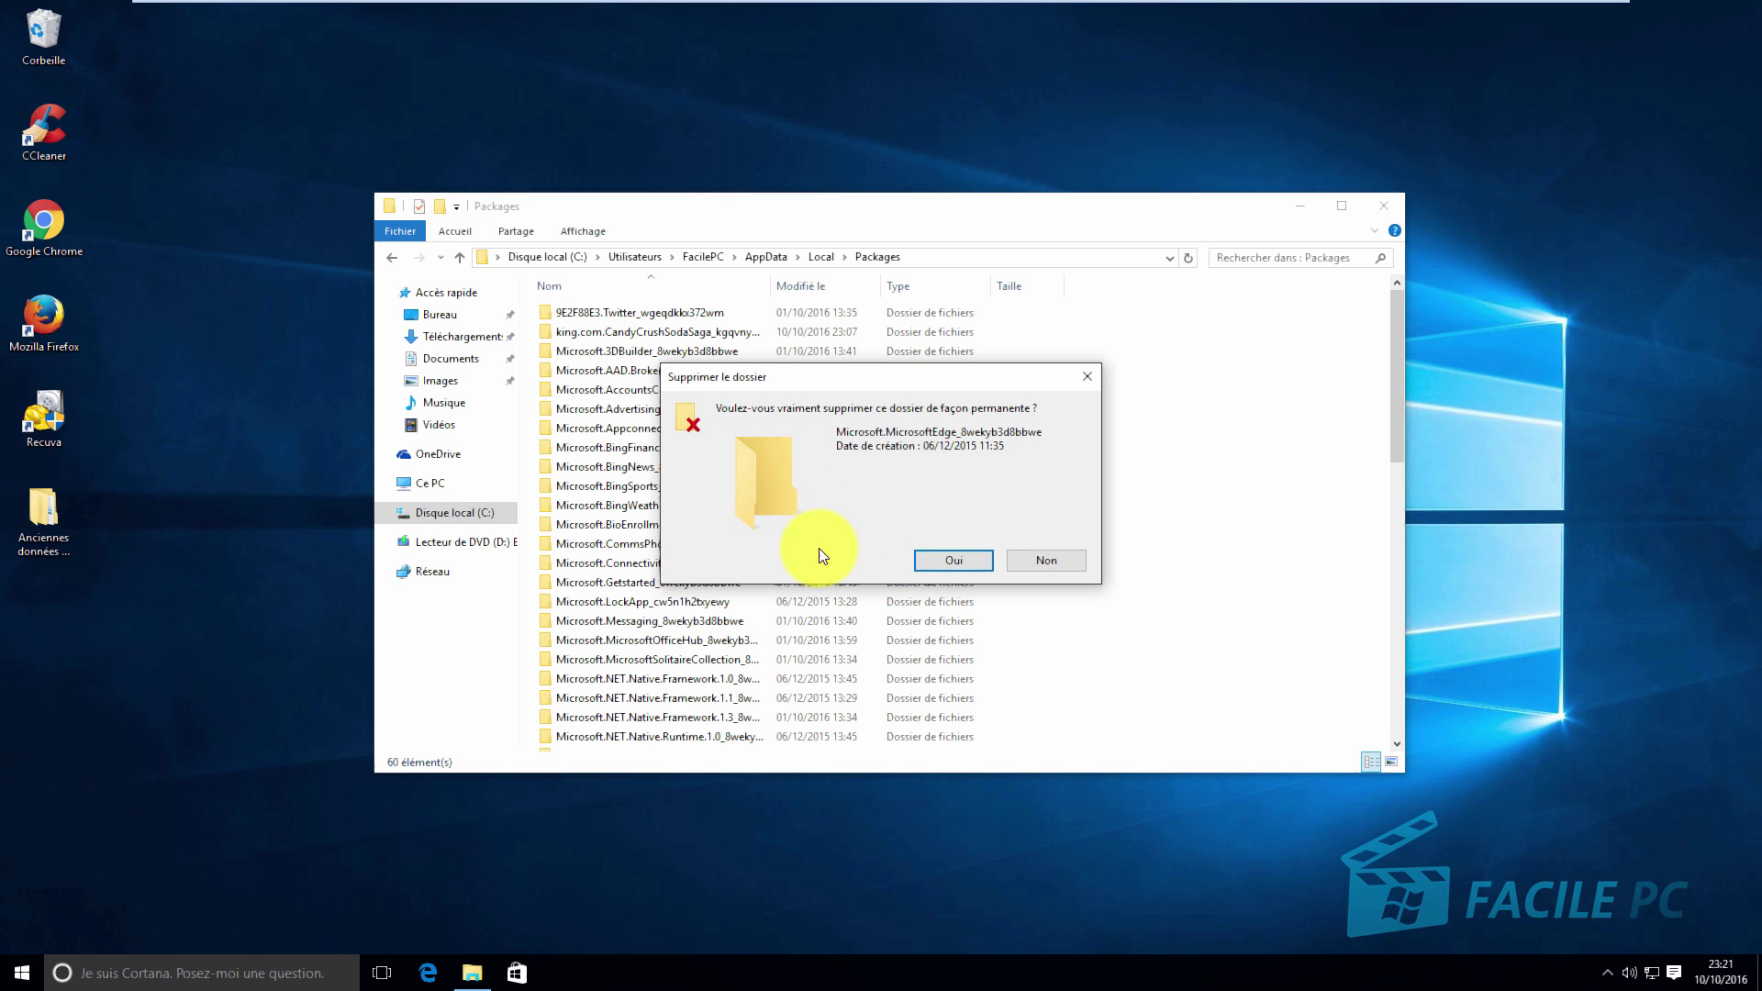
click(929, 561)
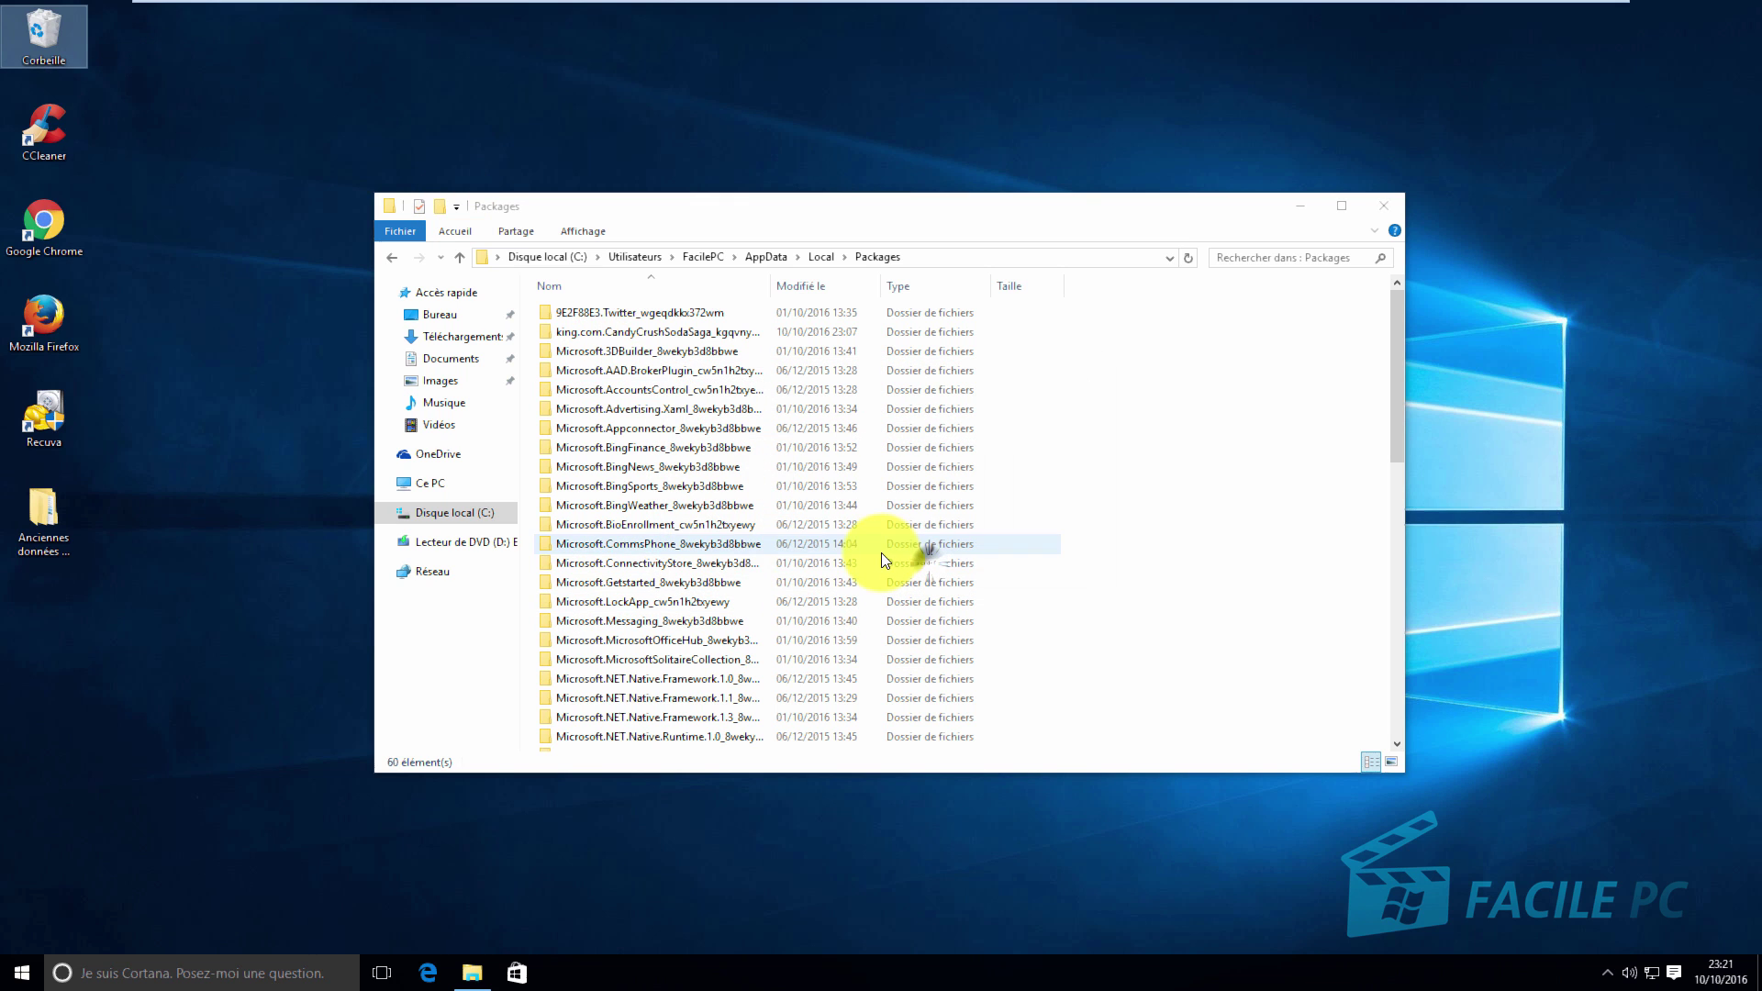
click(1380, 205)
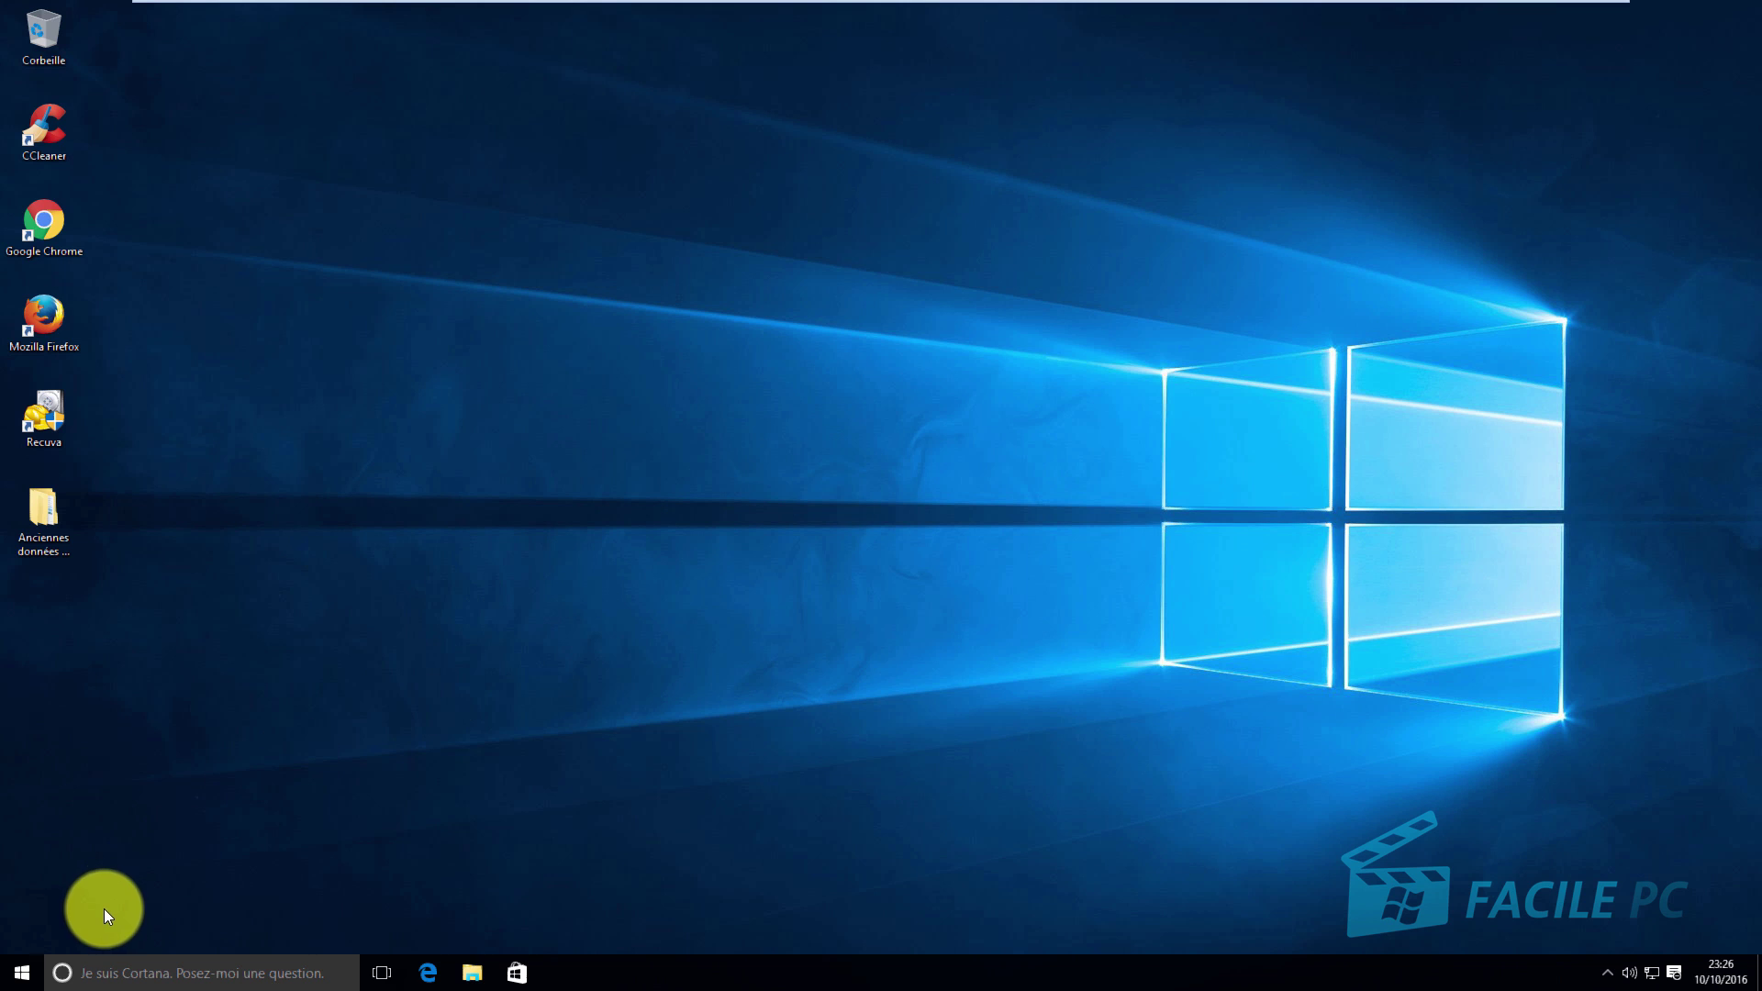
click(21, 971)
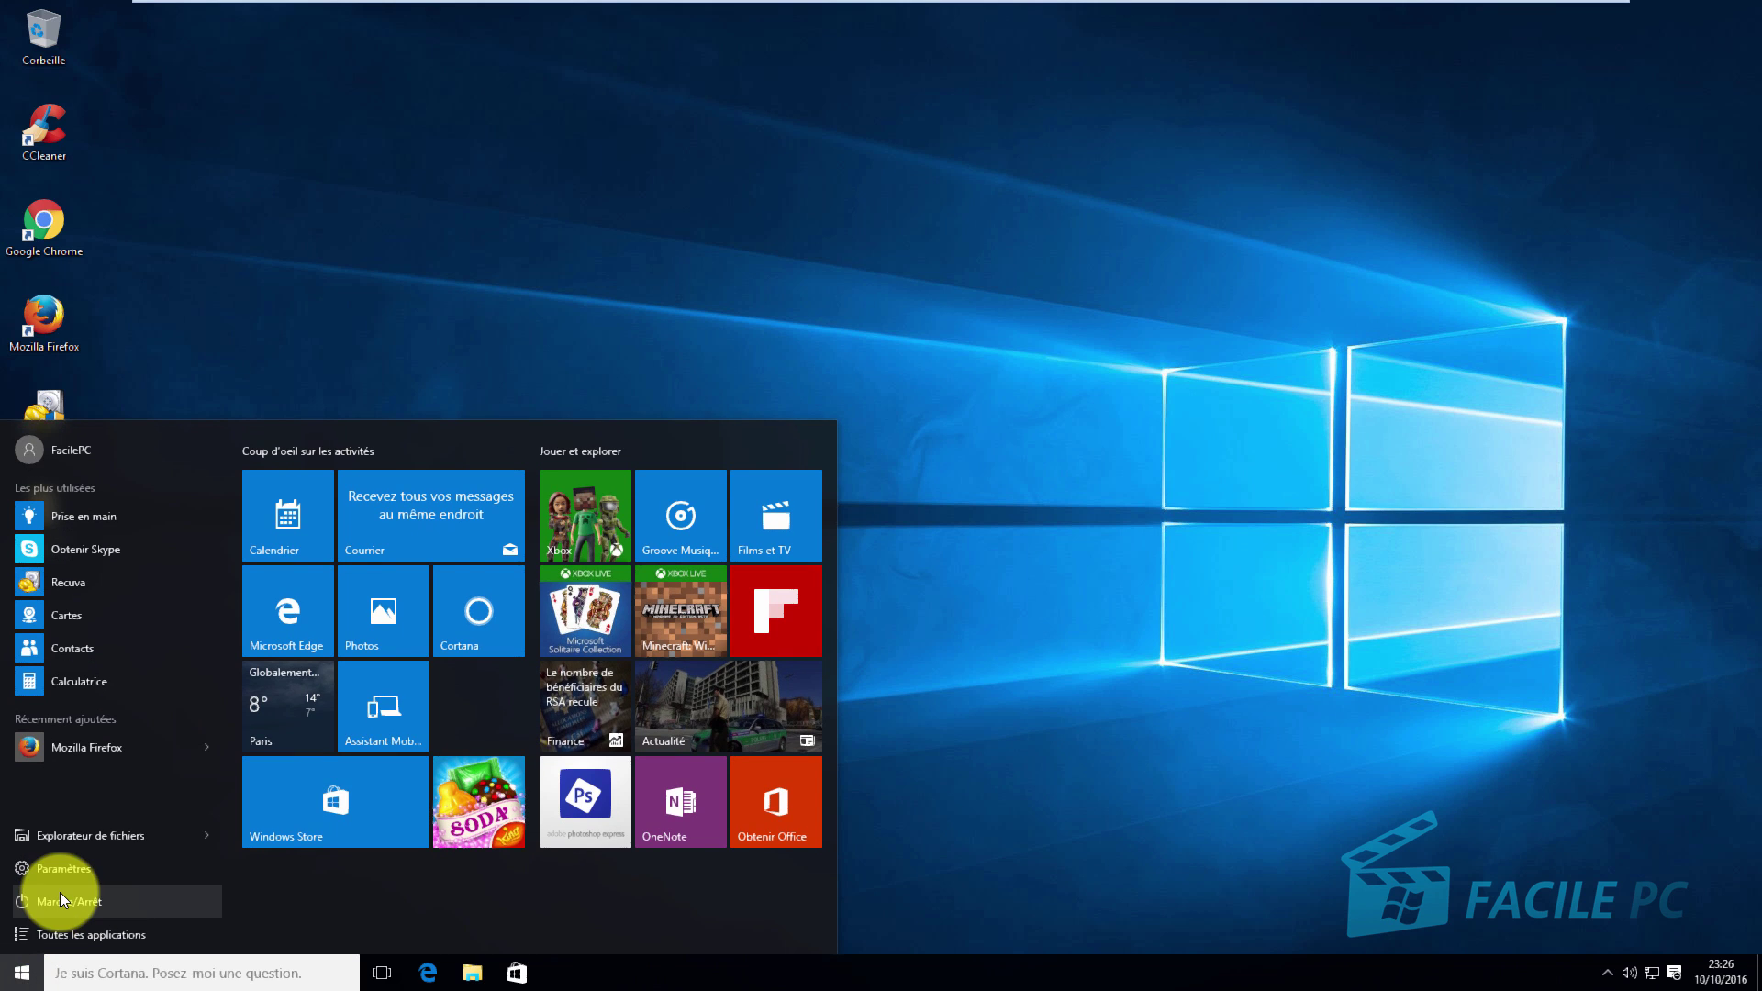
click(73, 899)
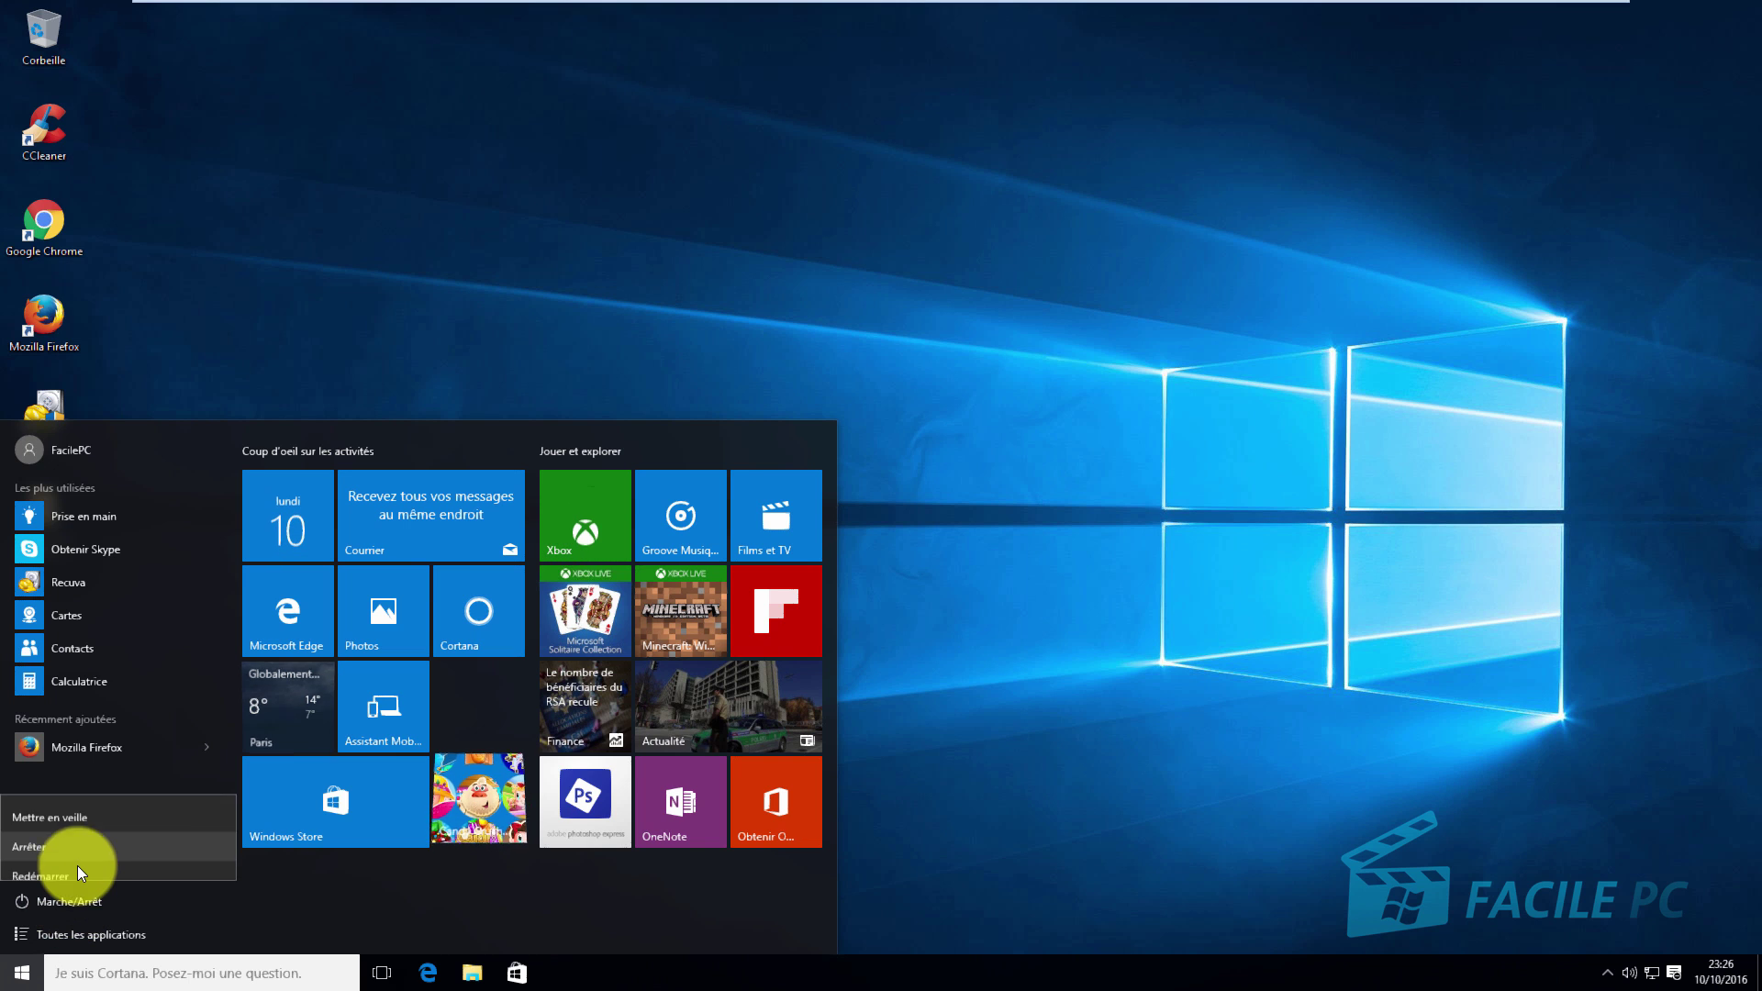
key(Escape)
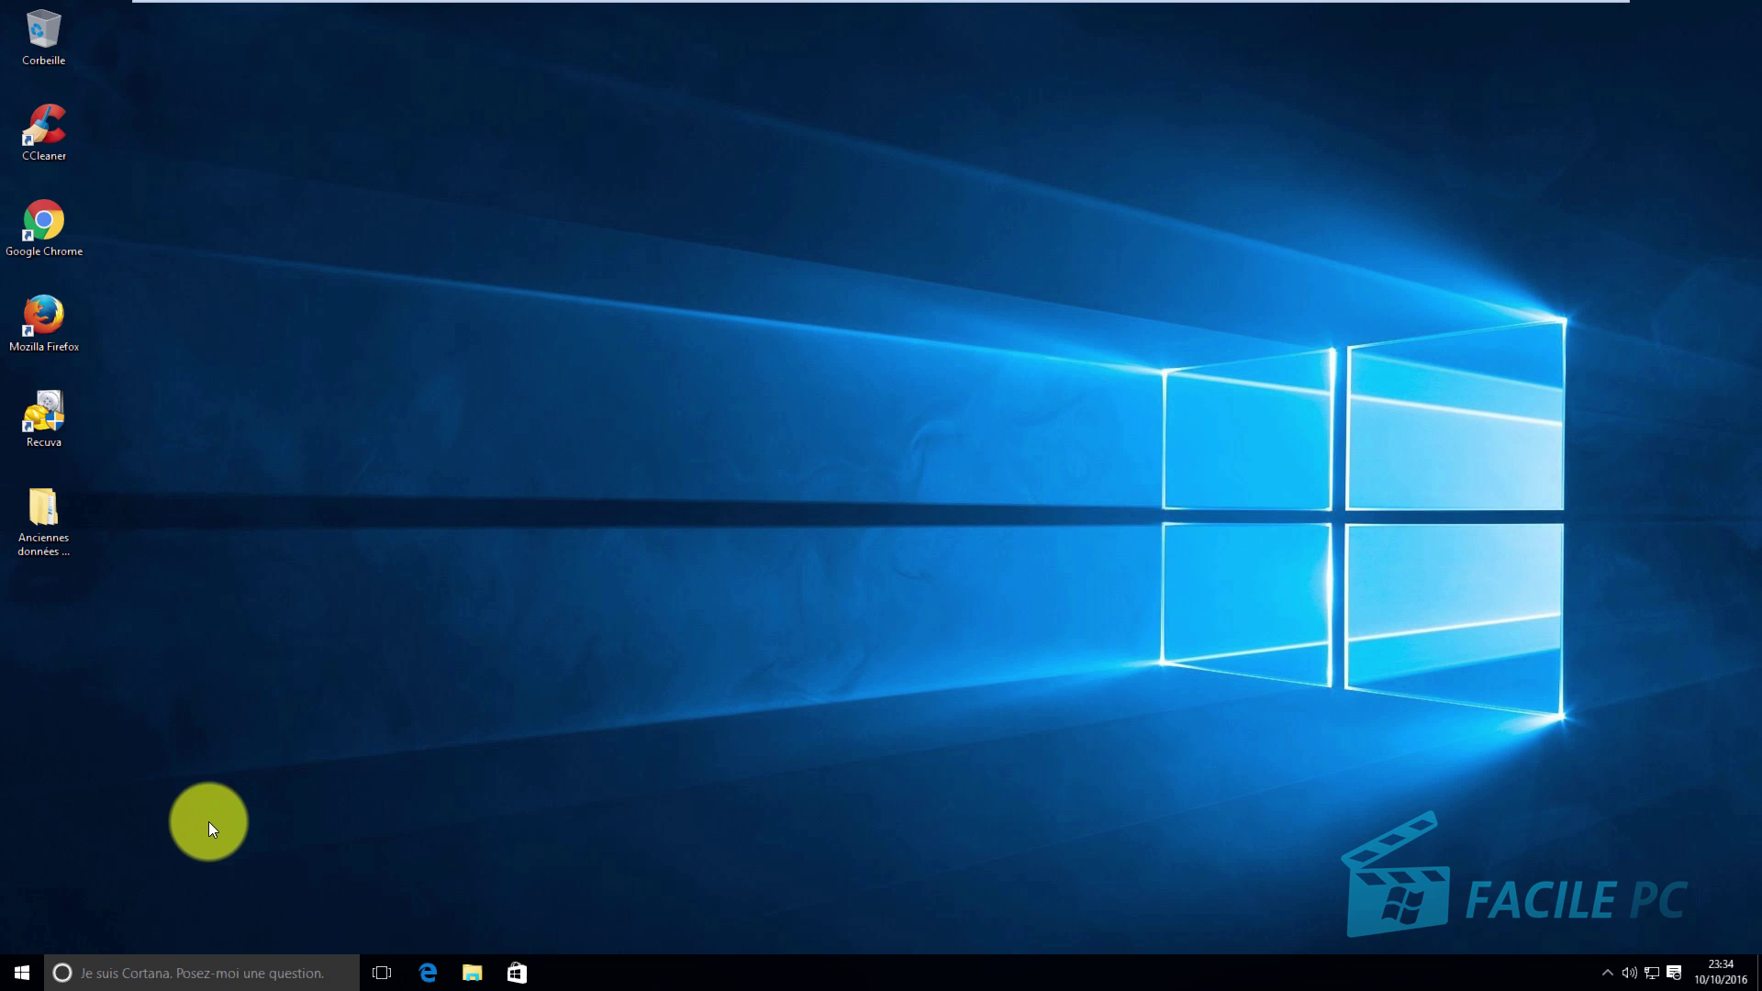
Find Windows PowerShell through a search for "powershell" and run it as administrator, allowing it to make changes to the computer
click(190, 968)
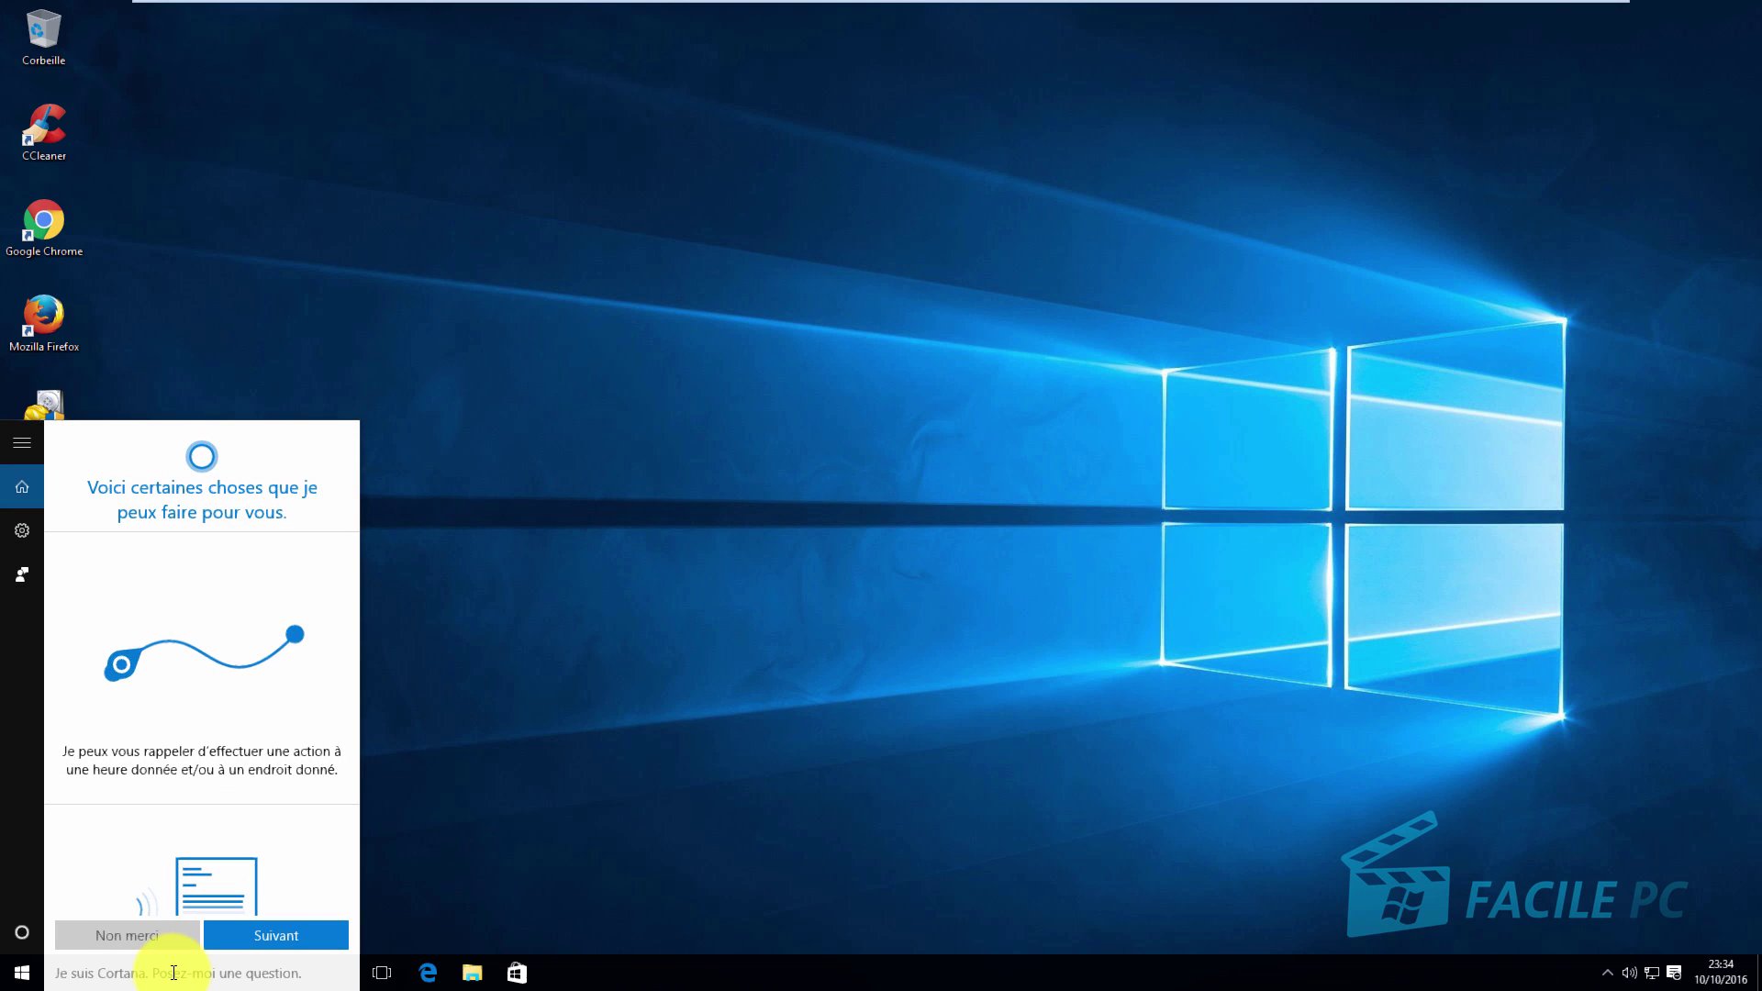
text(po)
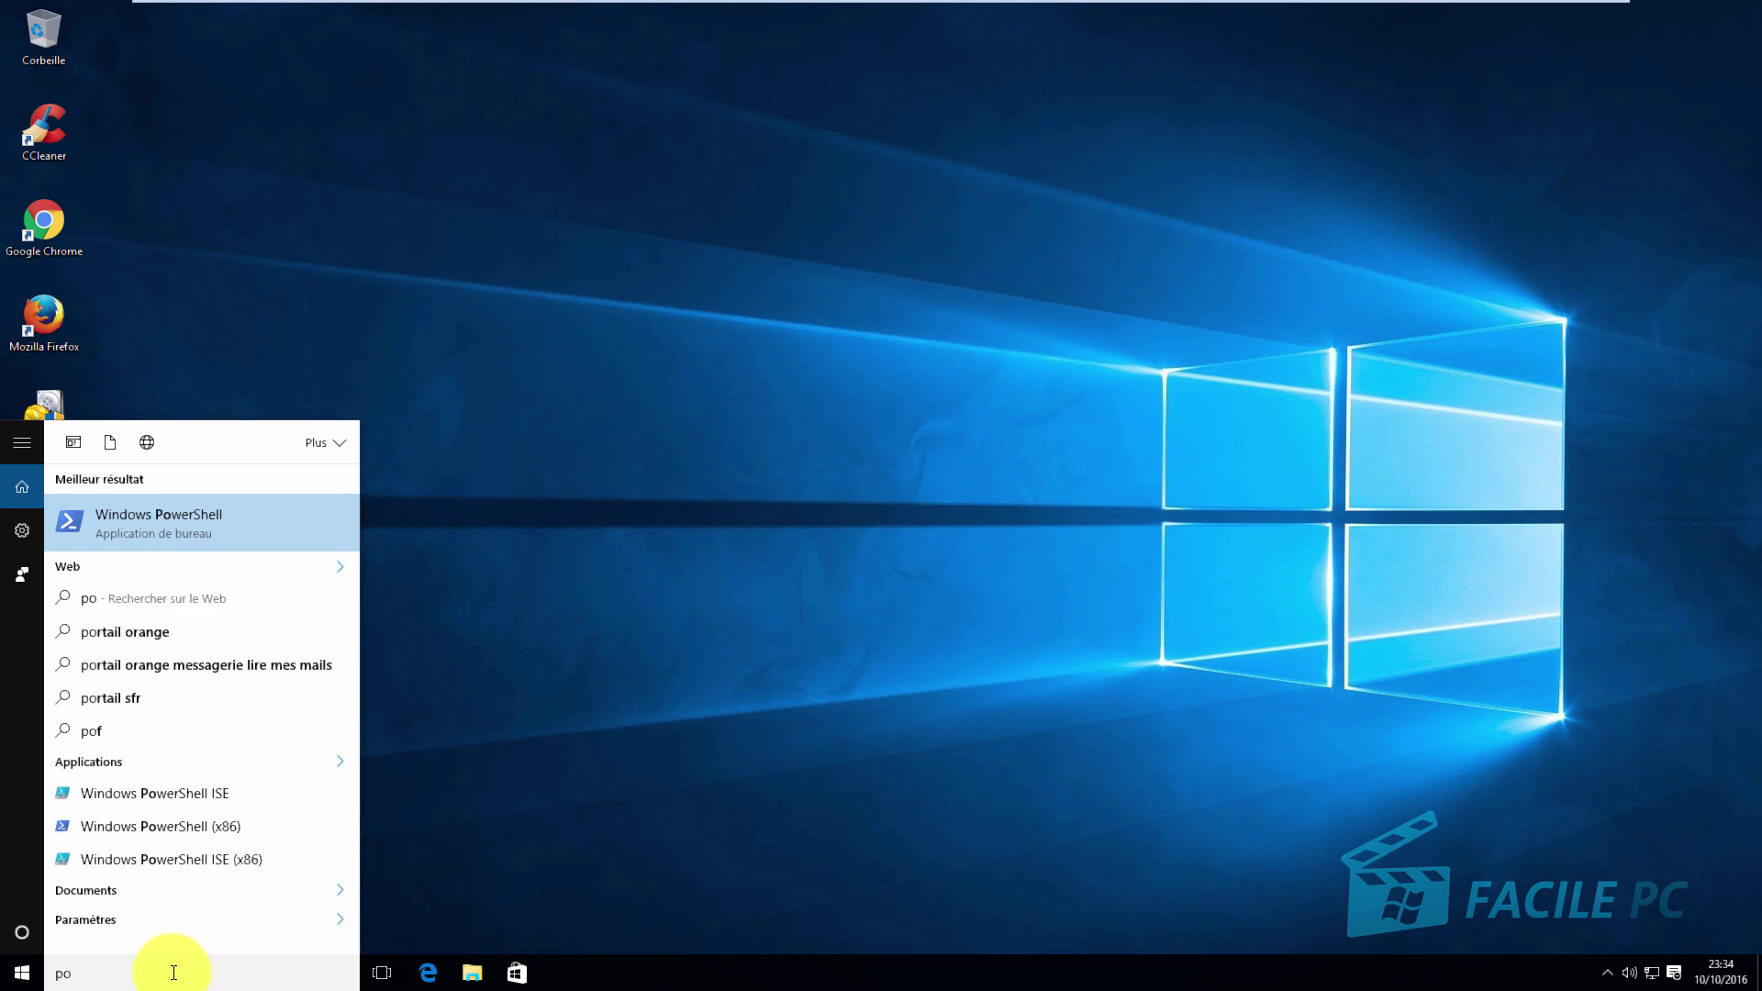
text(wershell)
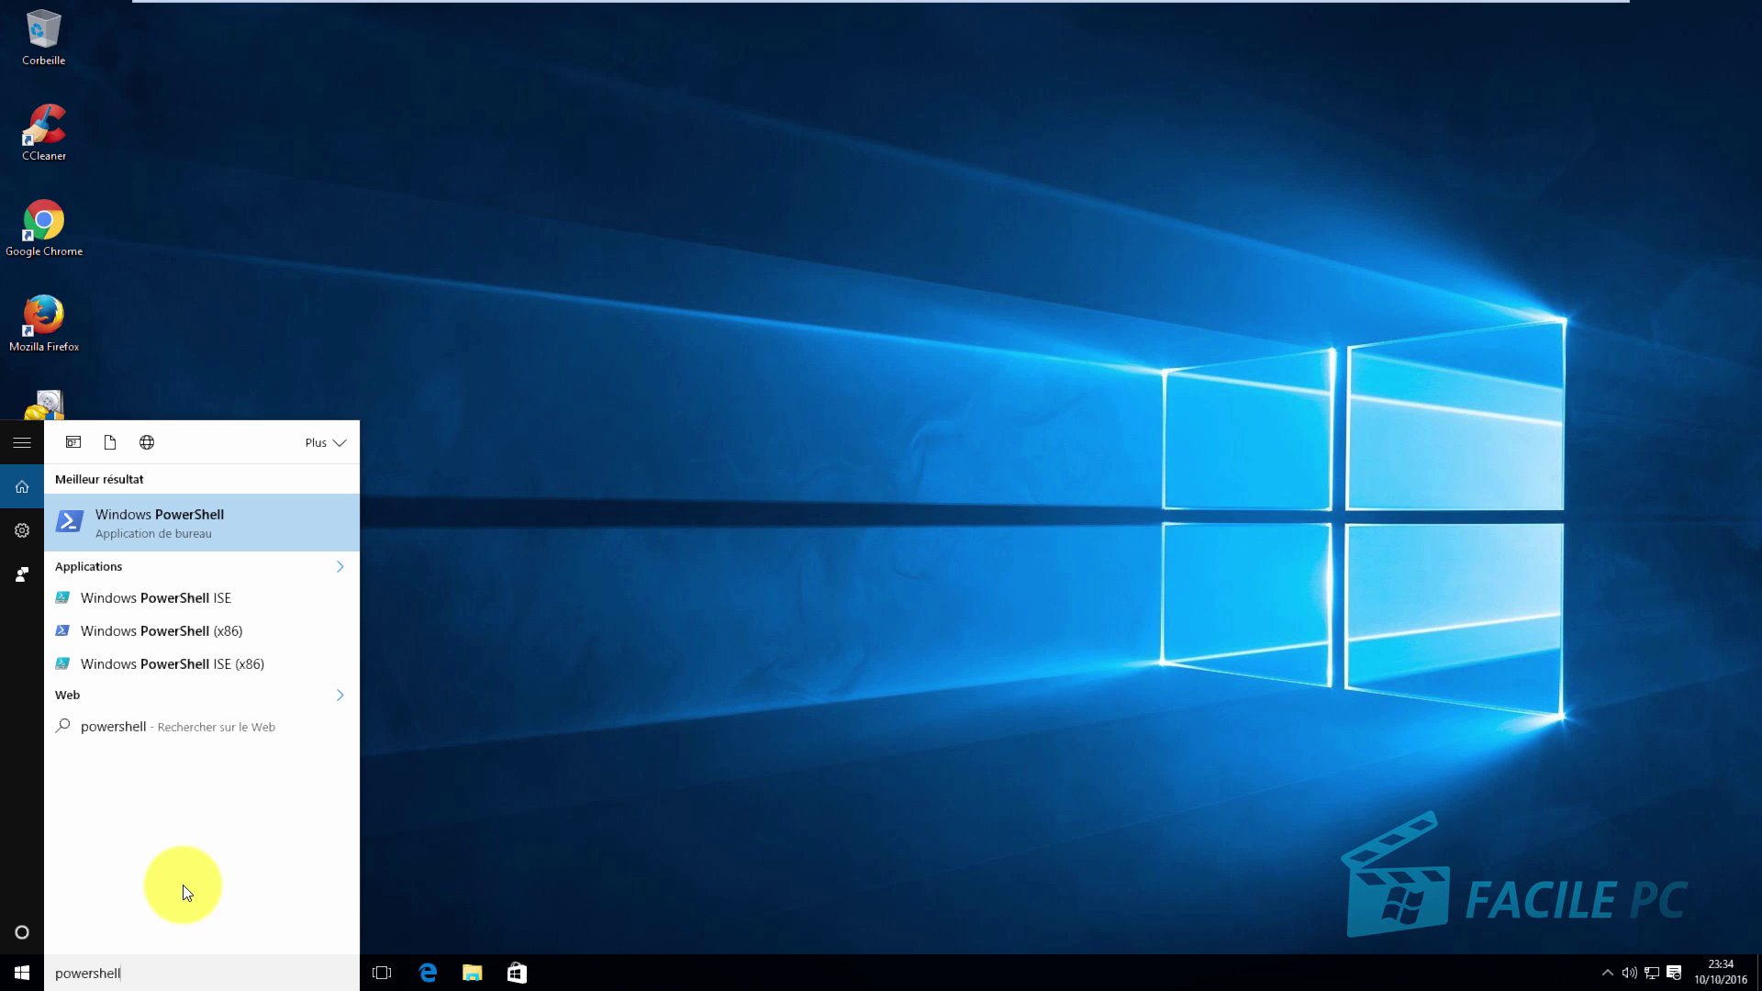
right_click(223, 526)
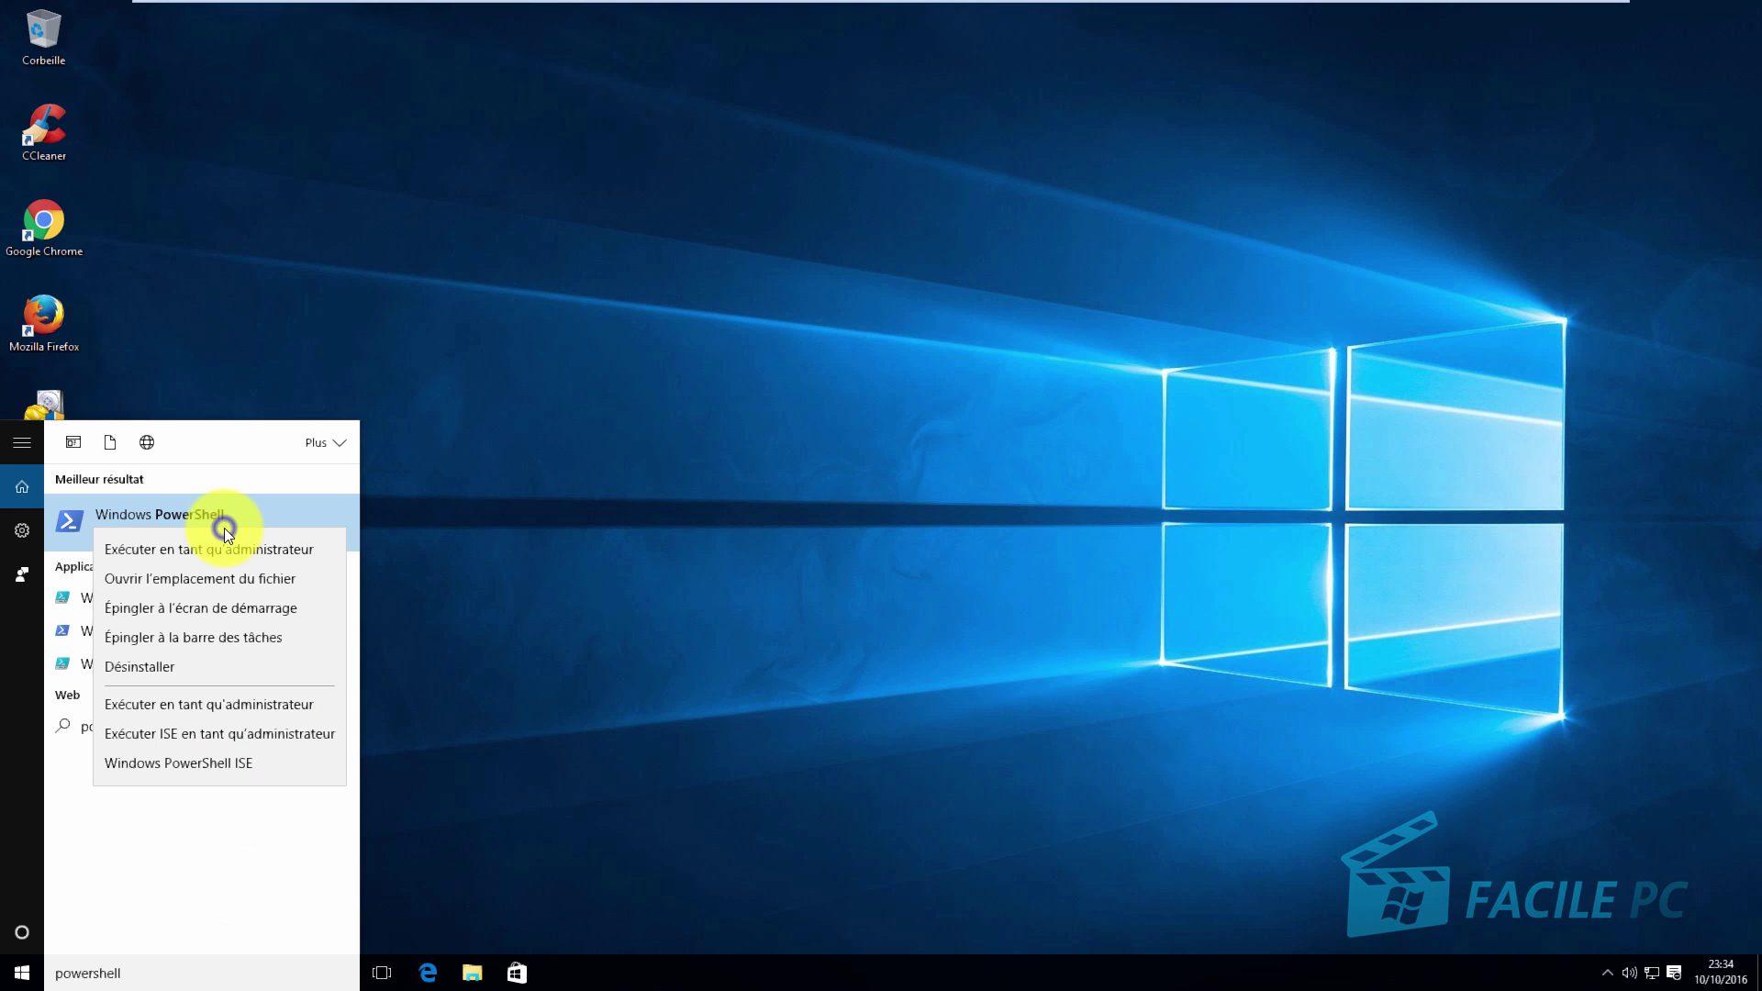
click(235, 553)
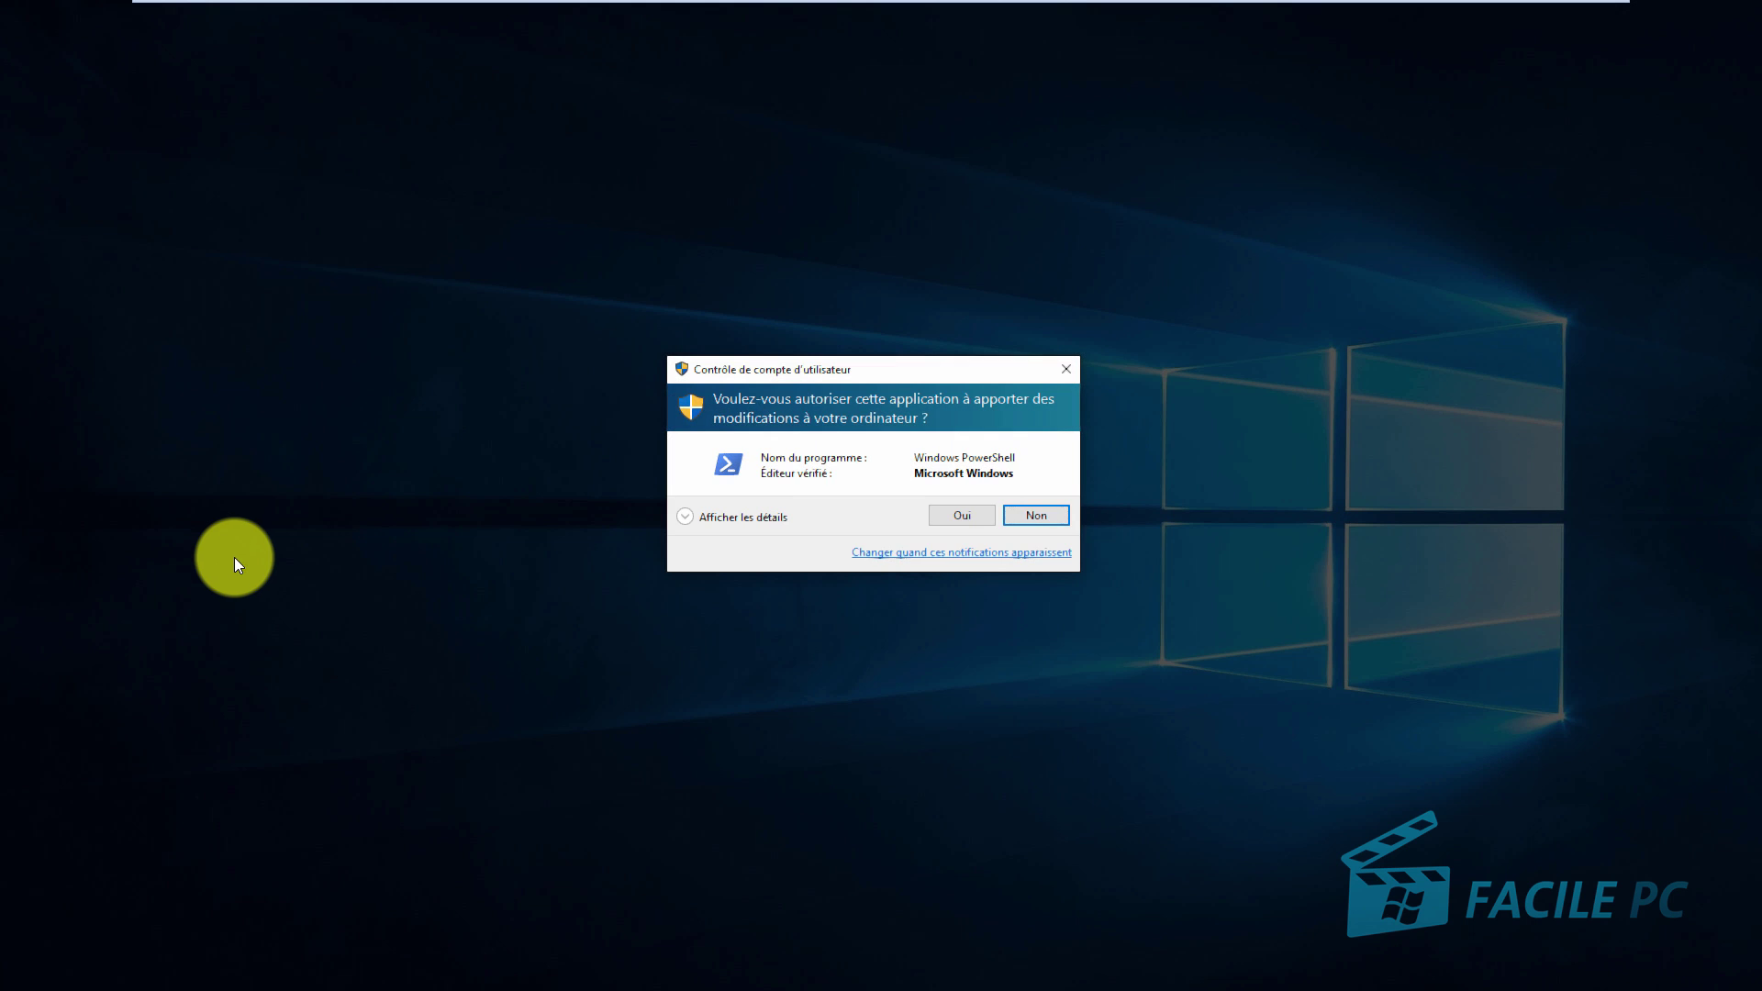
click(946, 521)
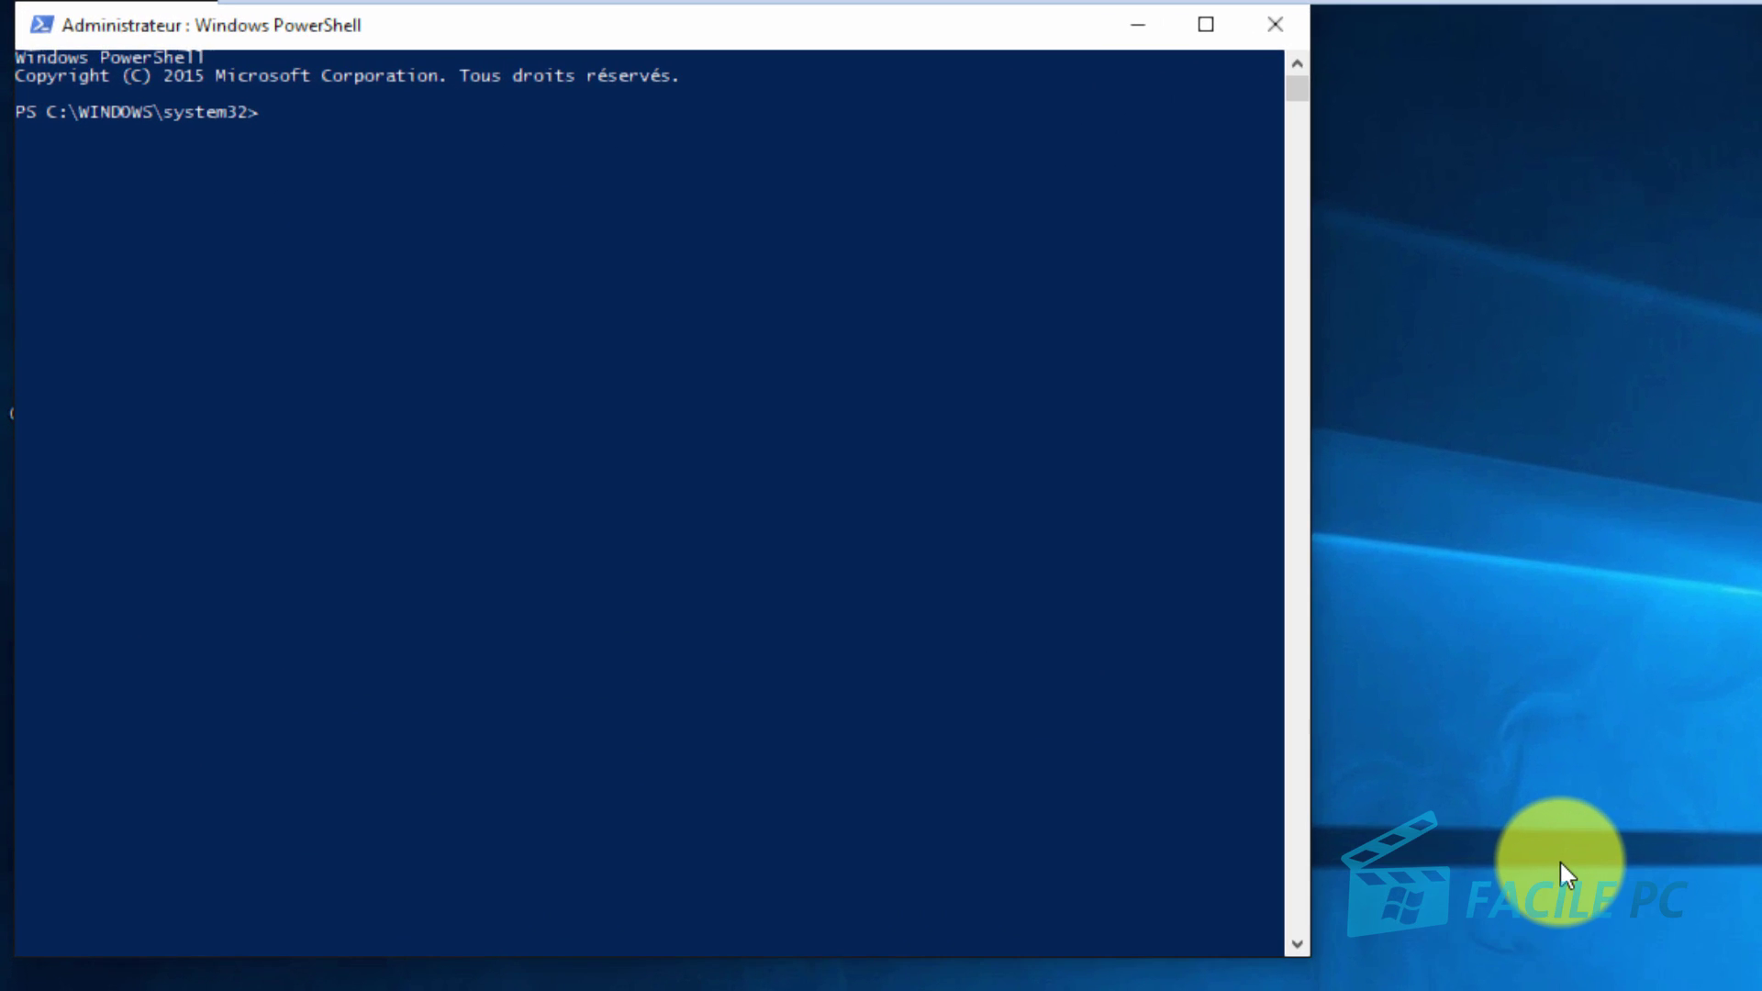
Change the PowerShell working directory to c:\users\FacilePC, checking the folder name against the Windows account name
text(cd c:\users\FacileP)
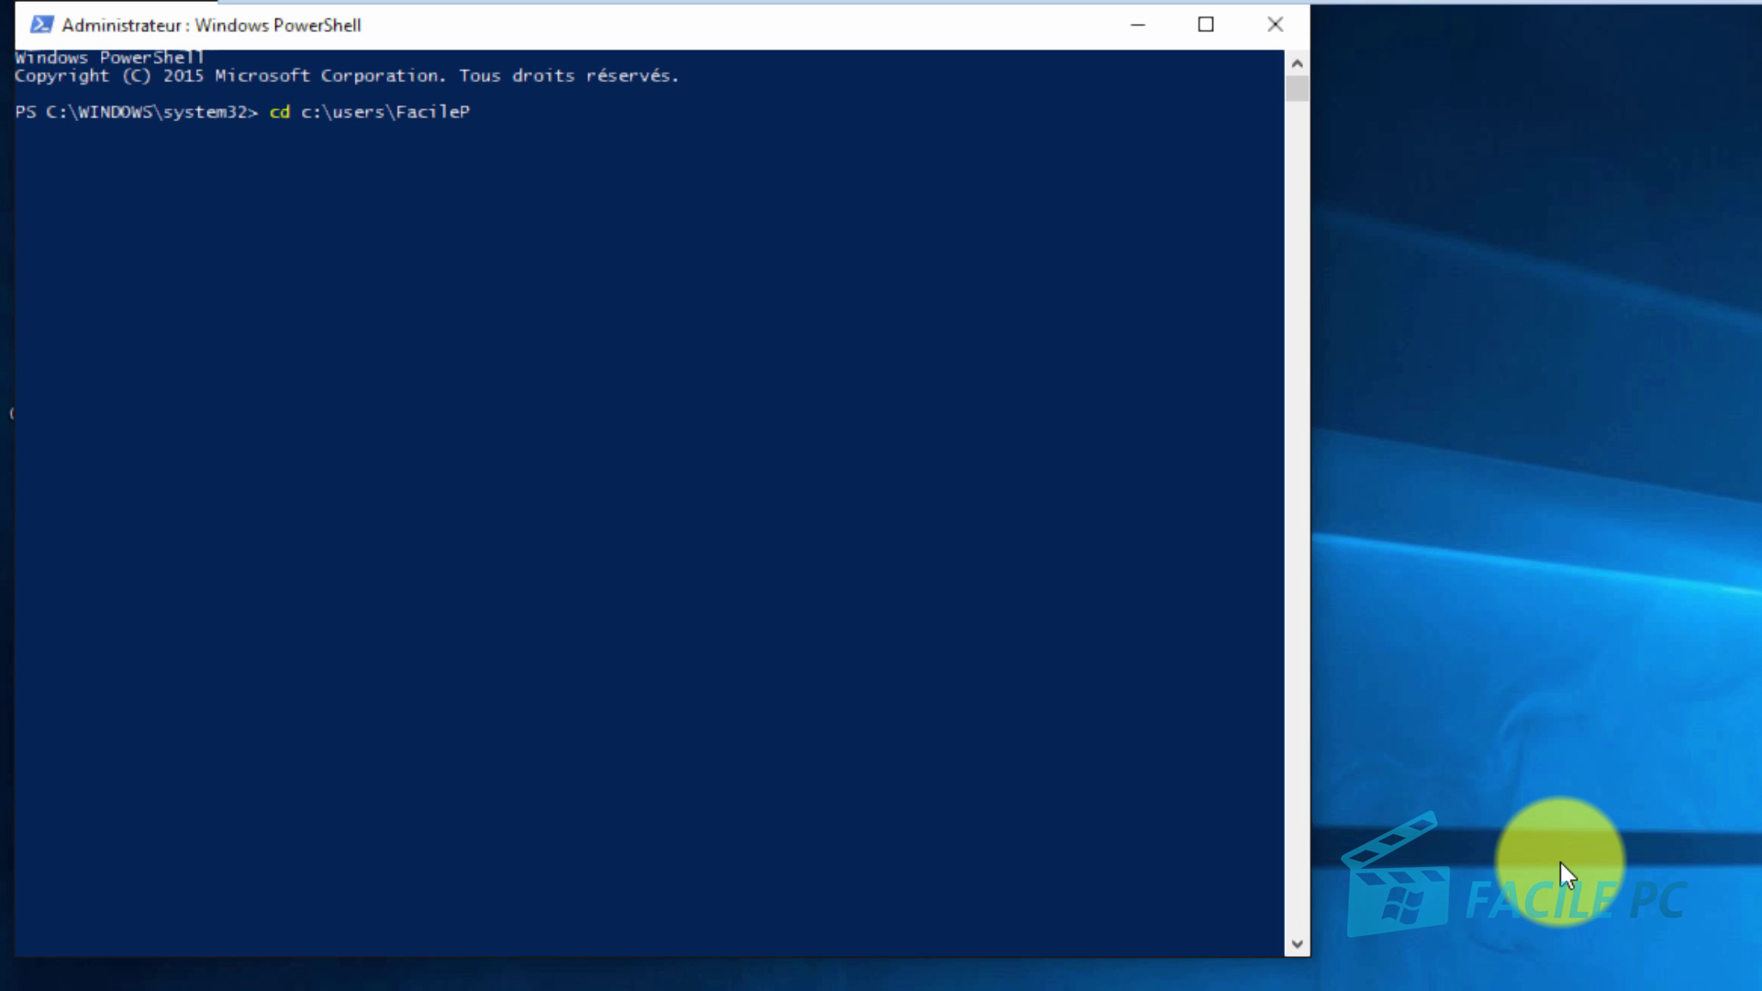
text(C)
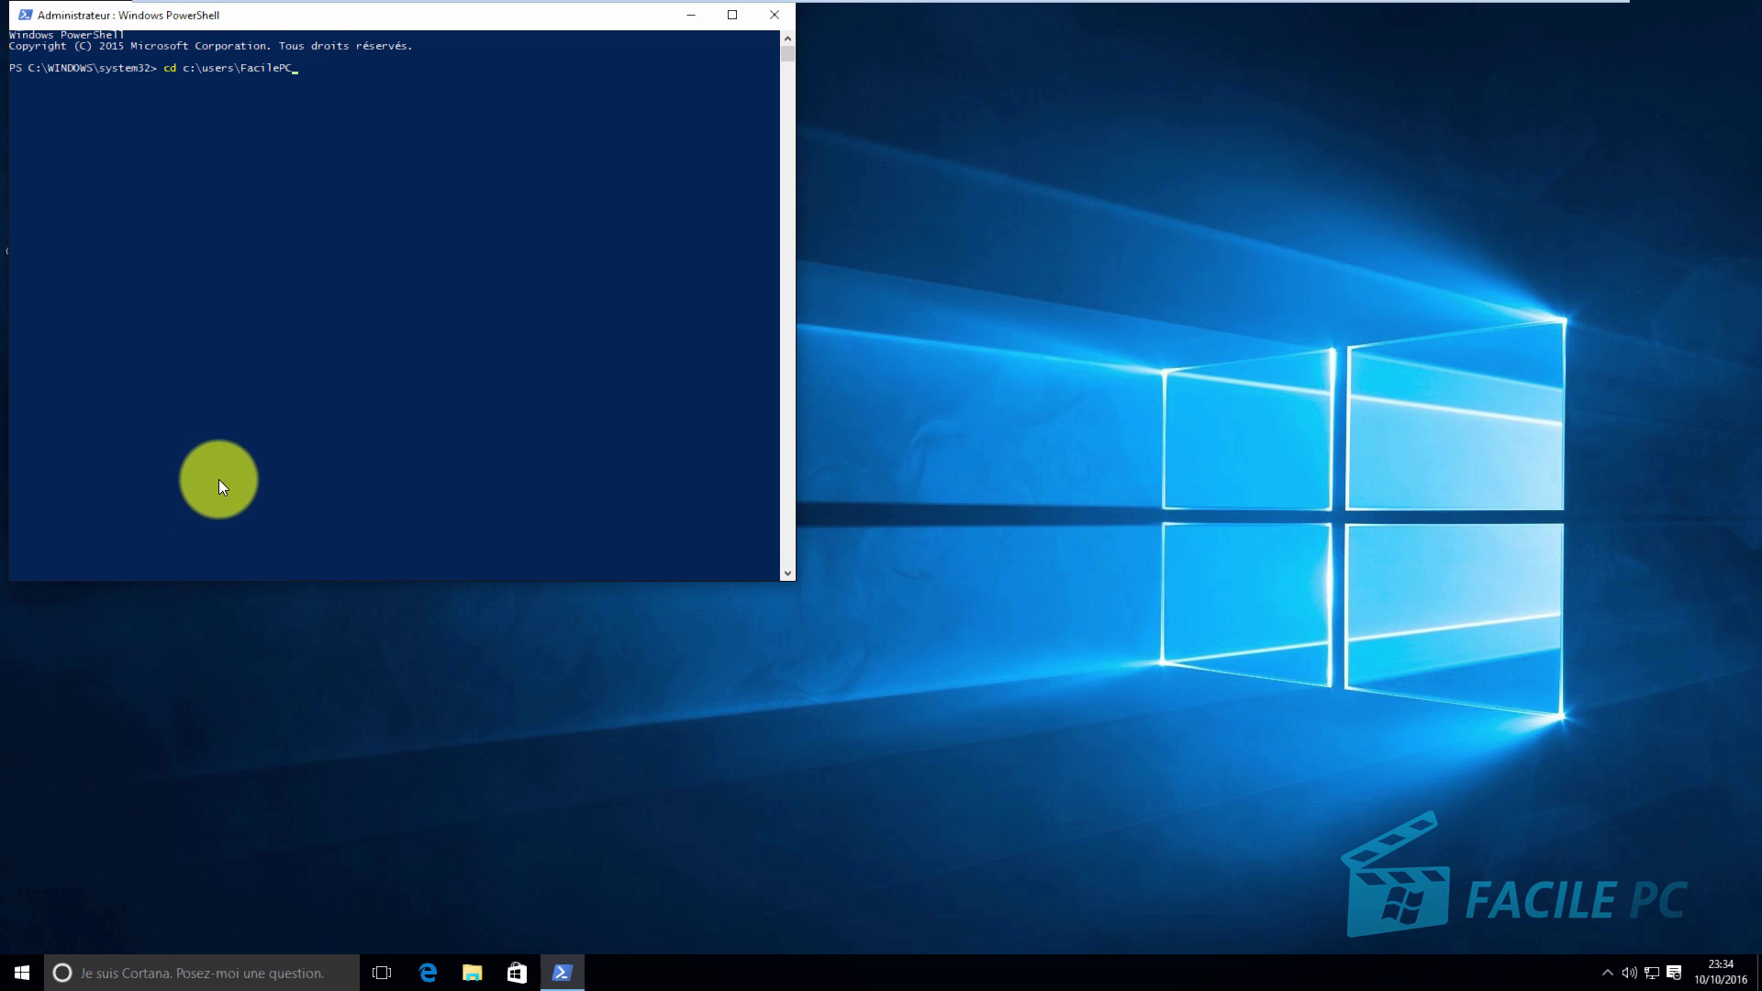
click(22, 973)
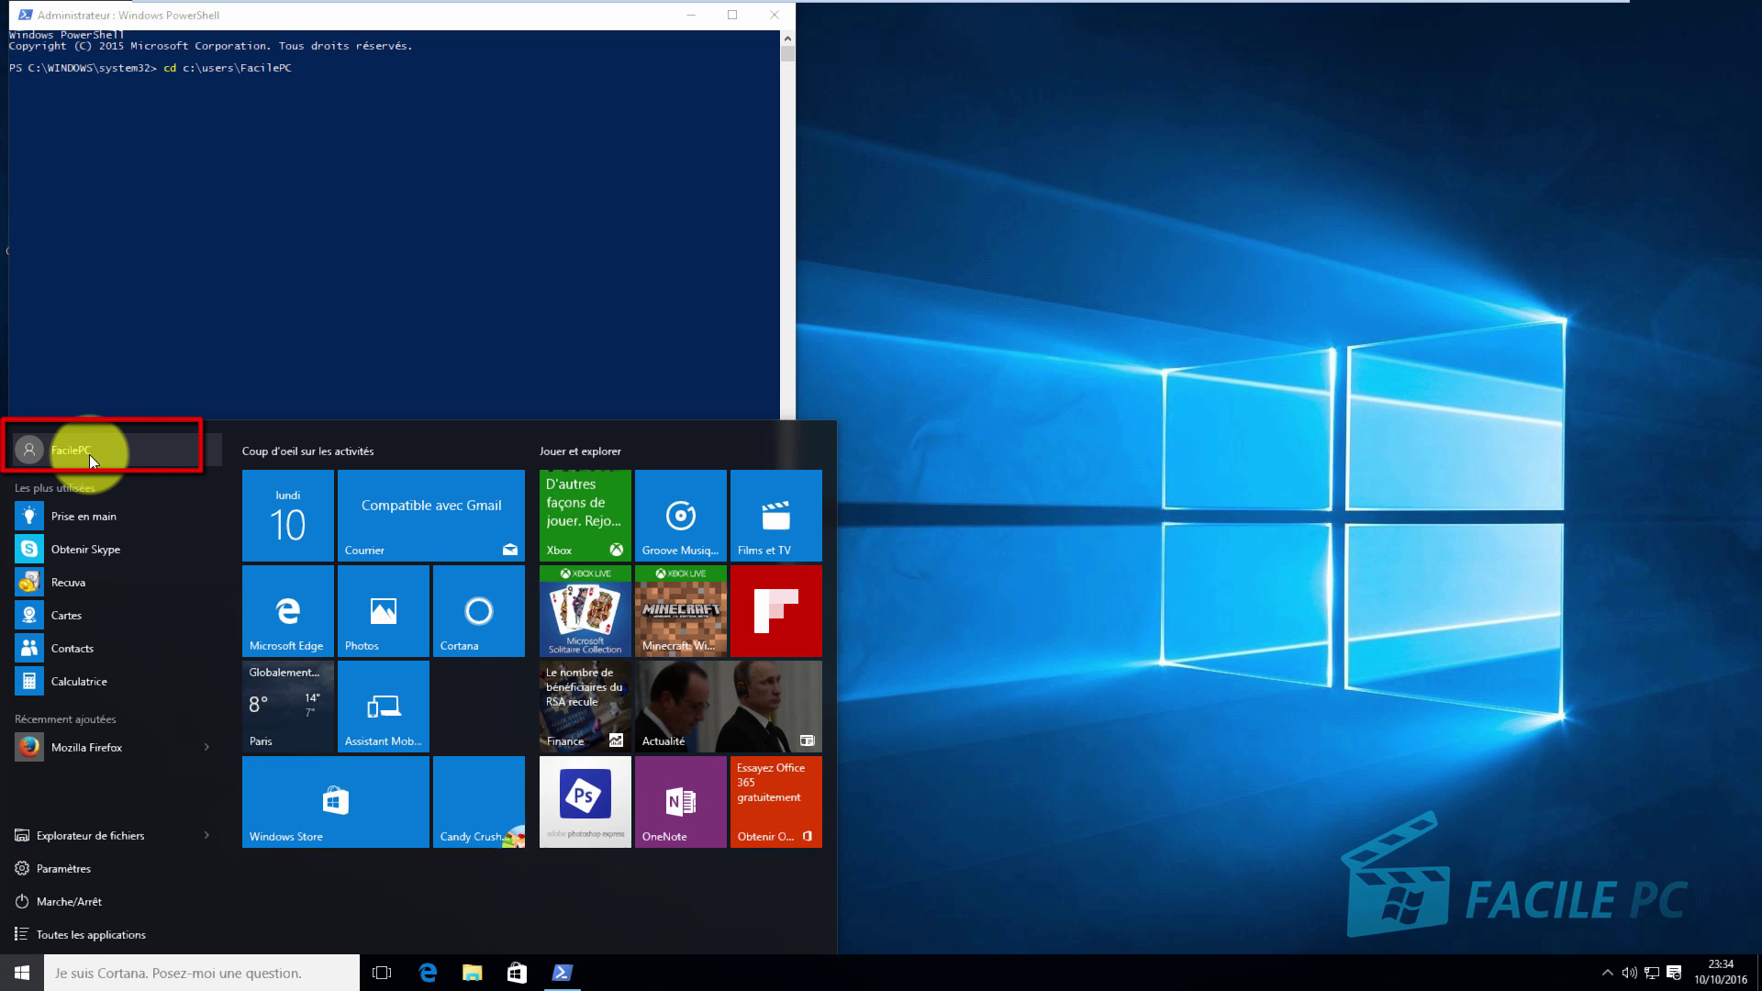
click(162, 272)
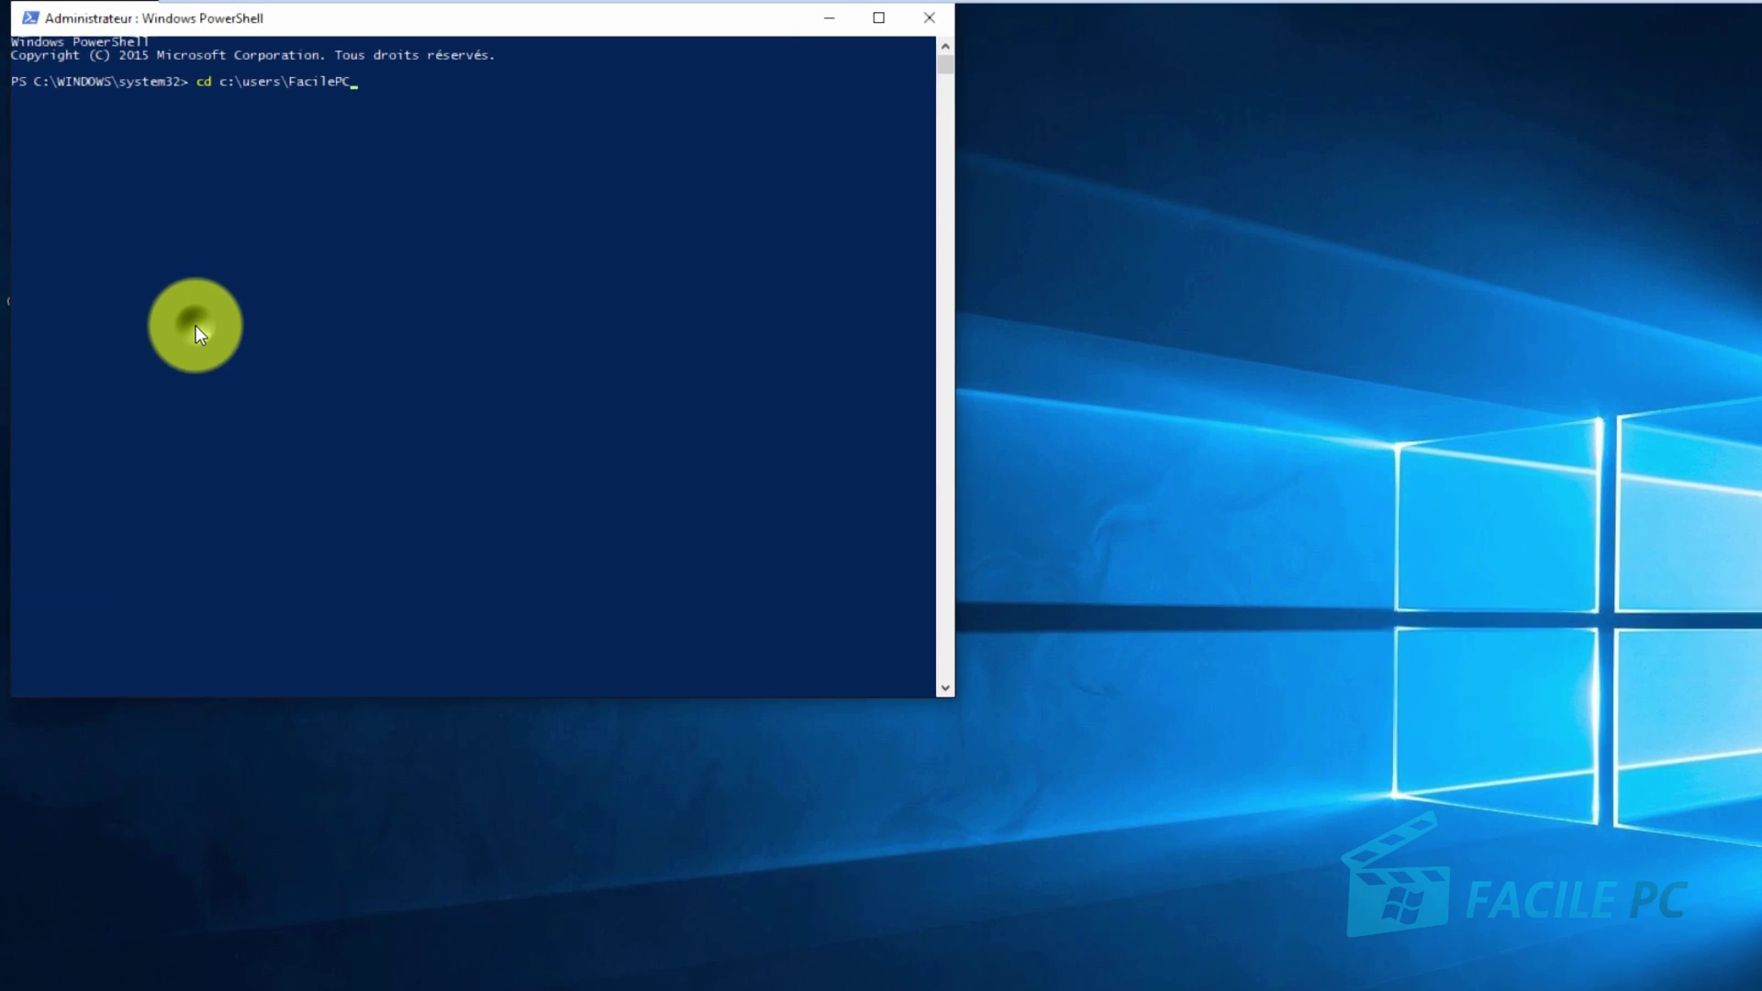
key(Return)
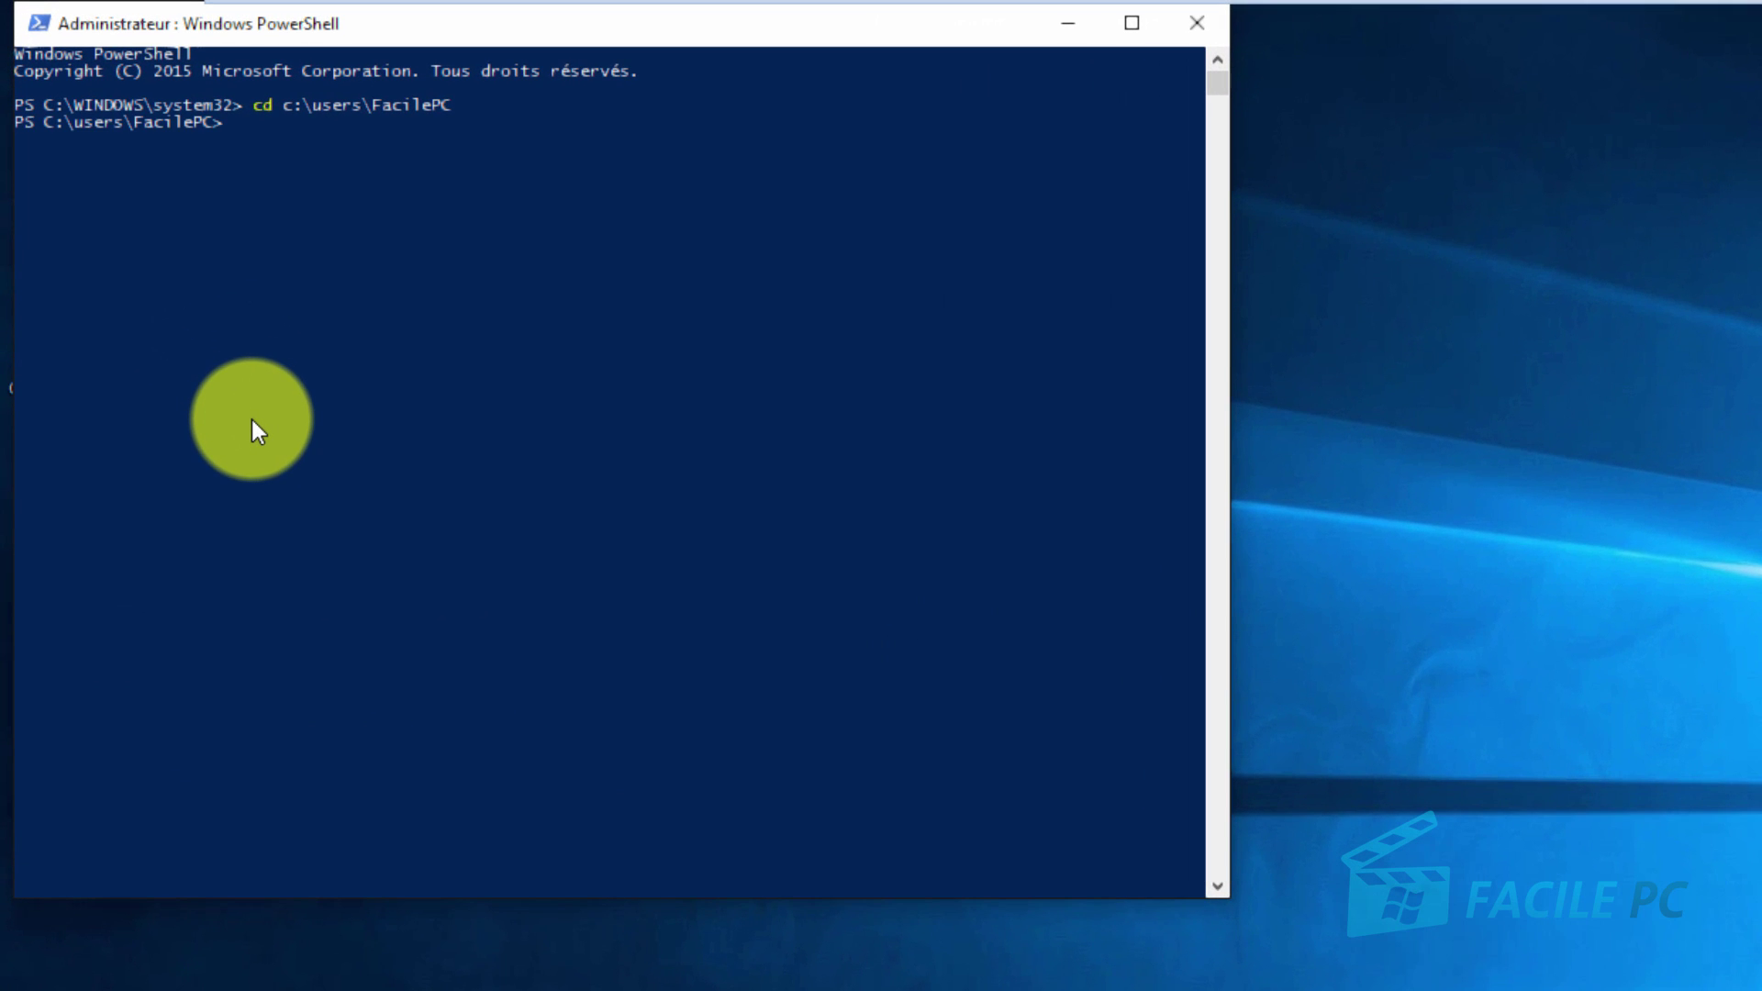
Run Get-AppXPackage -AllUsers -Name Microsoft.MicrosoftEdge | Foreach {Add-AppxPackage -DisableDevelopmentMode -Register "$($_.InstallLocation)\AppXManifest.xml" -Verbose} to re-register Edge, and close PowerShell
right_click(251, 125)
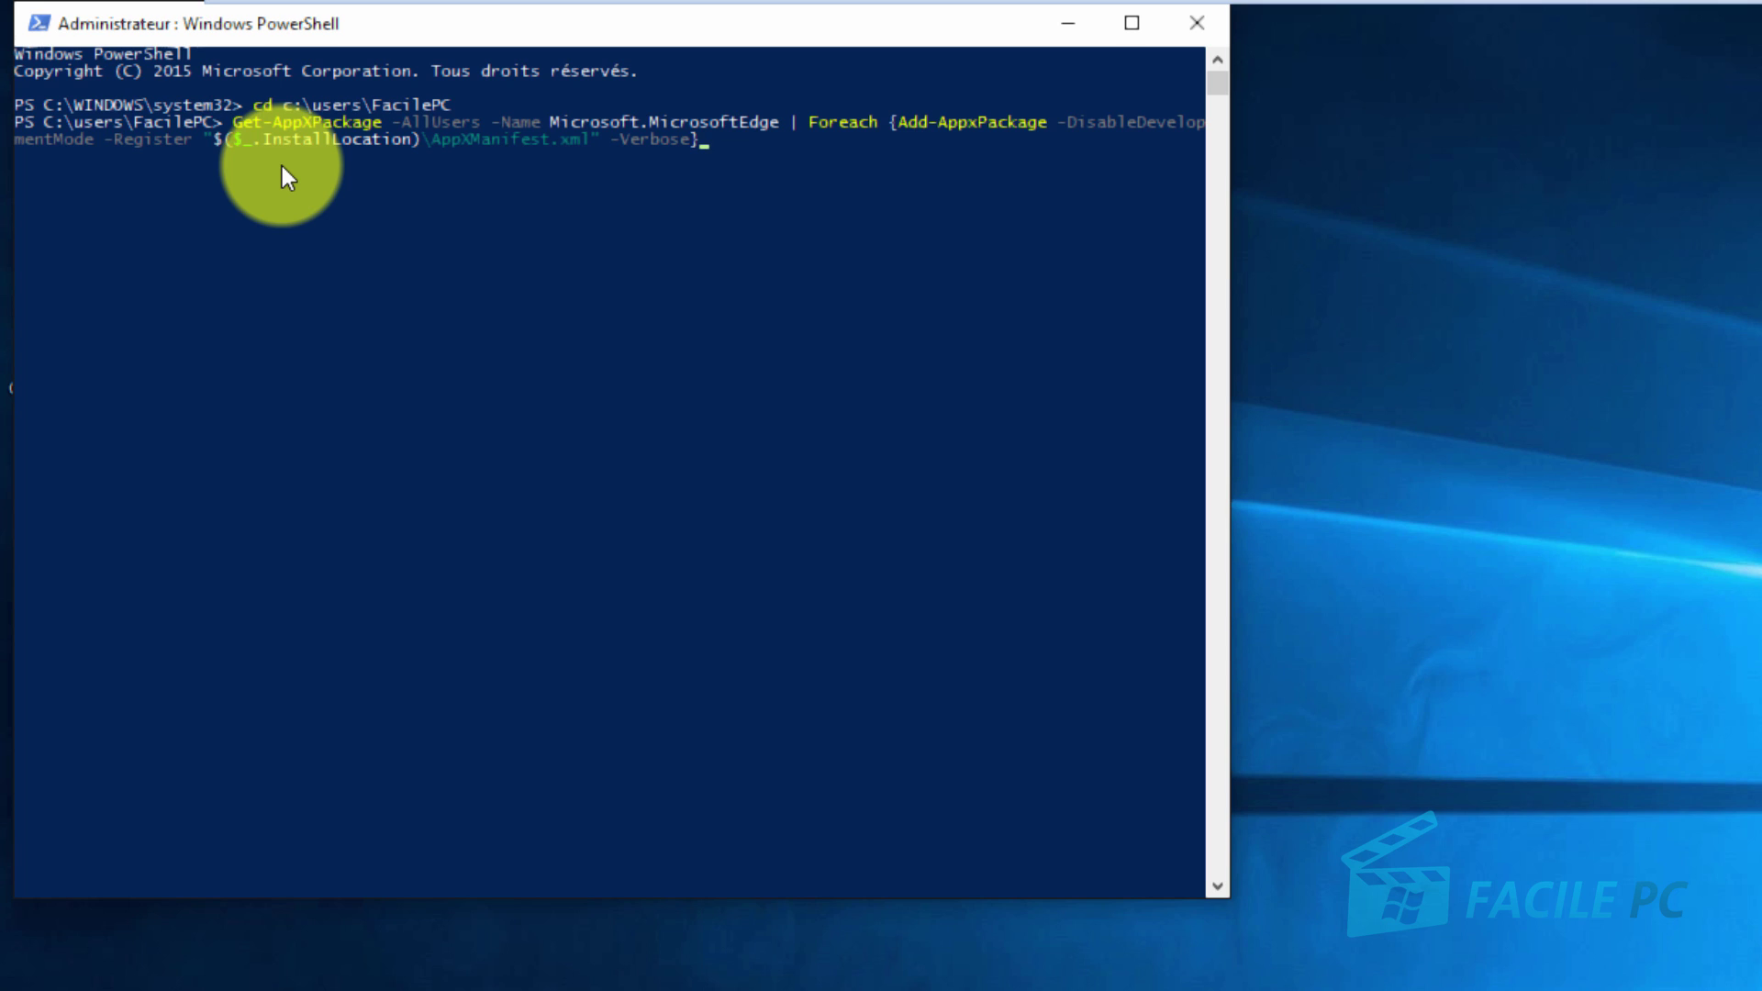
key(Return)
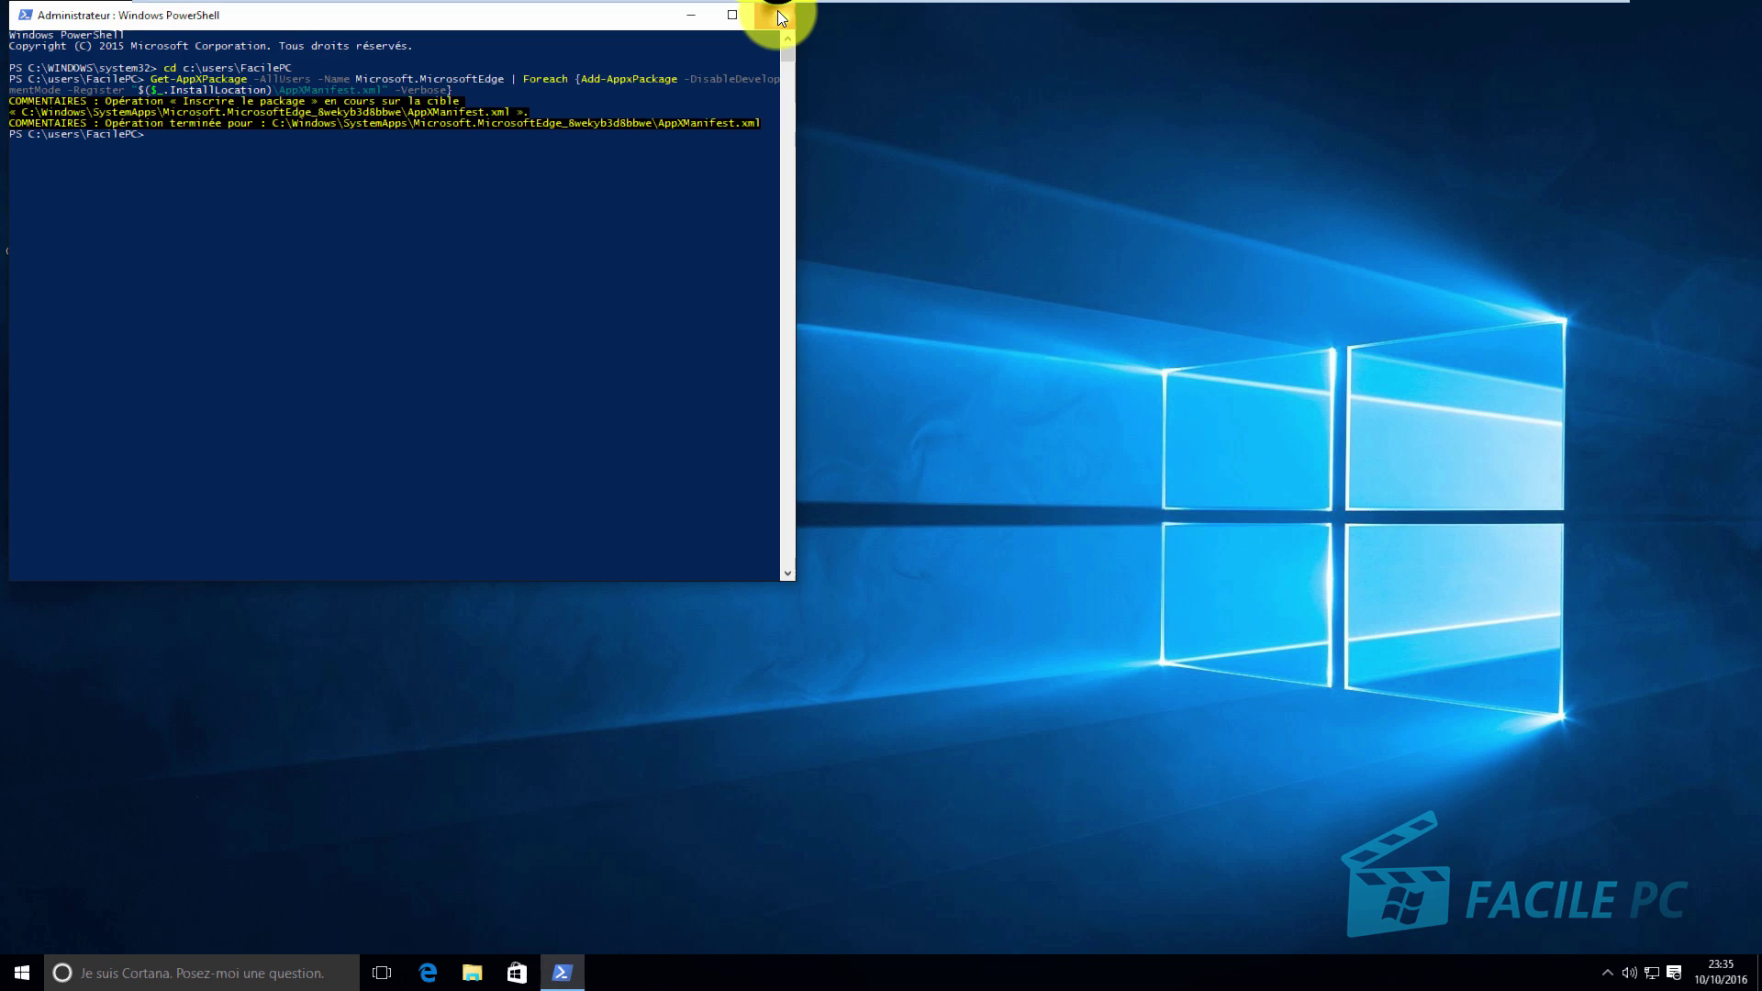
click(900, 17)
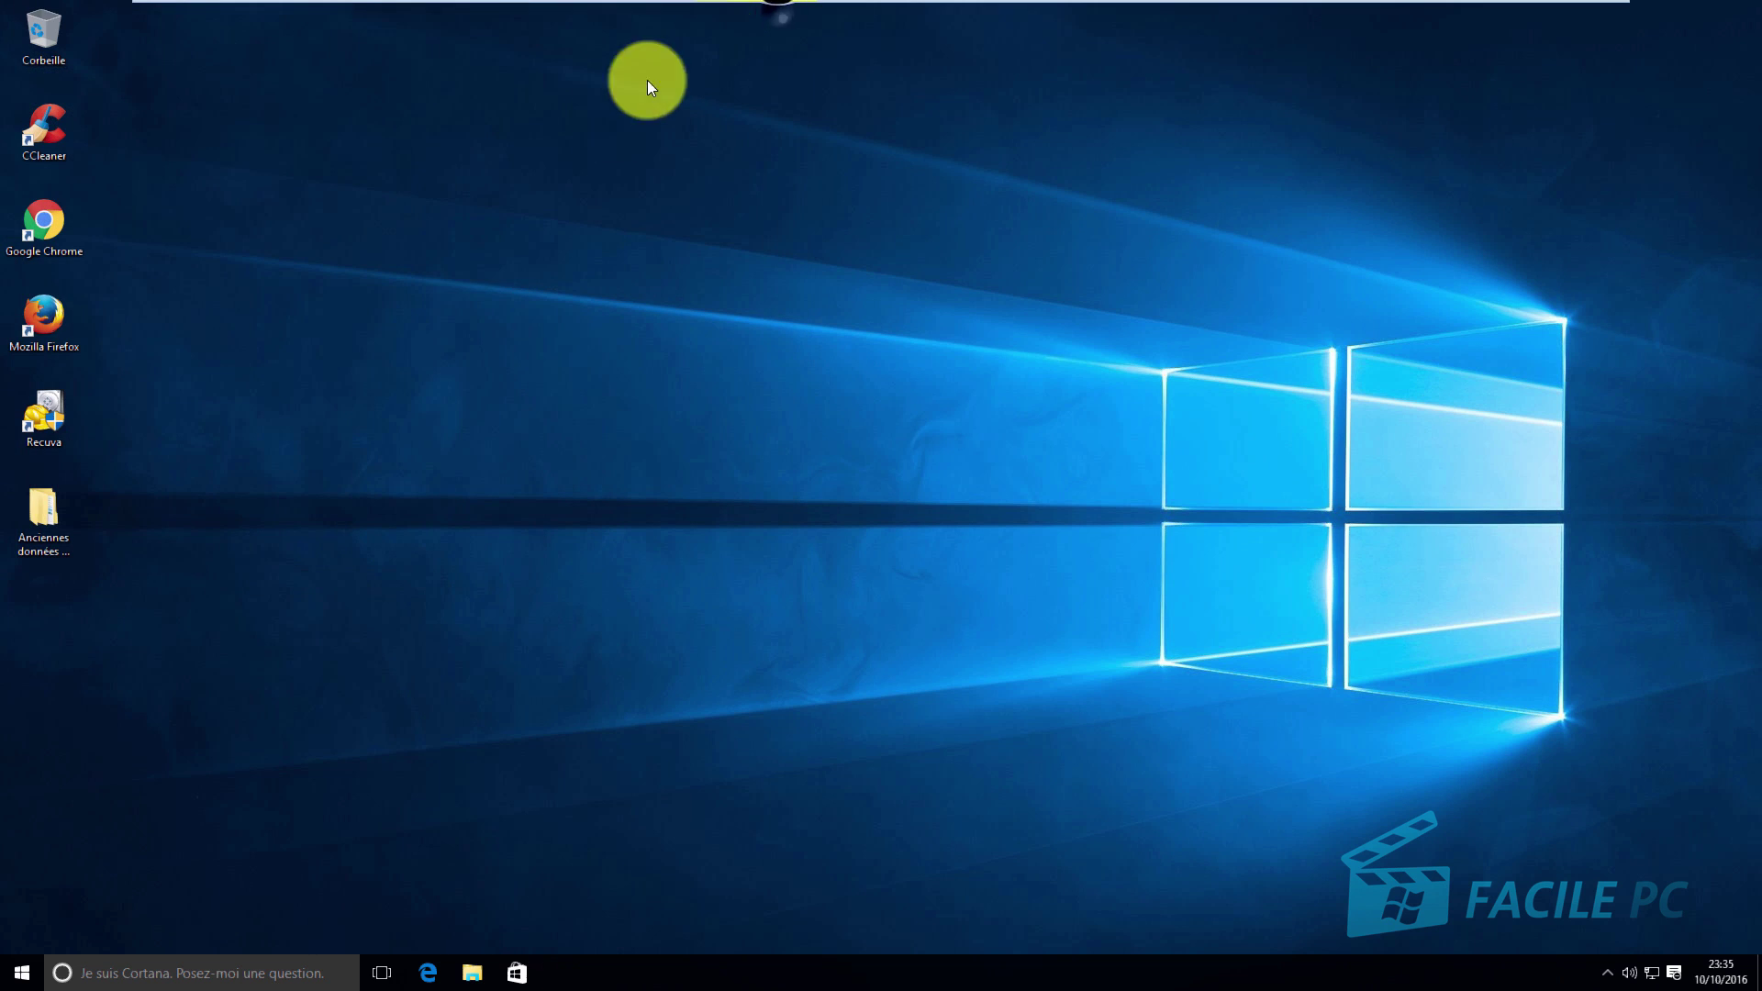
Clear Microsoft Edge's browsing history, cookies, cached files, download history, form data and passwords, and close the browser with all its tabs
click(428, 973)
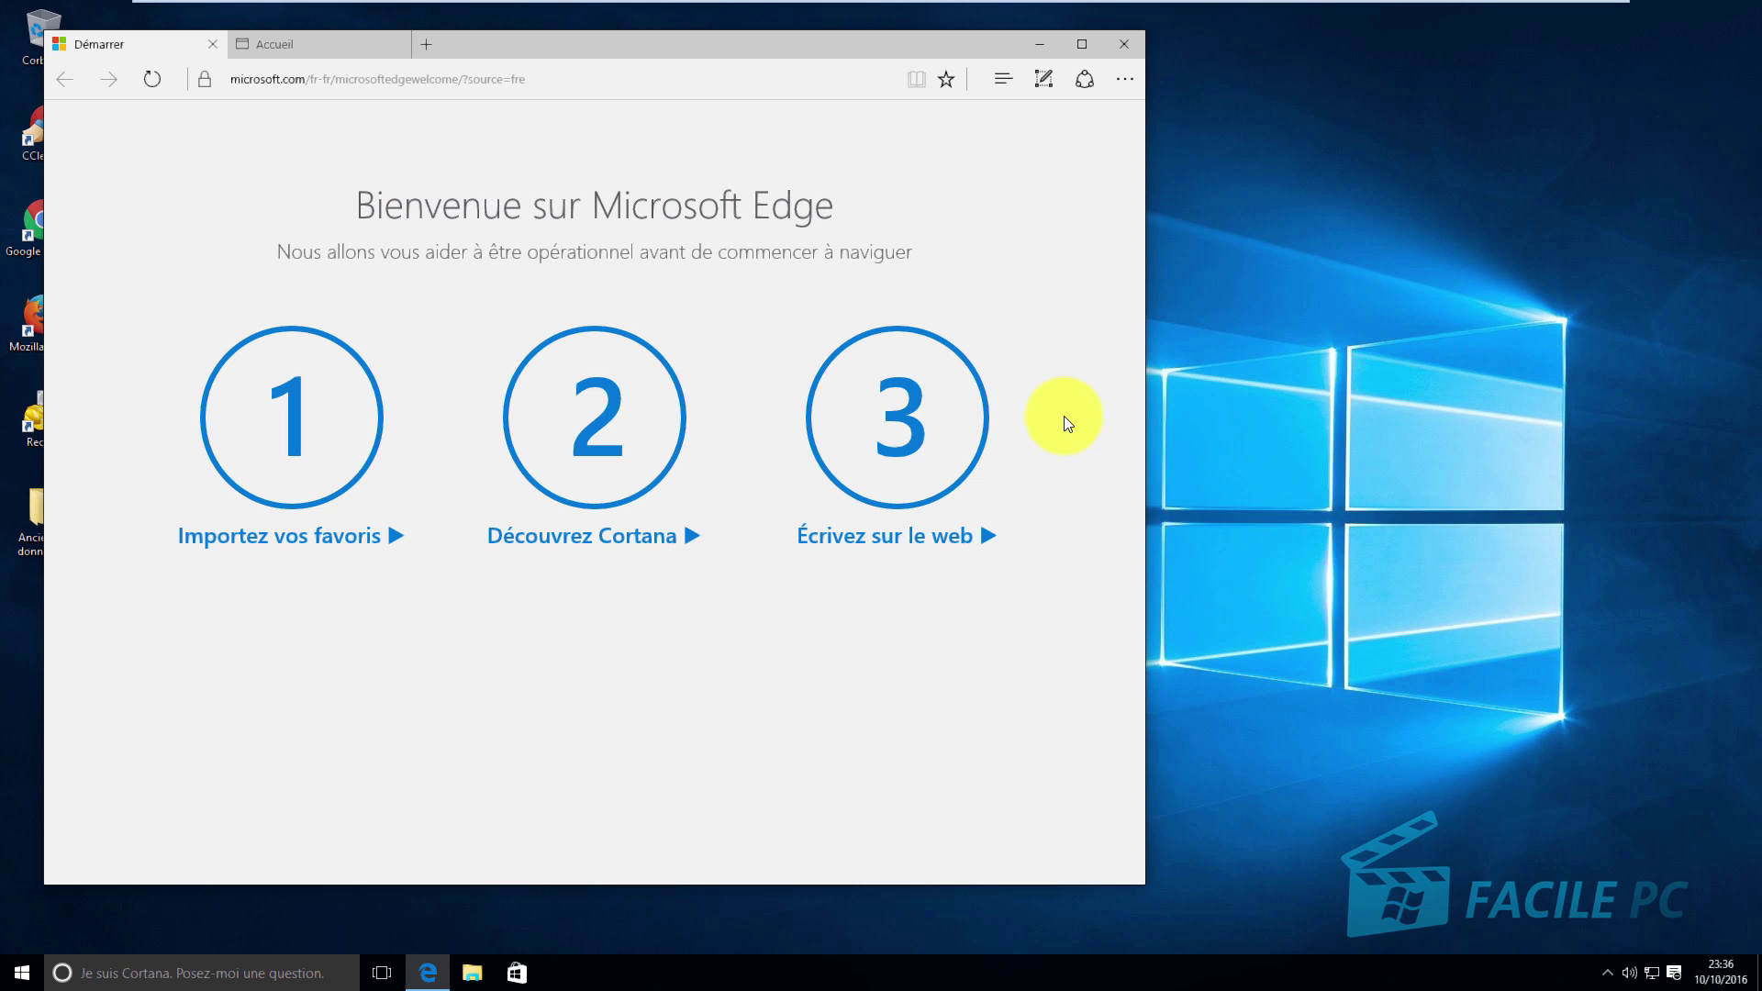
key(ctrl+shift+Delete)
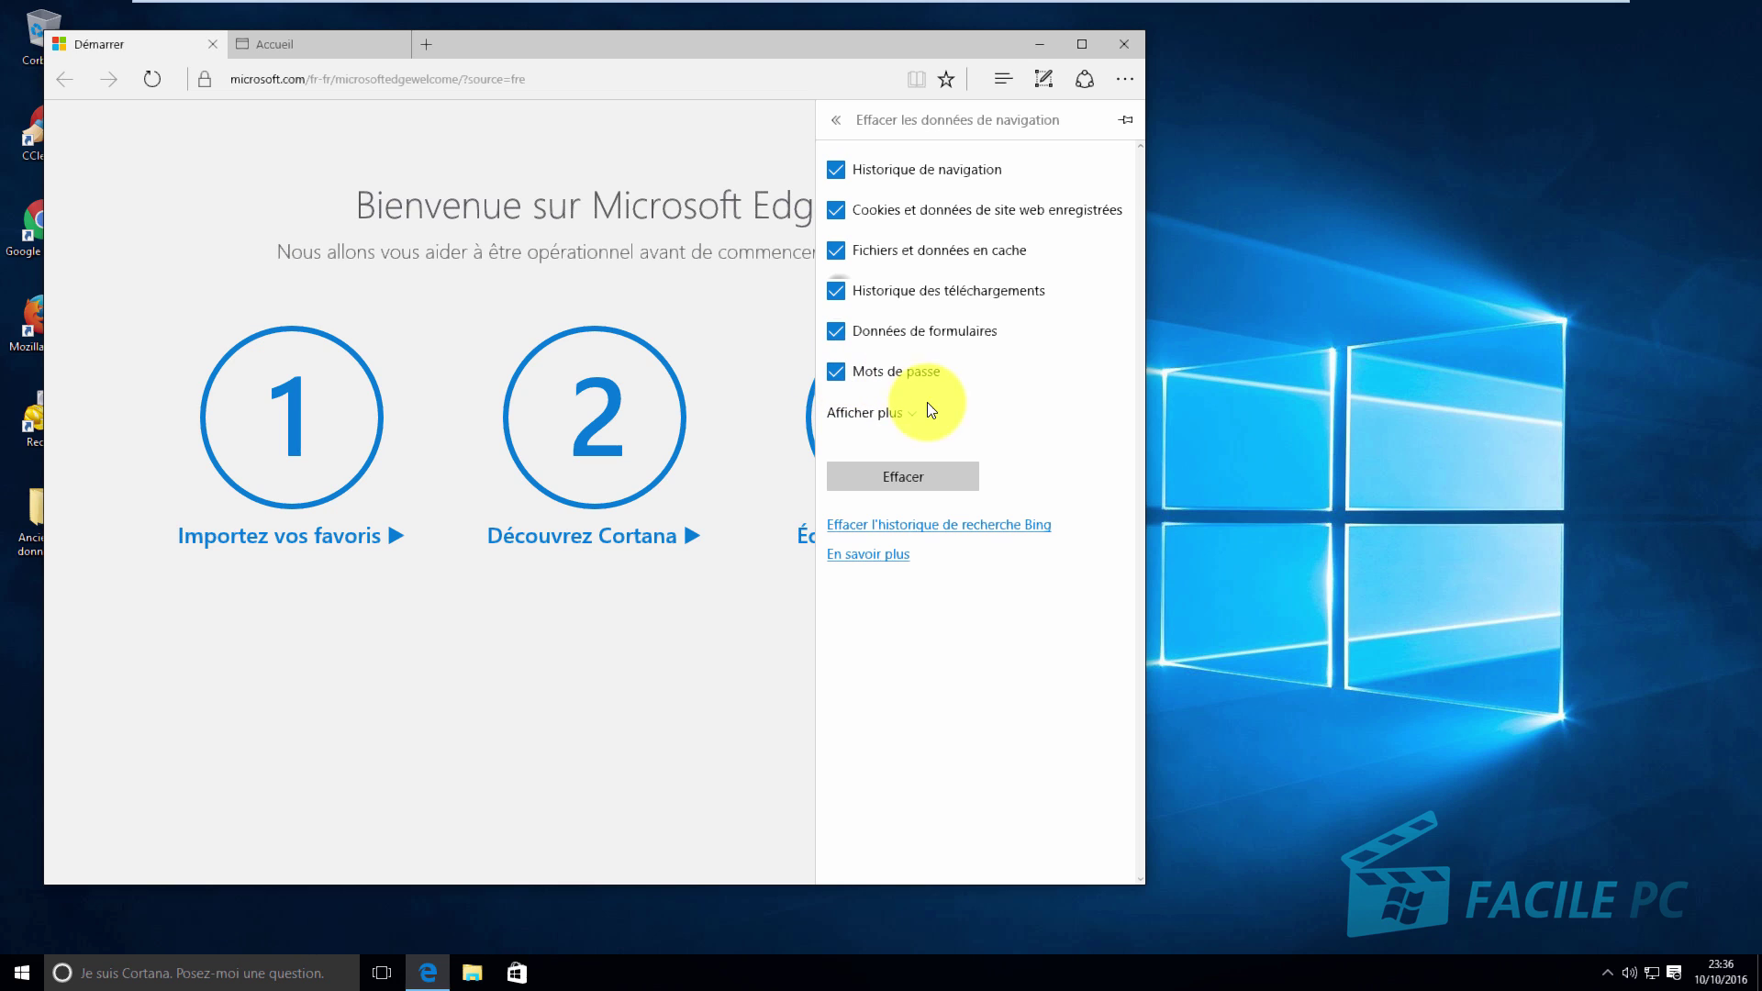
click(917, 475)
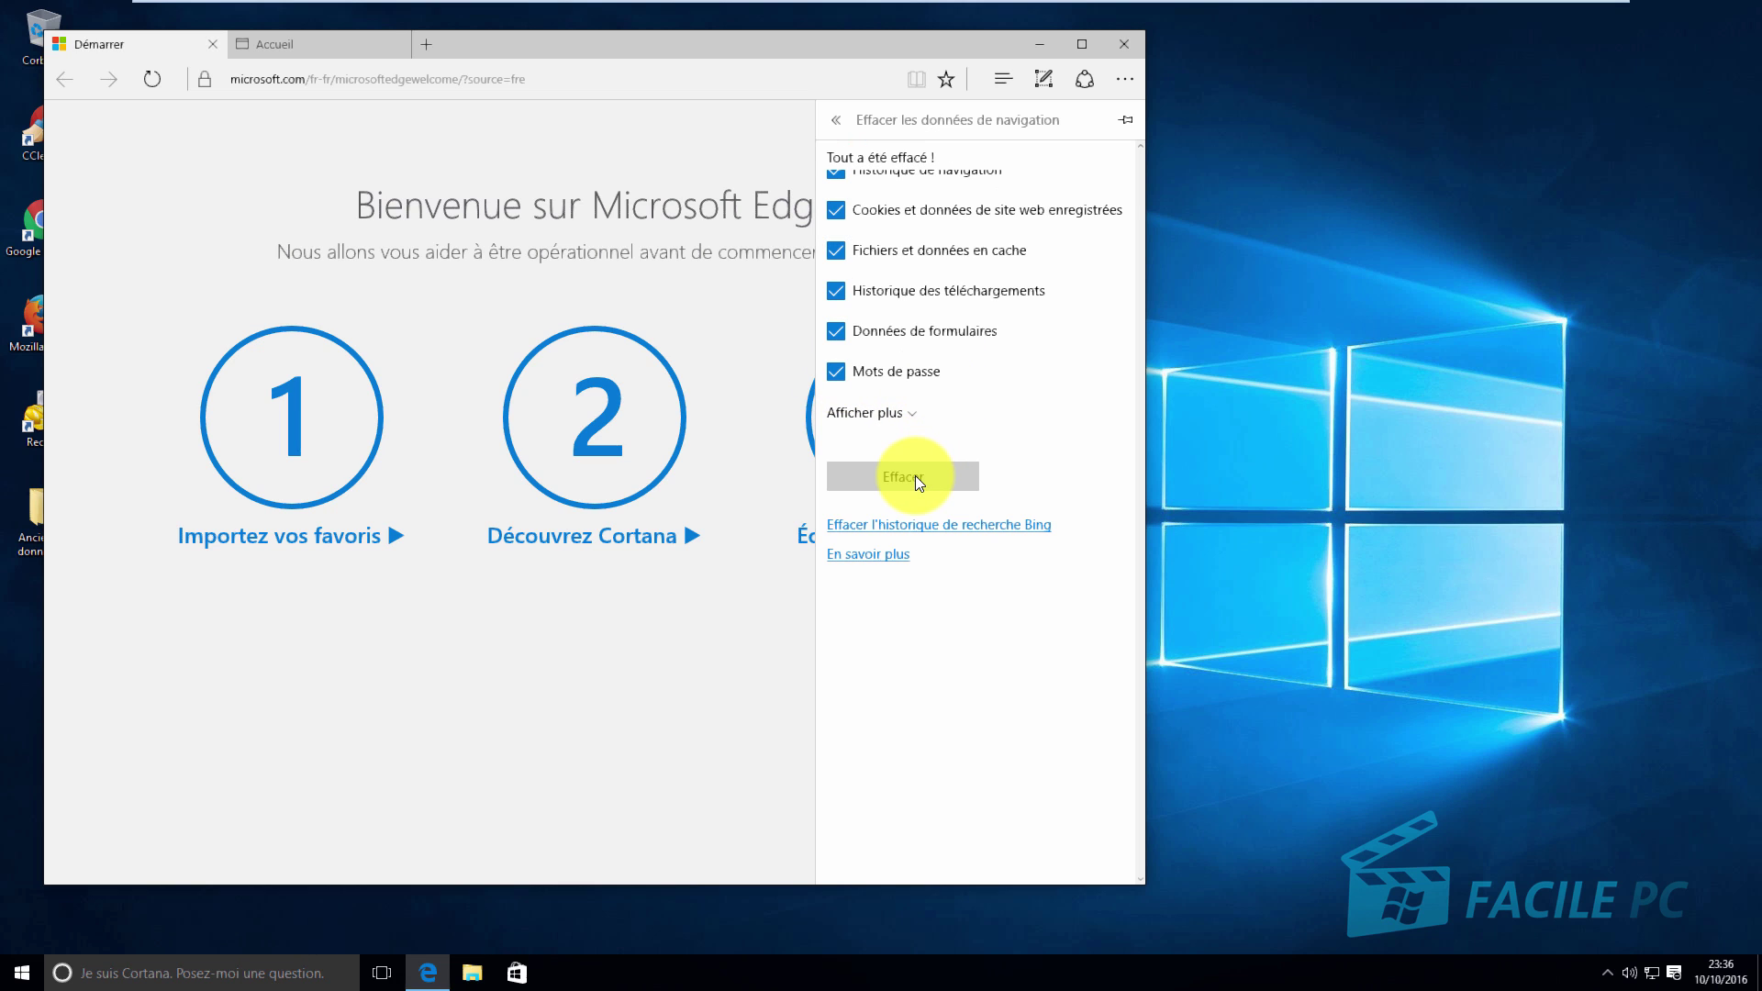
click(721, 375)
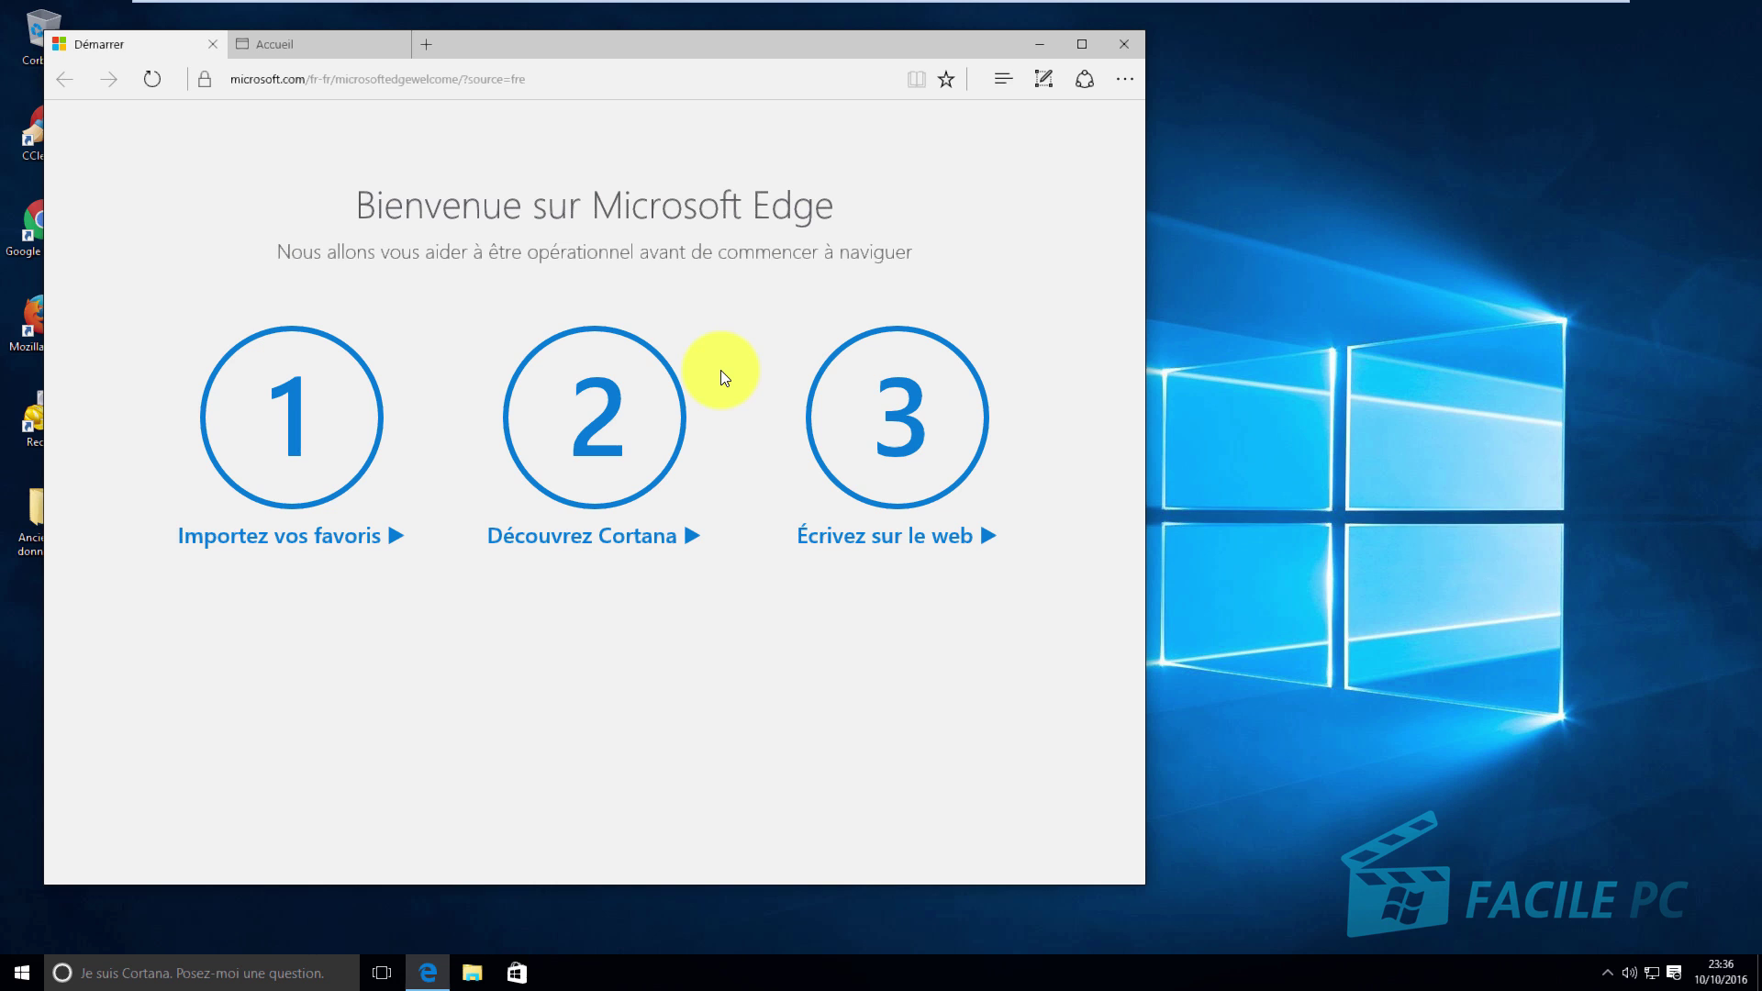
click(1126, 45)
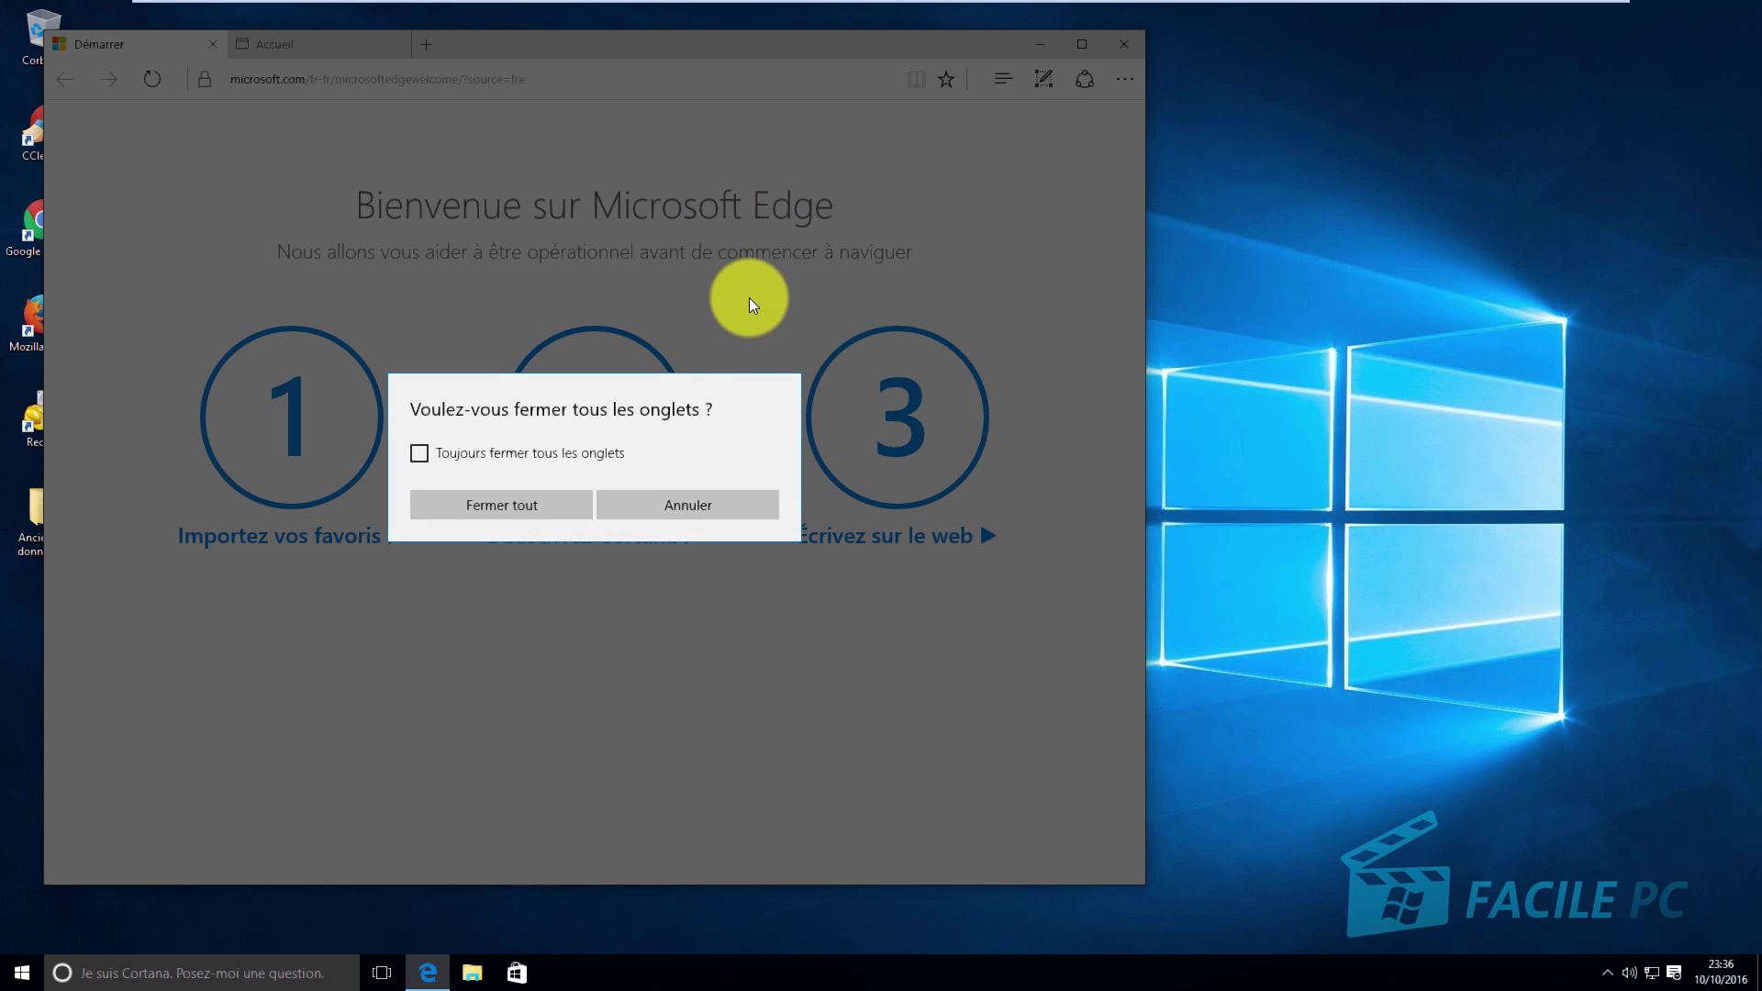
click(551, 506)
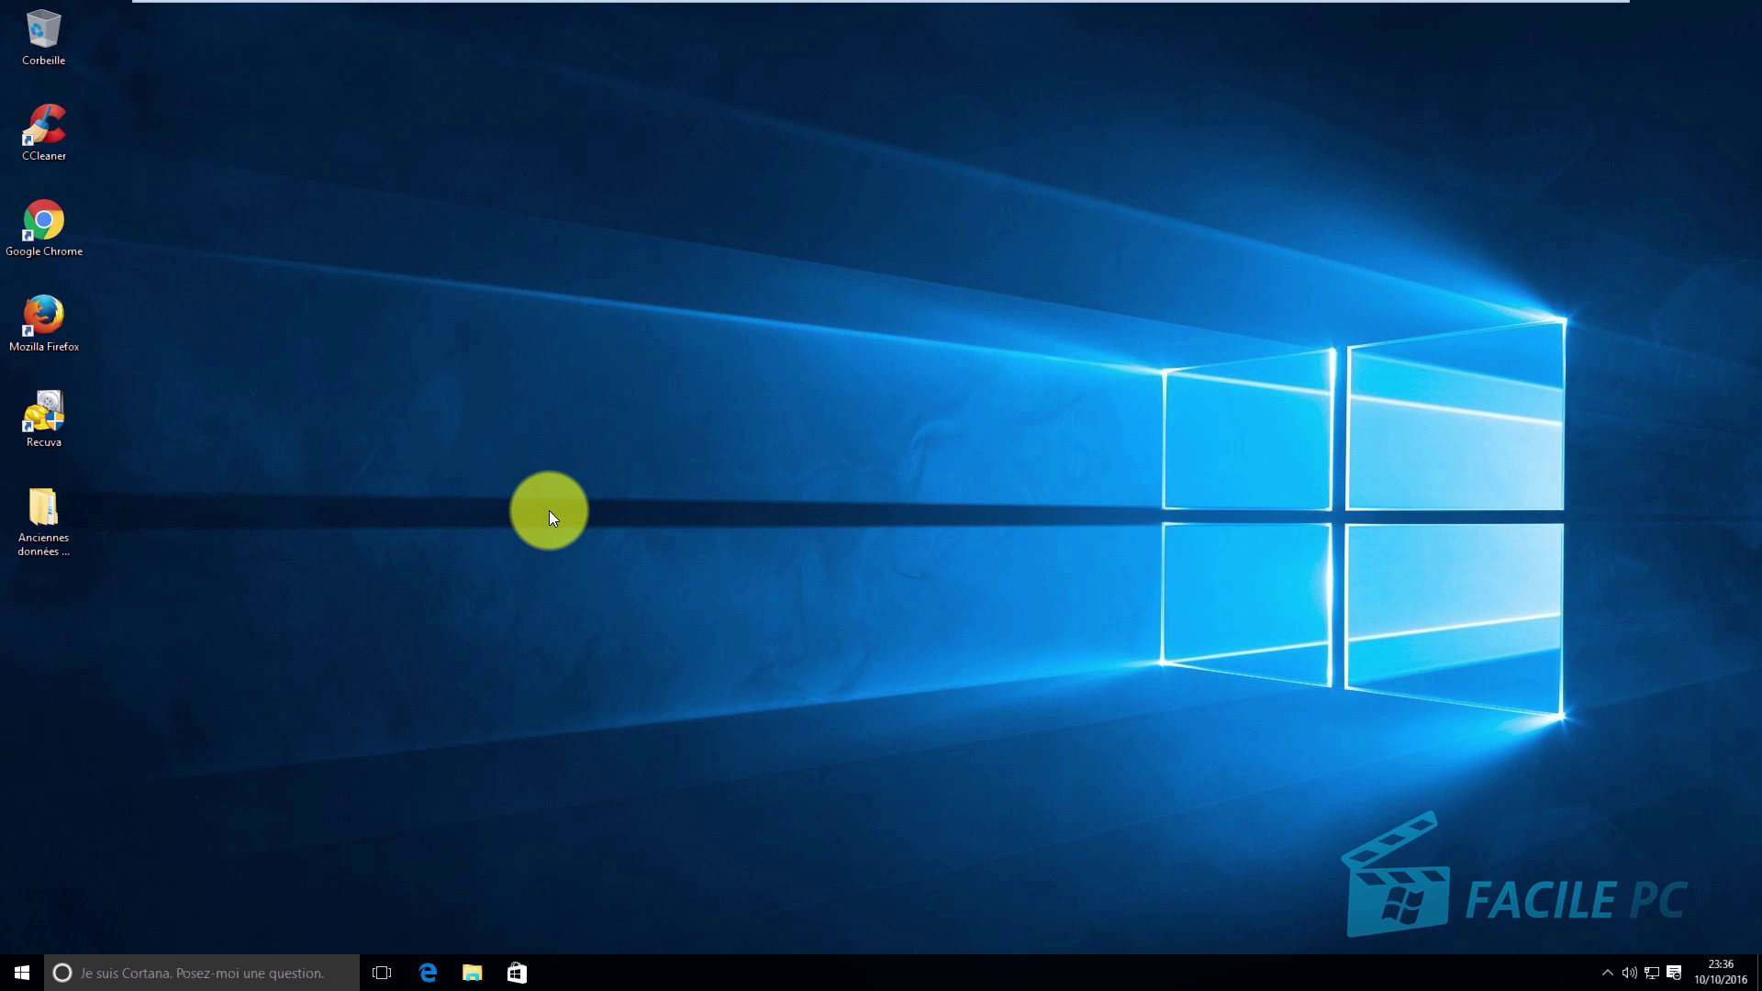